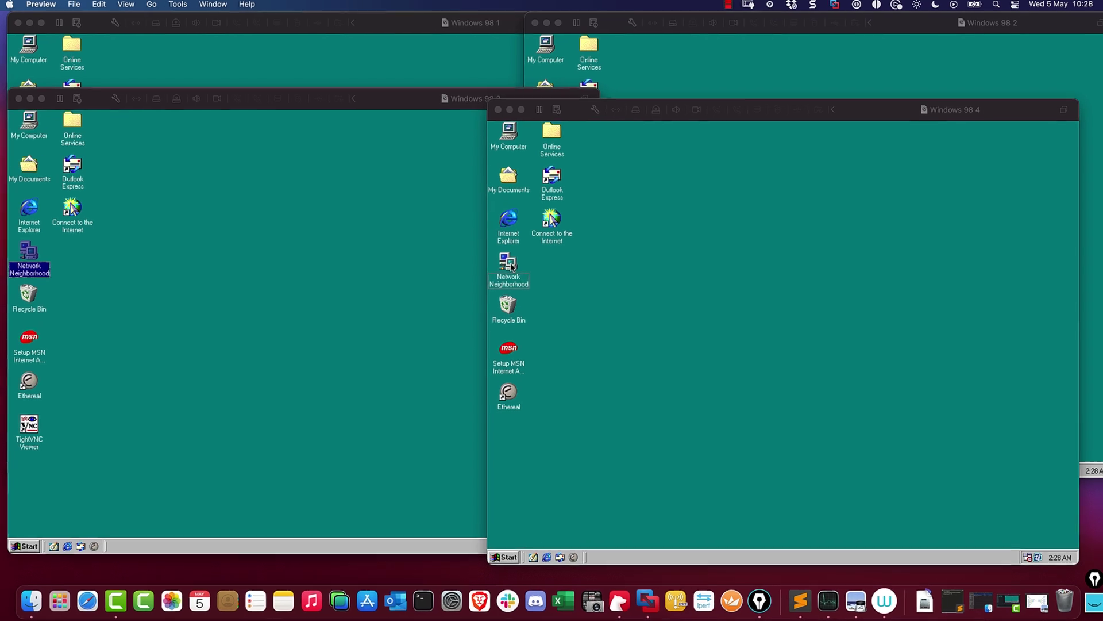
In Windows 98 4, browse Network Neighborhood to Toshiba_100cs's shared temp folder
{"action": "left_click", "coordinate": [346, 219]}
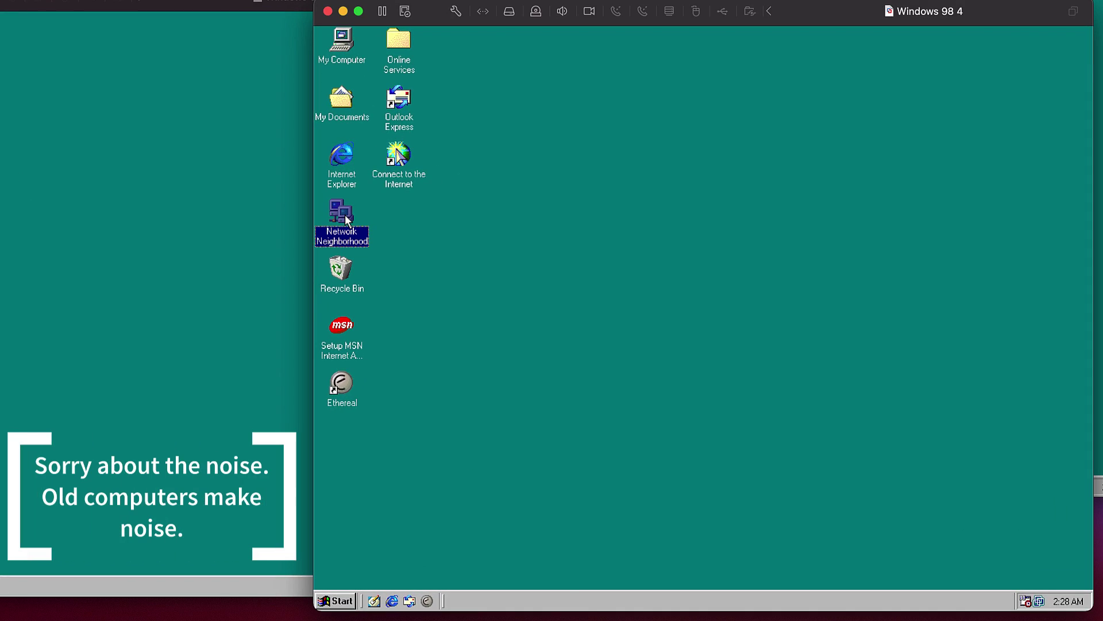
{"action": "double_click", "coordinate": [347, 220]}
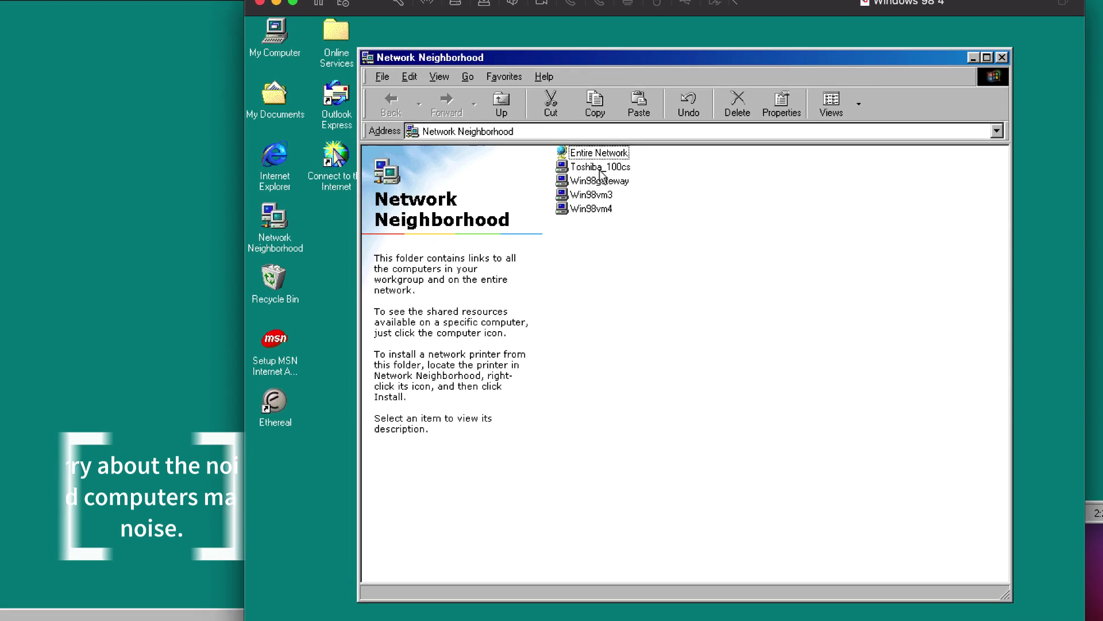
{"action": "left_click", "coordinate": [644, 168]}
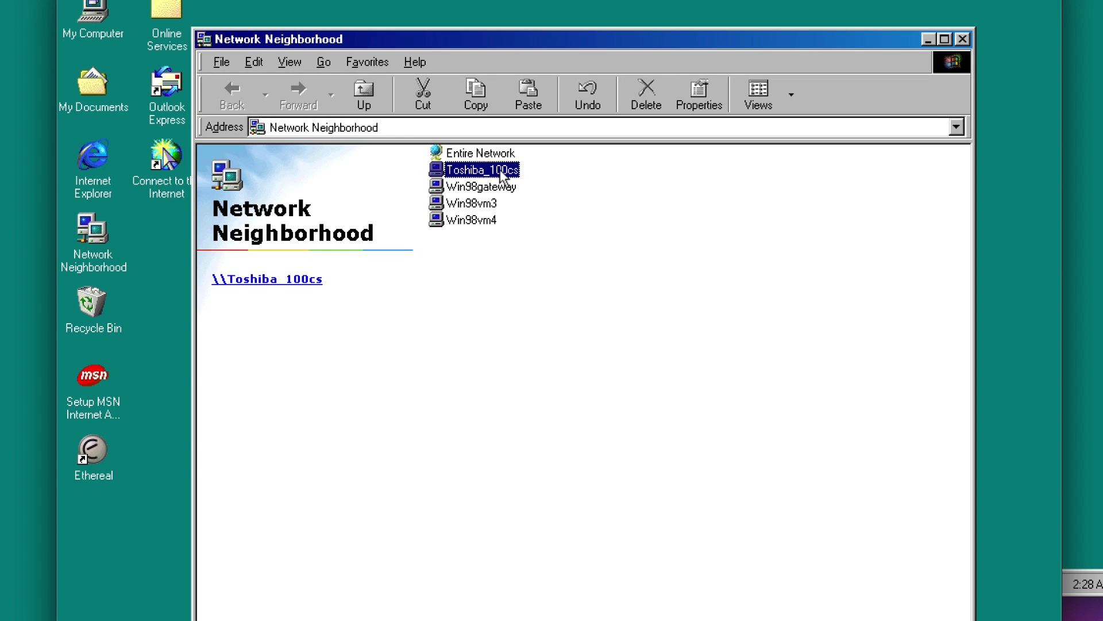
{"action": "double_click", "coordinate": [500, 170]}
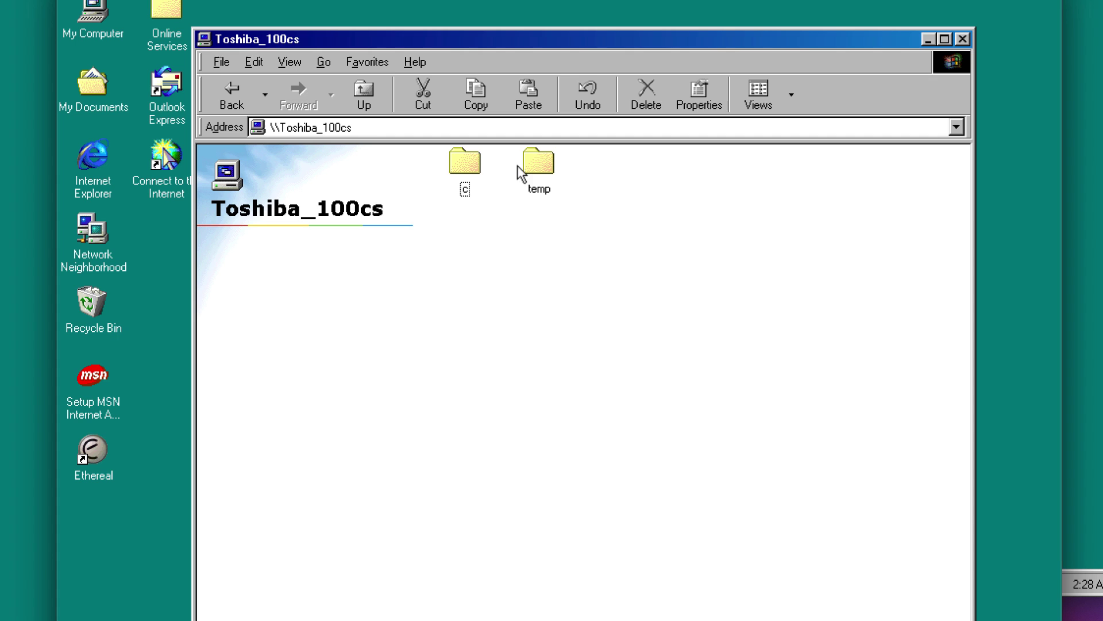
{"action": "double_click", "coordinate": [540, 164]}
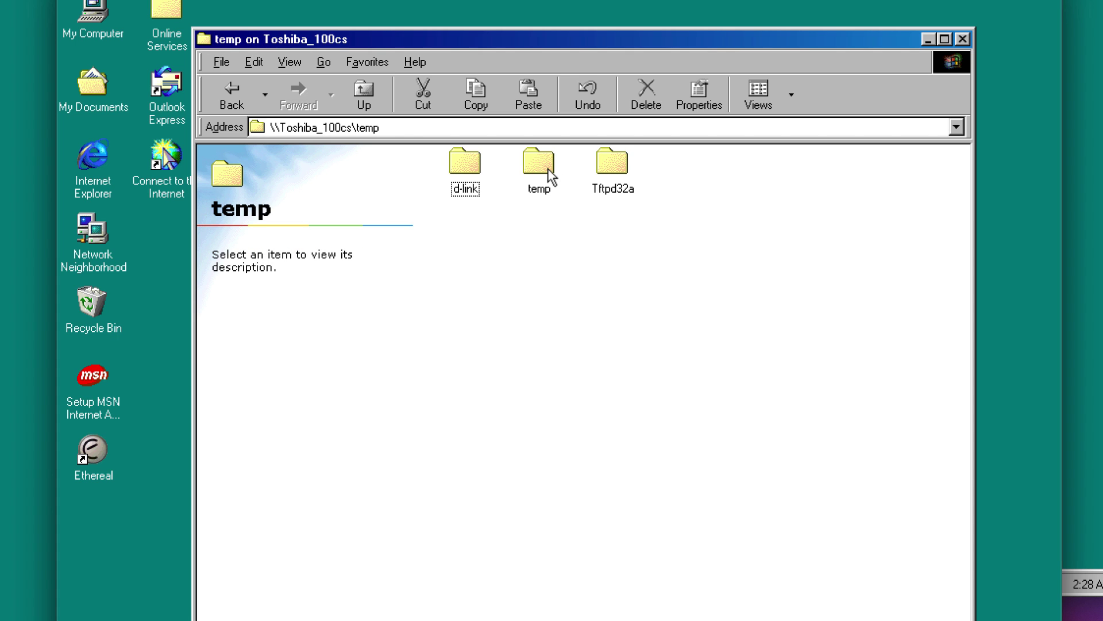
Copy the d-link folder onto the desktop and place it below Ethereal
{"action": "left_click", "coordinate": [475, 169]}
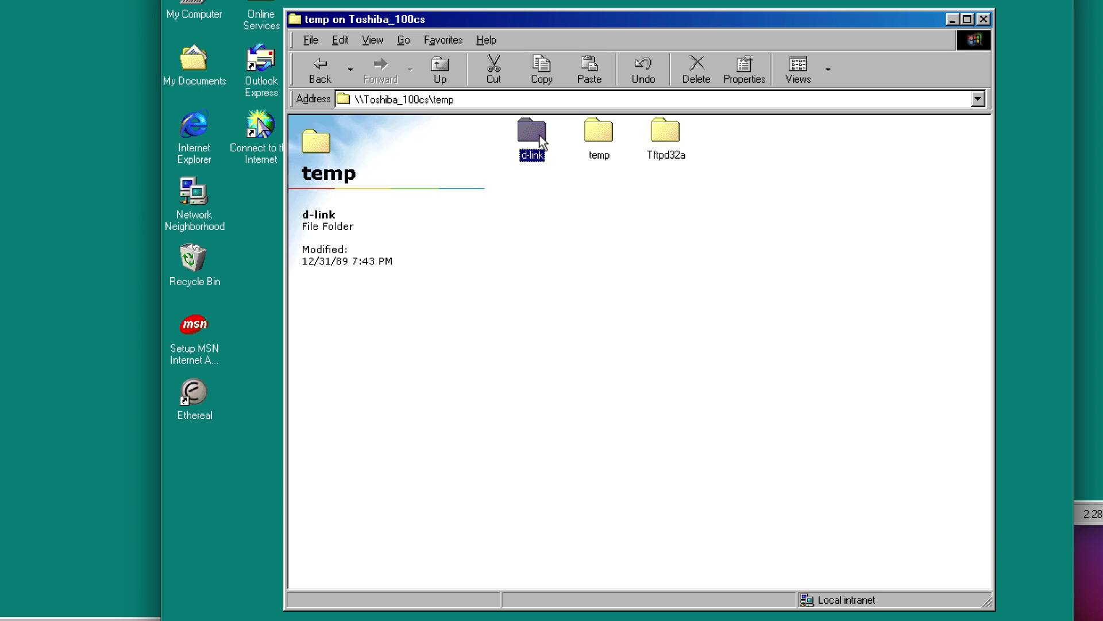
{"action": "right_click", "coordinate": [539, 136]}
{"action": "left_click", "coordinate": [574, 218]}
{"action": "right_click", "coordinate": [229, 450]}
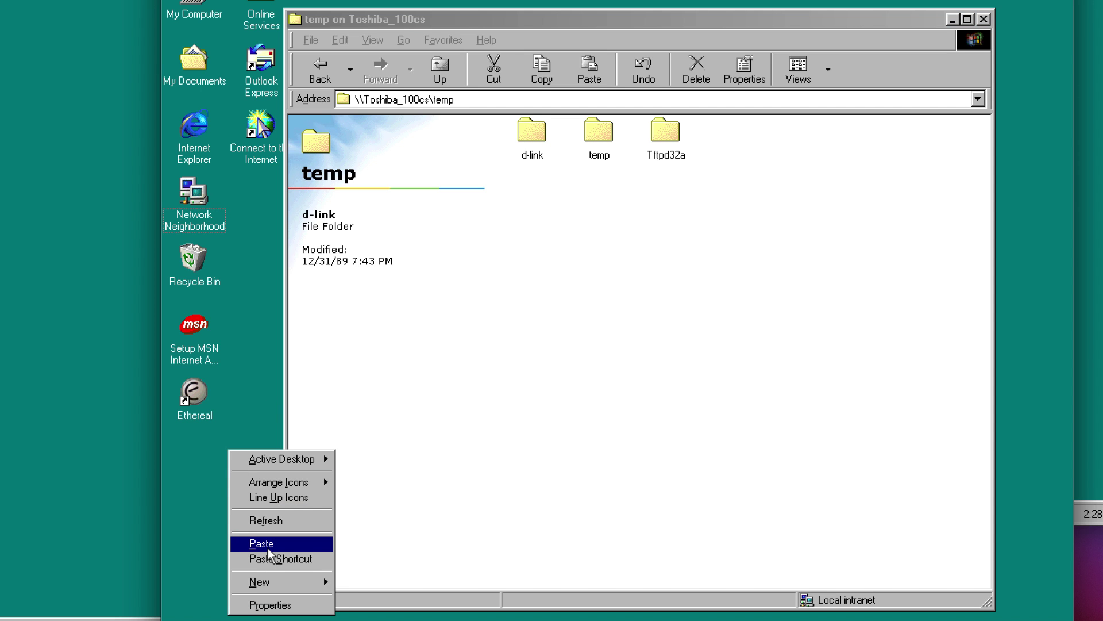
{"action": "left_click", "coordinate": [268, 547]}
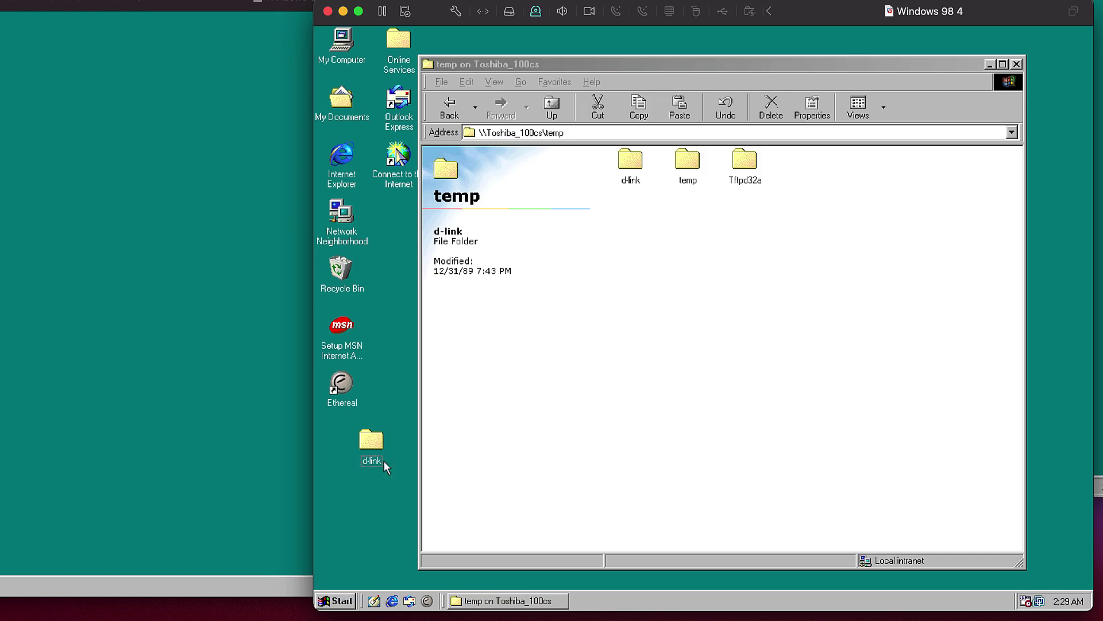
{"action": "left_click_drag", "start_coordinate": [351, 437], "coordinate": [349, 440]}
Open Network from Control Panel and select the IPX/SPX-compatible Protocol component
{"action": "left_click", "coordinate": [338, 600]}
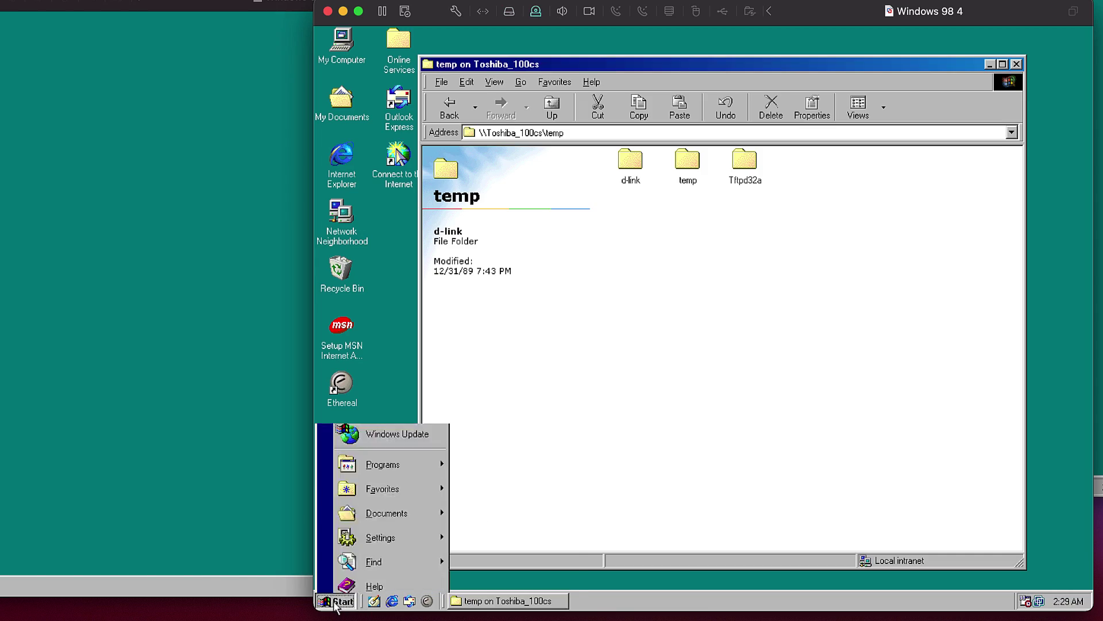
{"action": "mouse_move", "coordinate": [391, 451]}
{"action": "left_click", "coordinate": [496, 448]}
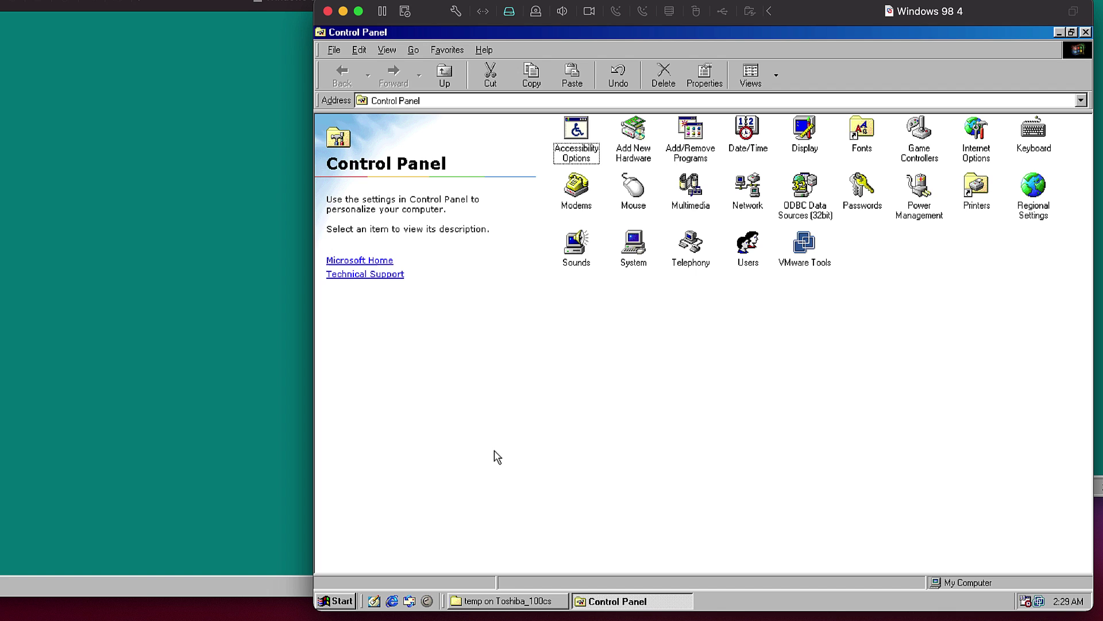
{"action": "left_click", "coordinate": [753, 191]}
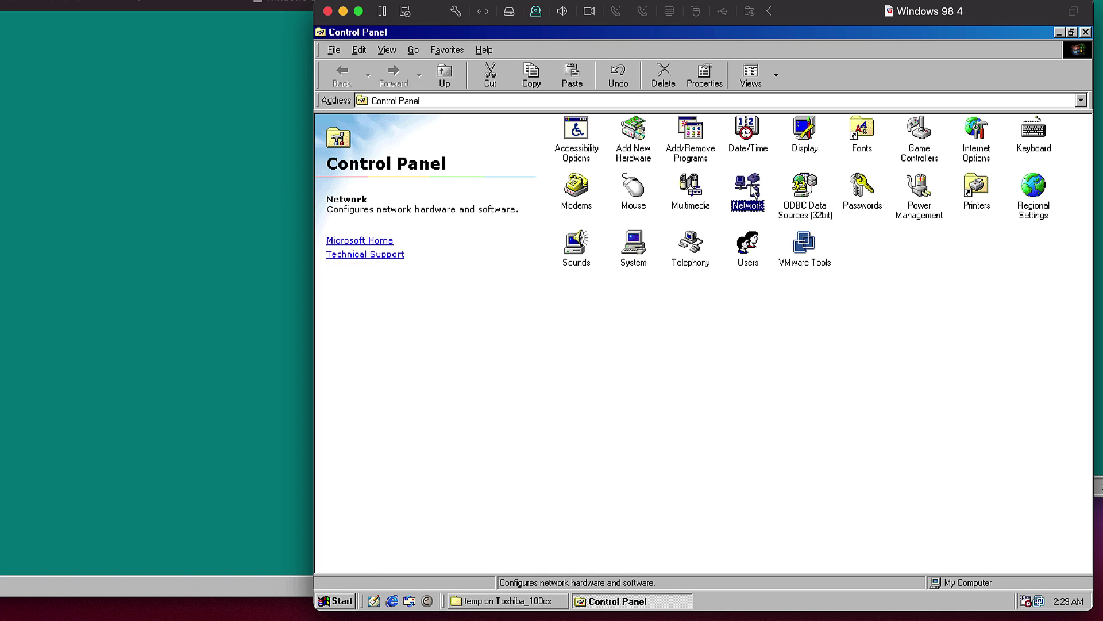
{"action": "double_click", "coordinate": [754, 191]}
{"action": "left_click", "coordinate": [442, 124]}
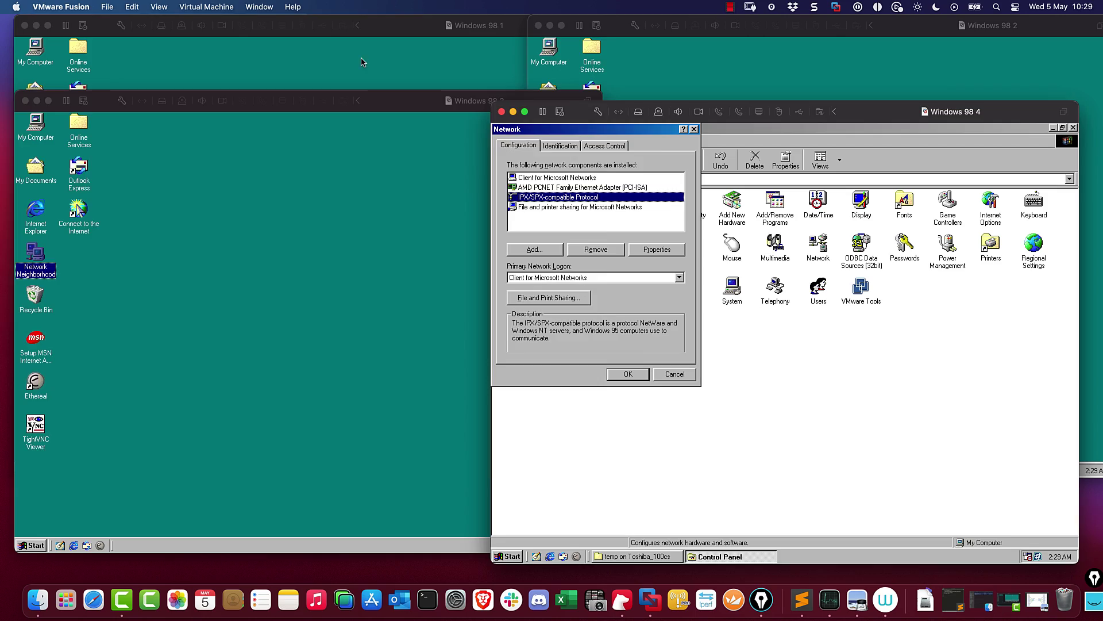
In Windows 98 1, browse Network Neighborhood to Toshiba_100cs's shared temp folder
{"action": "left_click", "coordinate": [360, 57]}
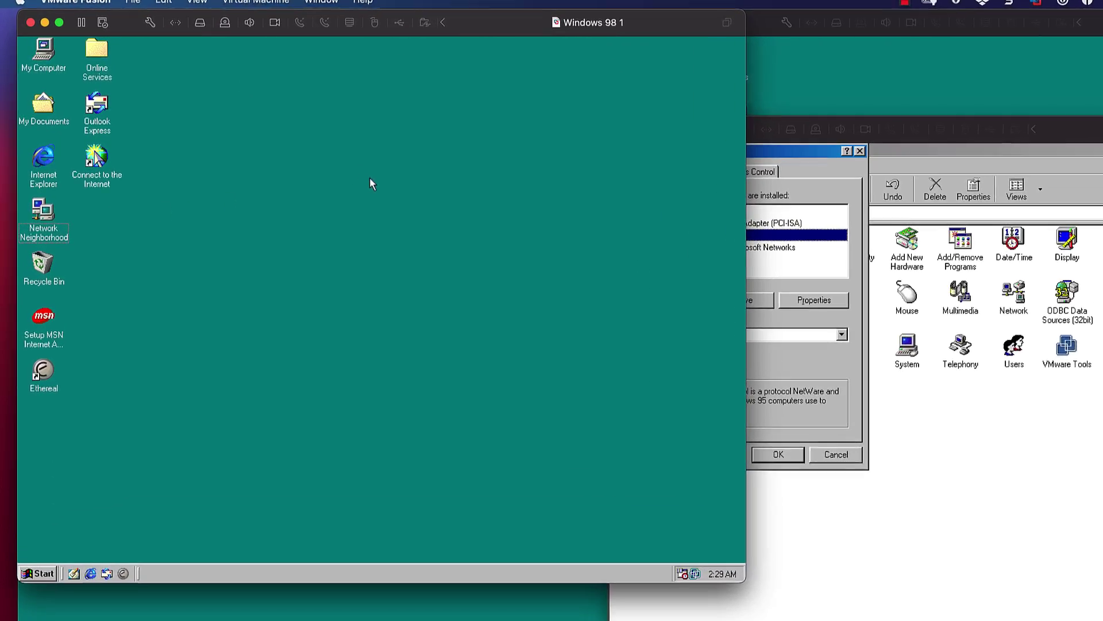
{"action": "left_click_drag", "start_coordinate": [37, 175], "coordinate": [599, 351]}
{"action": "double_click", "coordinate": [53, 226]}
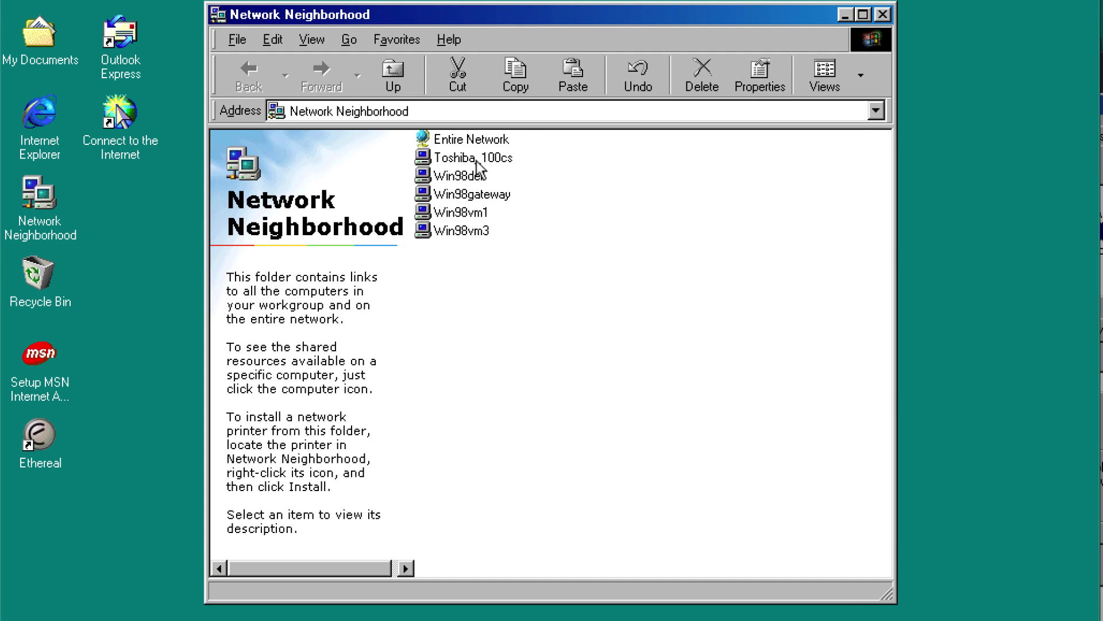
{"action": "double_click", "coordinate": [477, 162]}
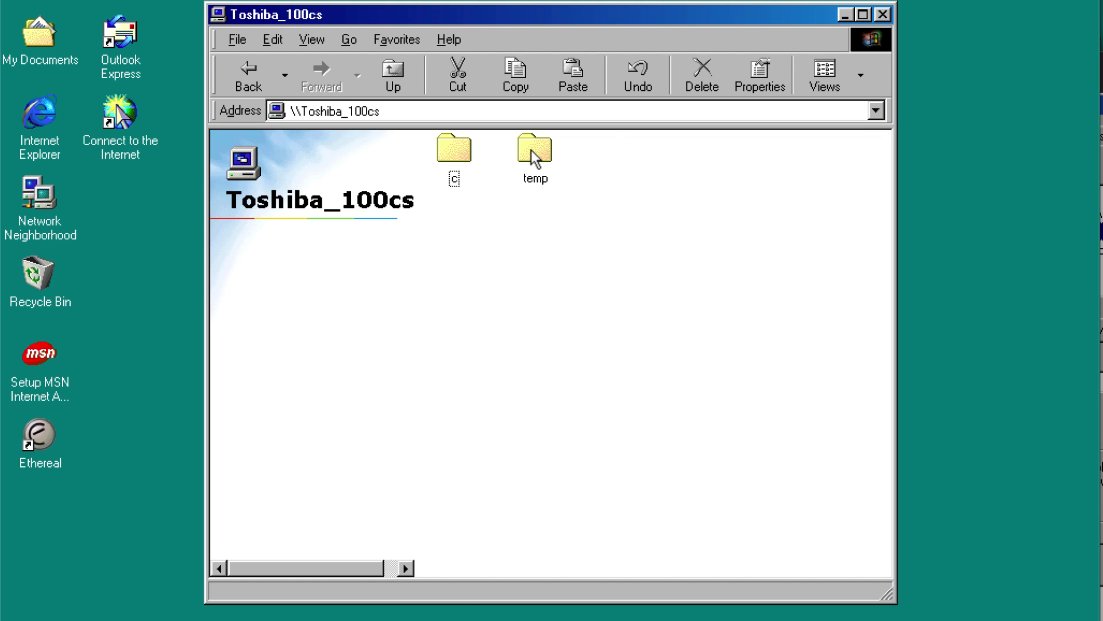
{"action": "double_click", "coordinate": [532, 150]}
Copy the d-link folder to the desktop and drag it below Ethereal
{"action": "left_click", "coordinate": [470, 162]}
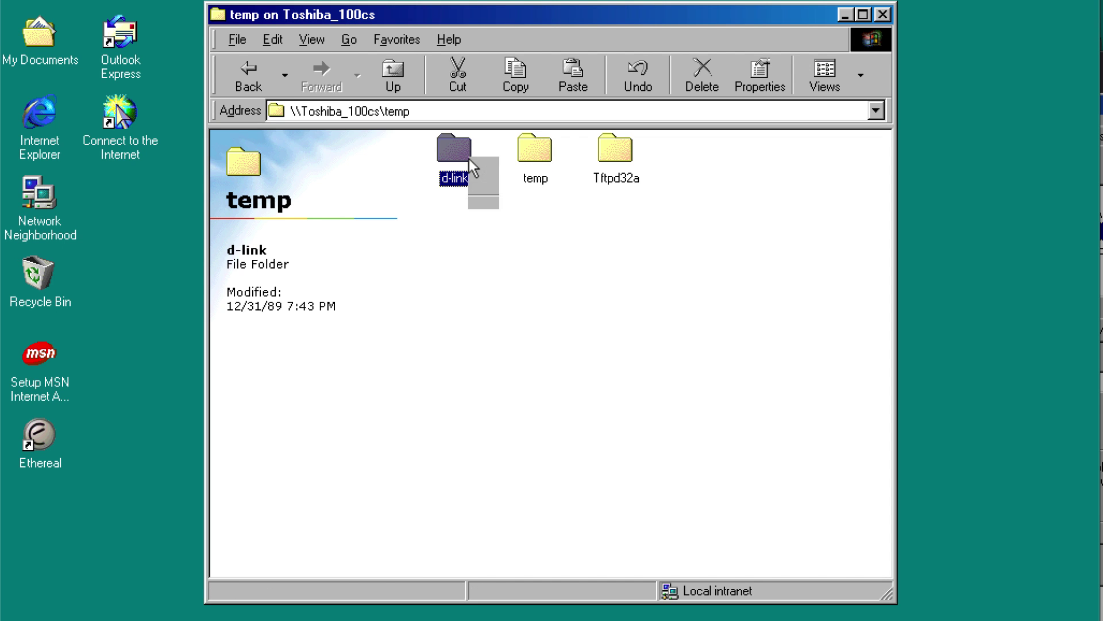
{"action": "left_click", "coordinate": [543, 278]}
{"action": "right_click", "coordinate": [103, 577]}
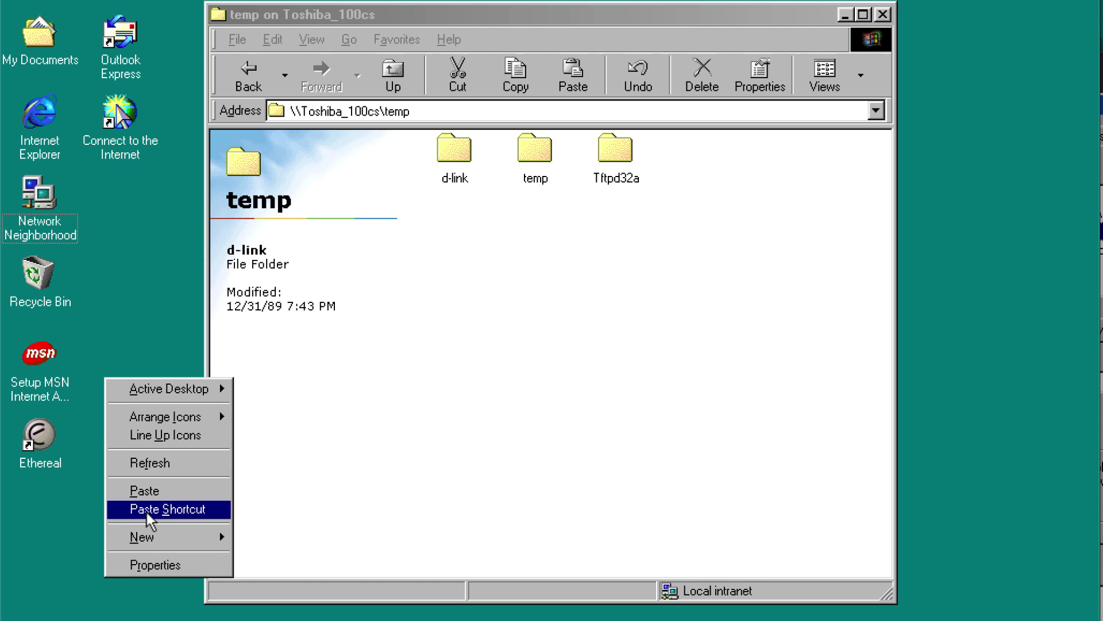
{"action": "left_click", "coordinate": [146, 491]}
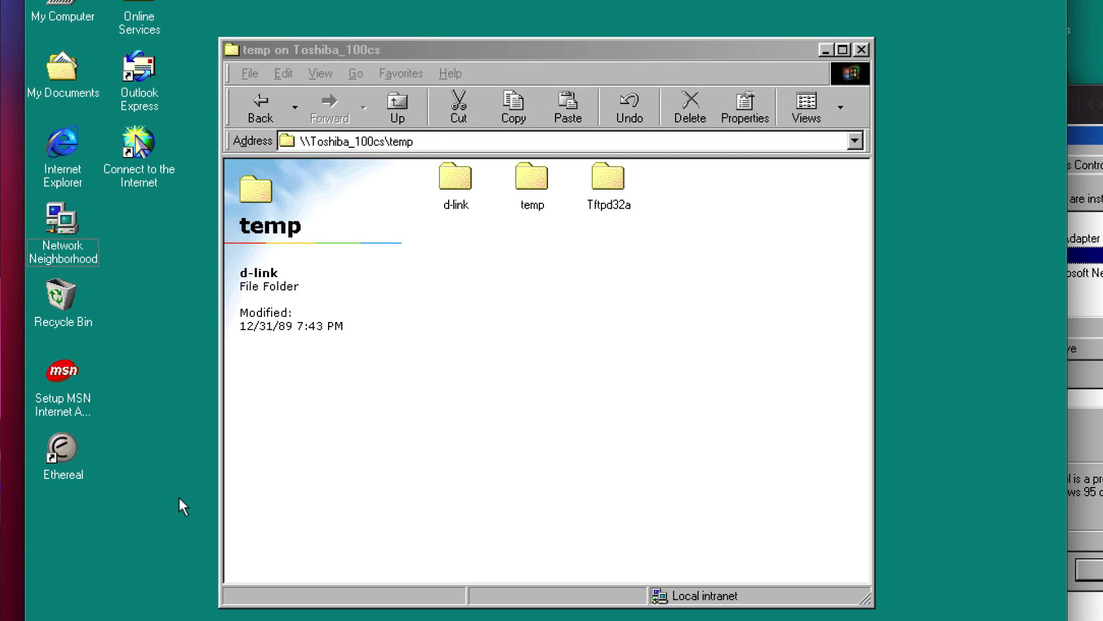
{"action": "key", "text": "ctrl+v"}
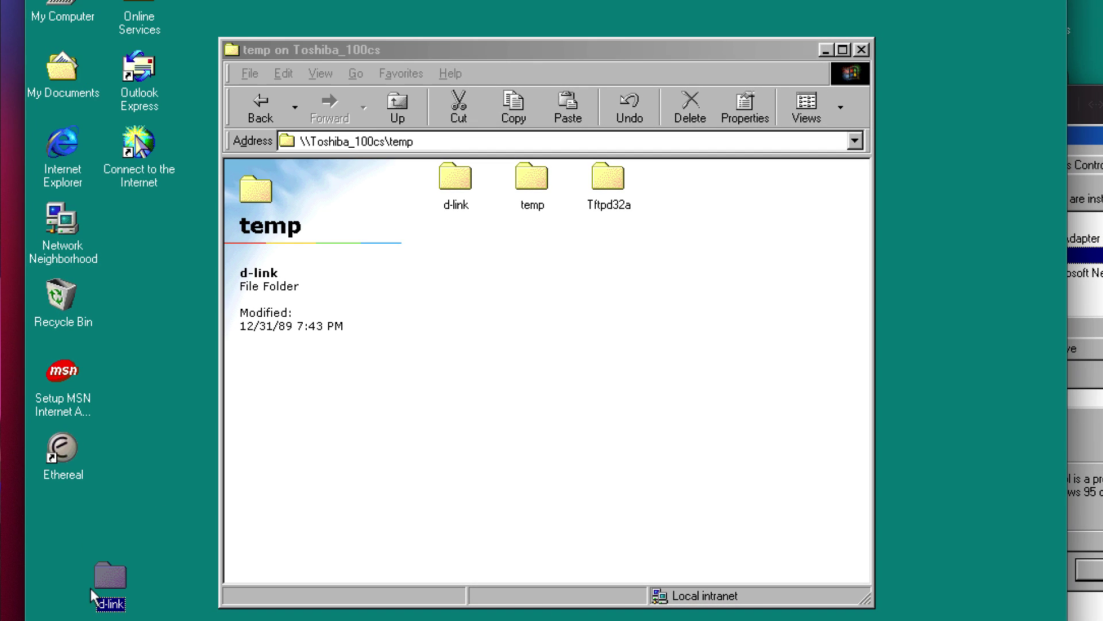
{"action": "left_click_drag", "start_coordinate": [91, 588], "coordinate": [56, 520]}
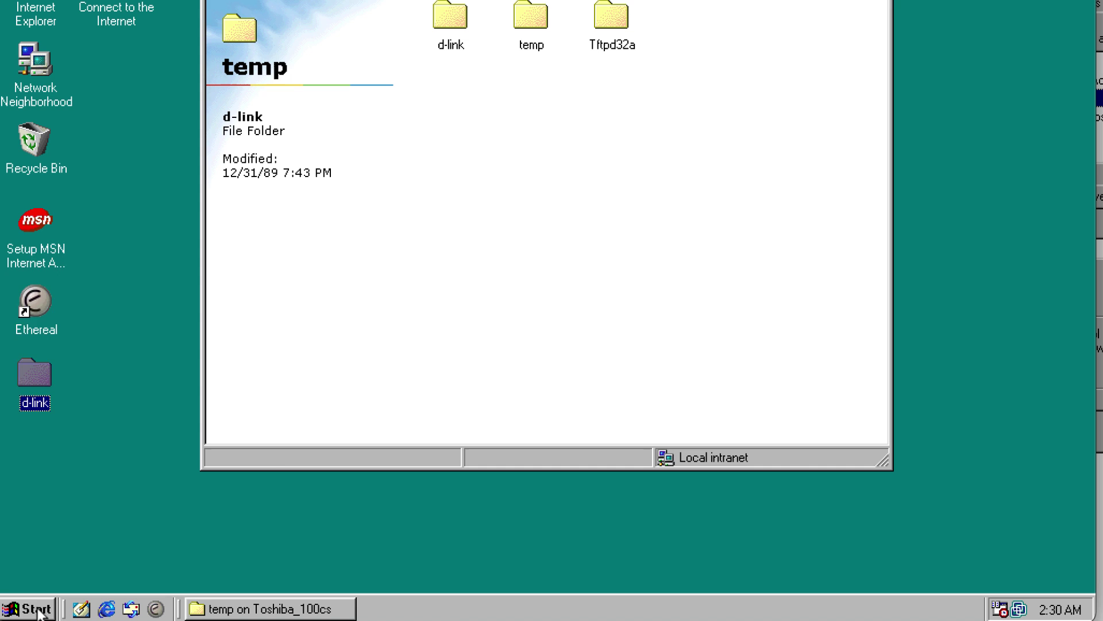
Open Windows 98 1's Network settings and step through components to NetBEUI -> AMD PCNET
{"action": "left_click", "coordinate": [36, 608]}
{"action": "mouse_move", "coordinate": [104, 402]}
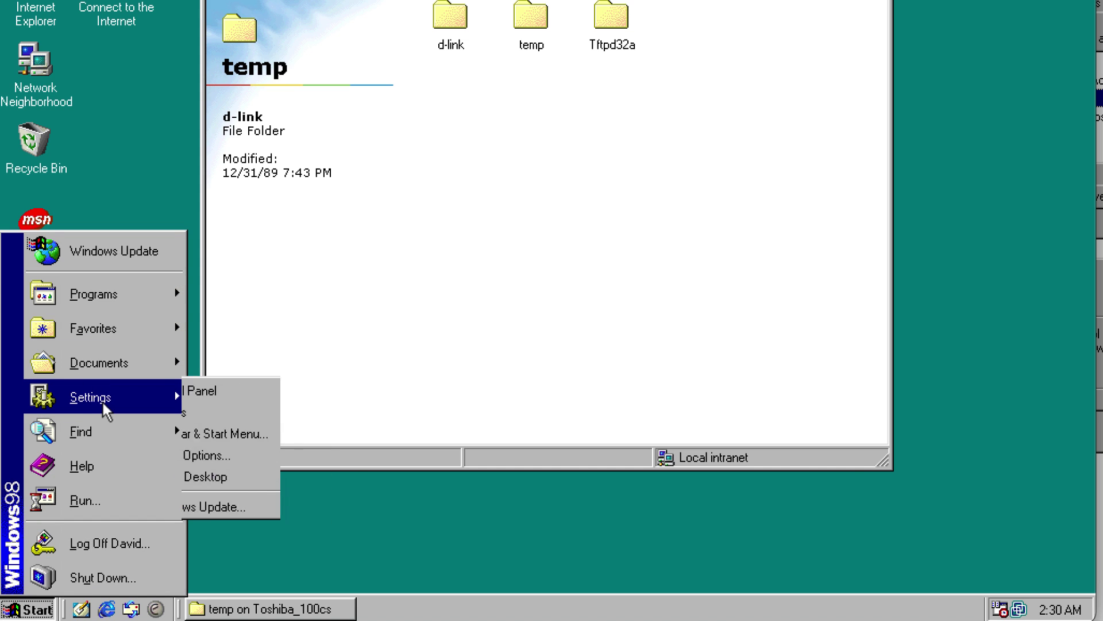
{"action": "left_click", "coordinate": [272, 399]}
{"action": "double_click", "coordinate": [589, 290]}
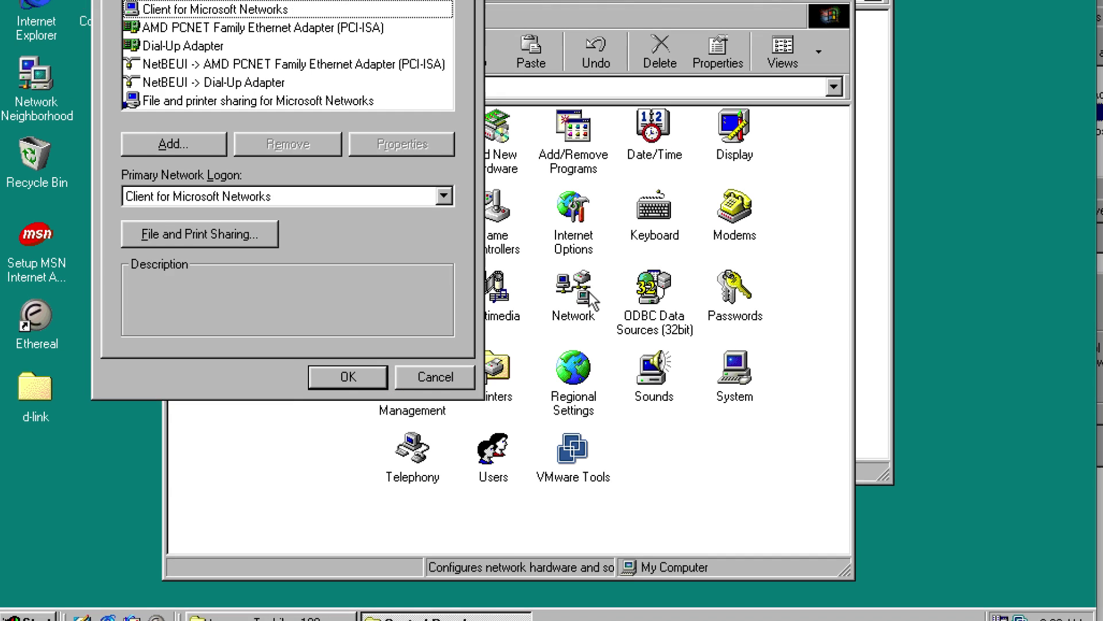
{"action": "left_click", "coordinate": [283, 164]}
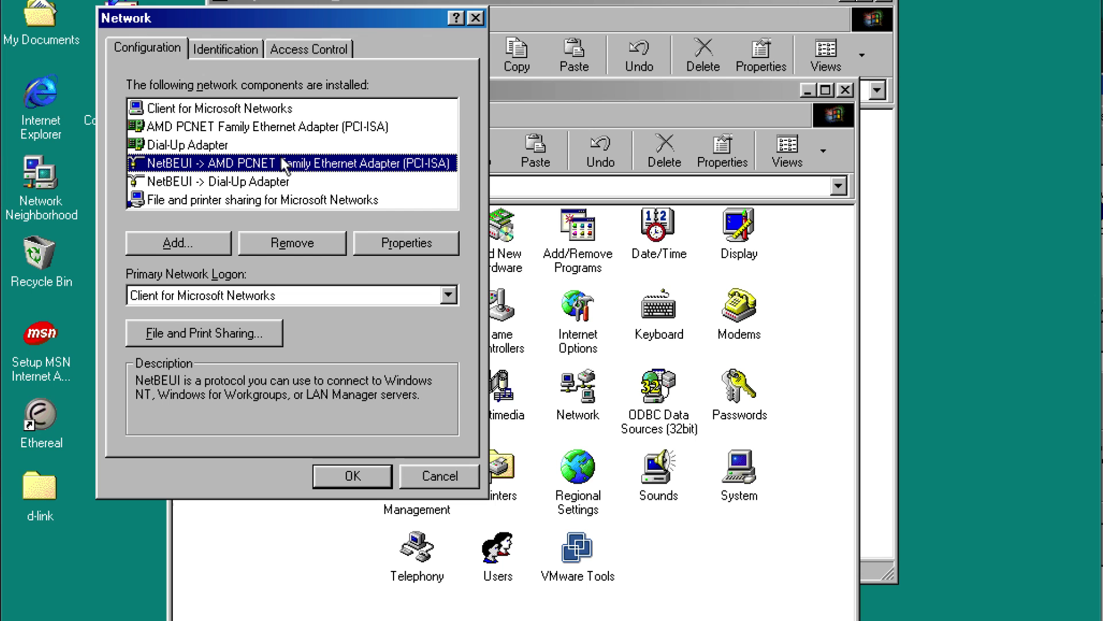
{"action": "key", "text": "Up"}
{"action": "key", "text": "Down"}
{"action": "key", "text": "Down"}
{"action": "key", "text": "Down"}
{"action": "key", "text": "Up"}
{"action": "key", "text": "Up"}
{"action": "key", "text": "Up"}
{"action": "key", "text": "Down"}
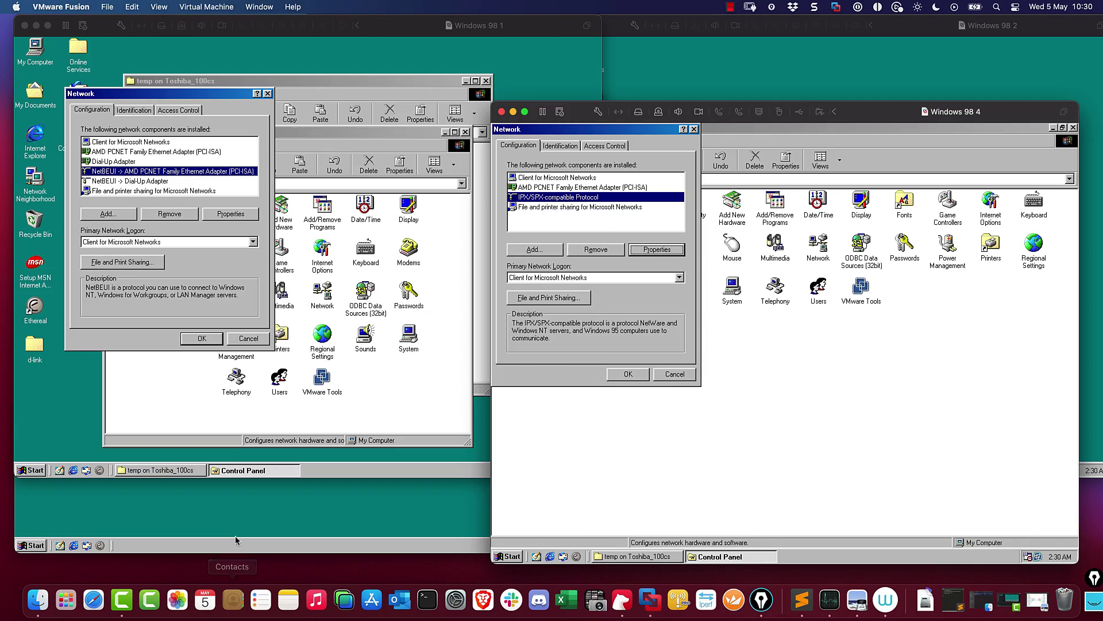
Launch TightVNC Viewer in Windows 98 3, connect to 10.1.3.3 and enter the VNC password
{"action": "left_click", "coordinate": [235, 536]}
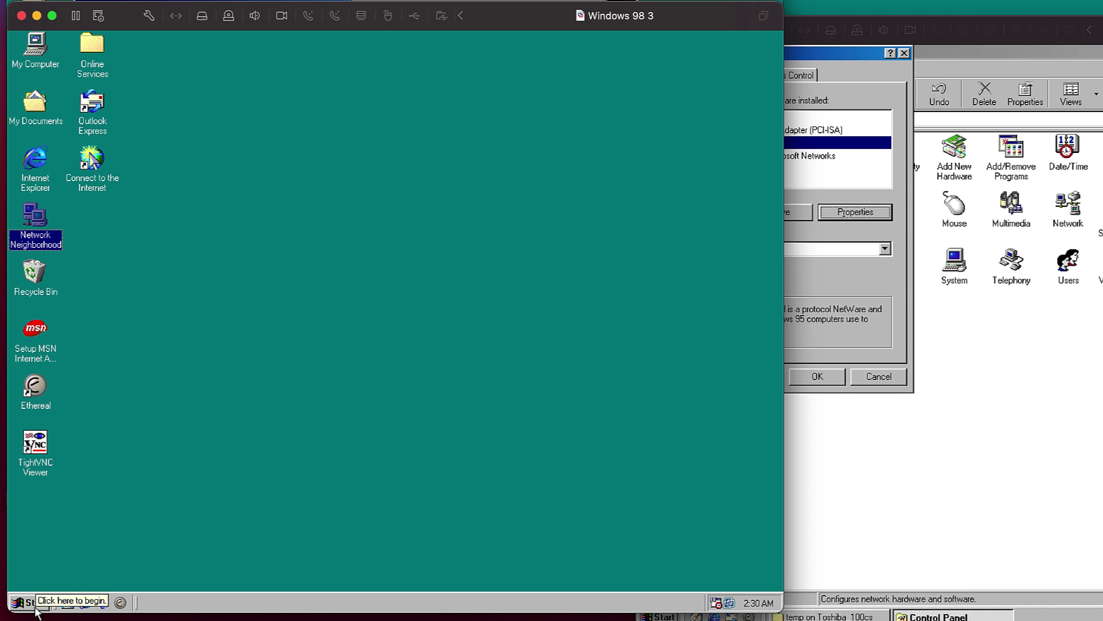
{"action": "left_click", "coordinate": [36, 444]}
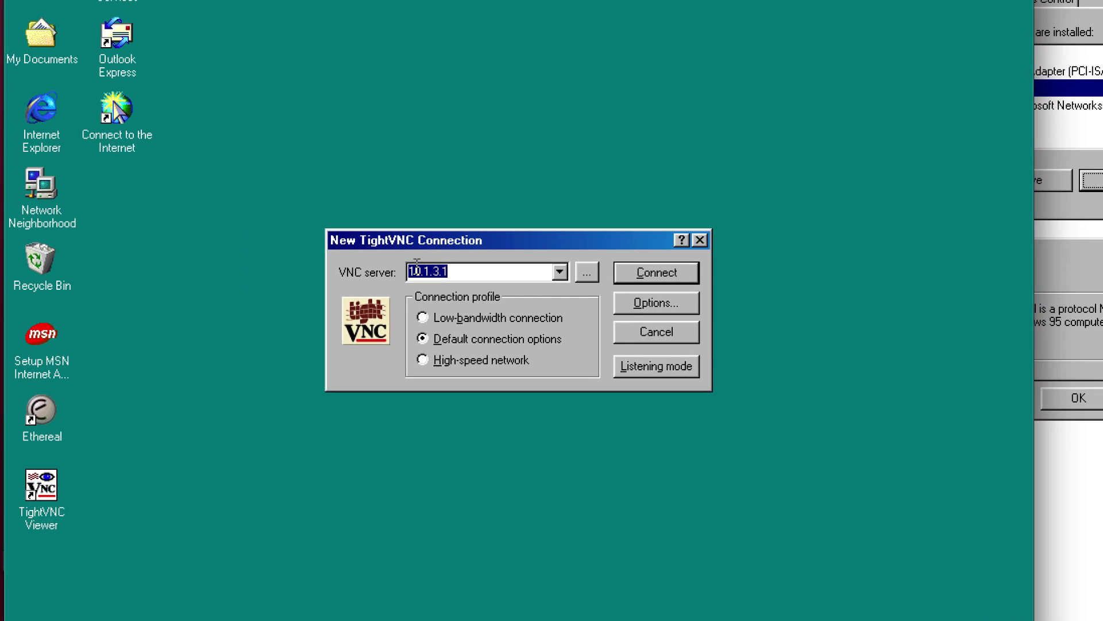
{"action": "left_click", "coordinate": [355, 281]}
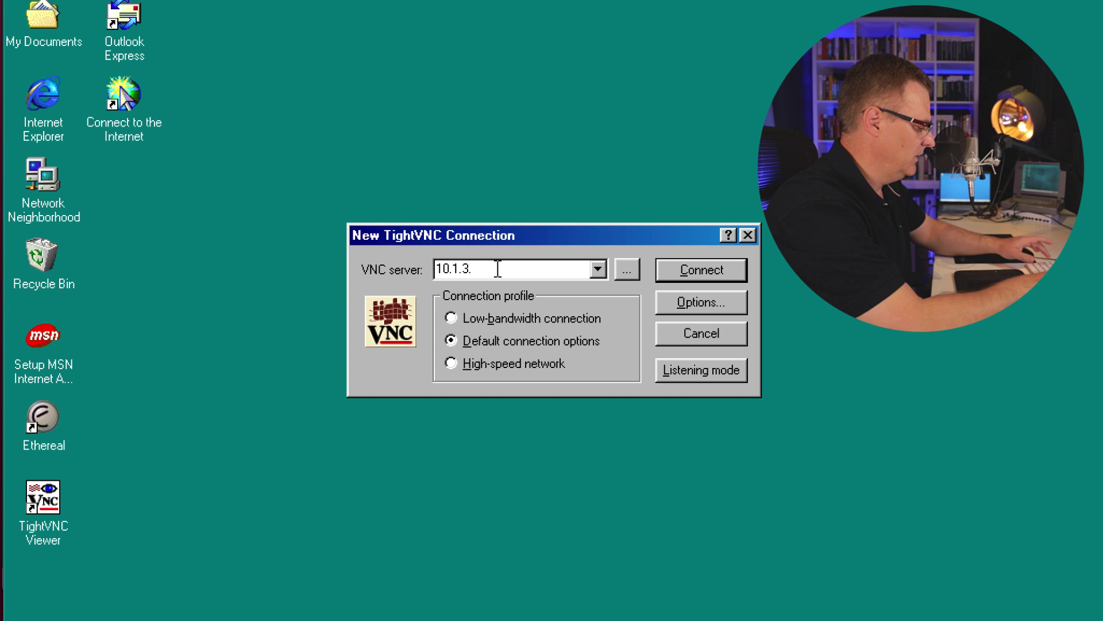
{"action": "type", "text": "3"}
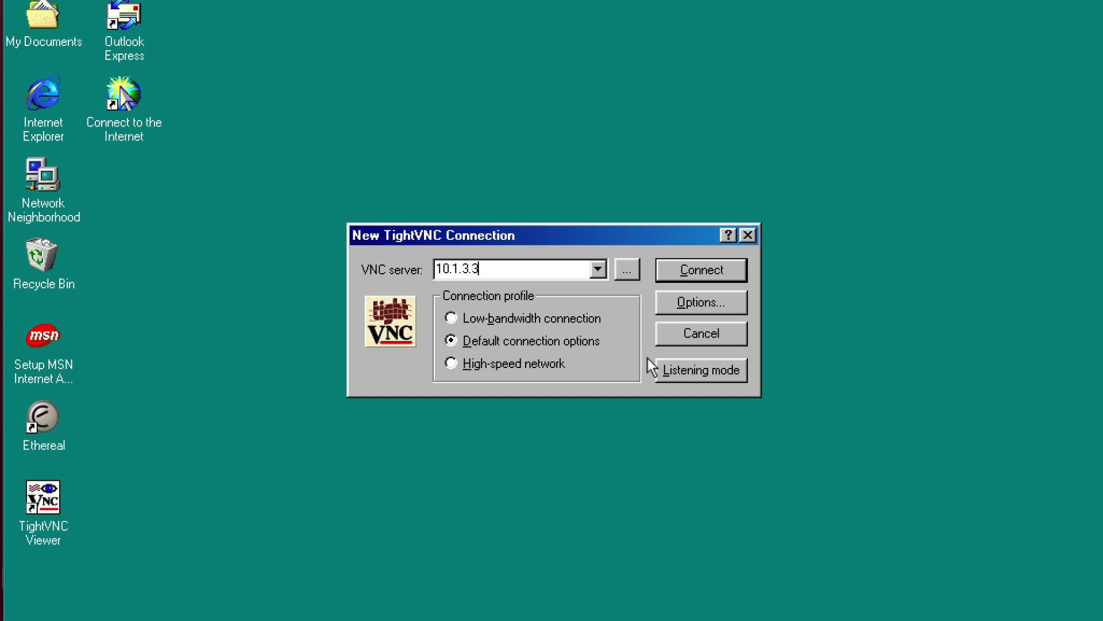
{"action": "key", "text": "Return"}
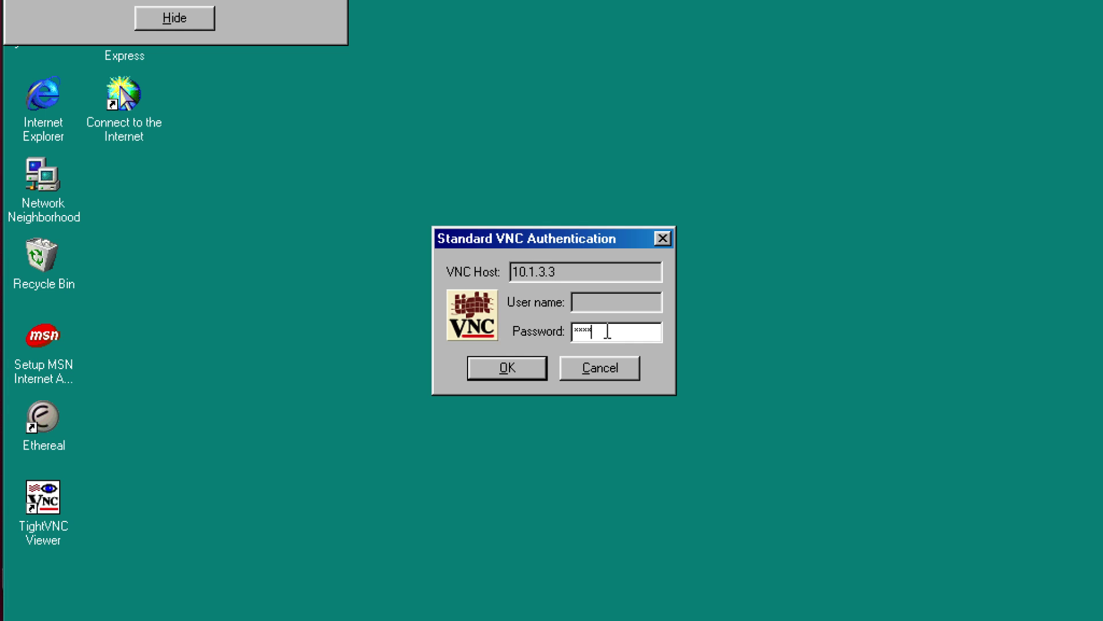
{"action": "key", "text": "Return"}
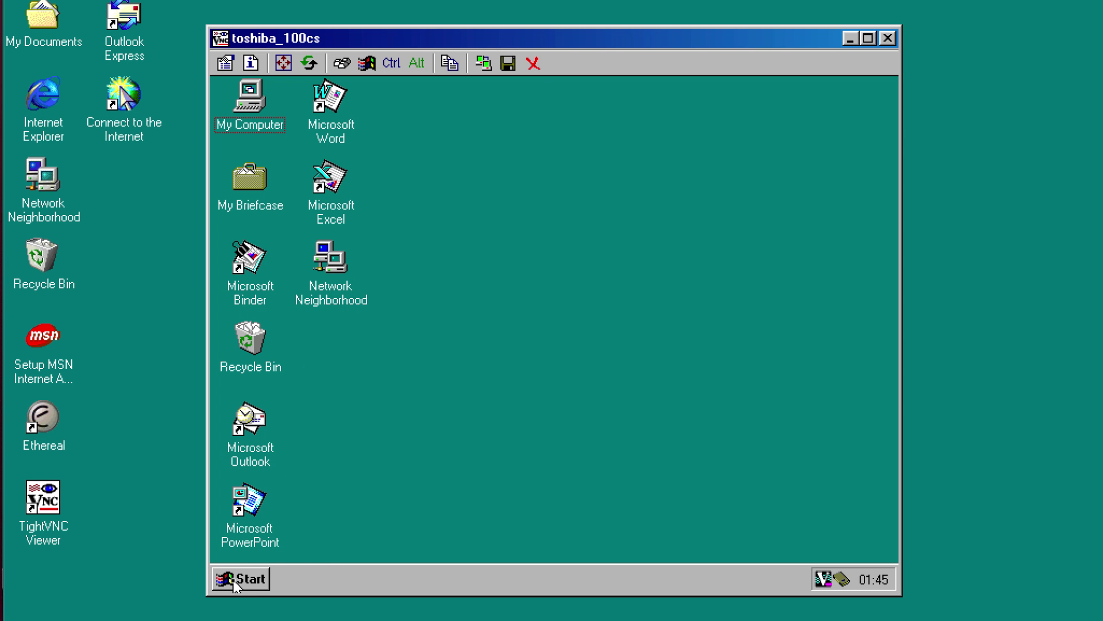
Open the remote machine's Network settings from its Control Panel
{"action": "left_click", "coordinate": [233, 581]}
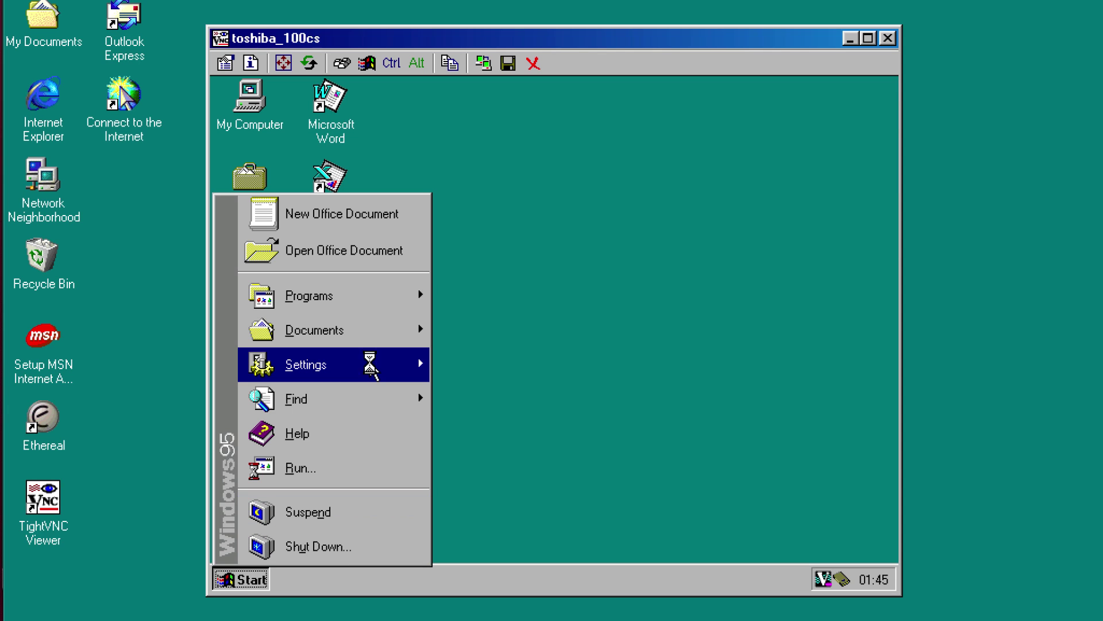
{"action": "mouse_move", "coordinate": [370, 365]}
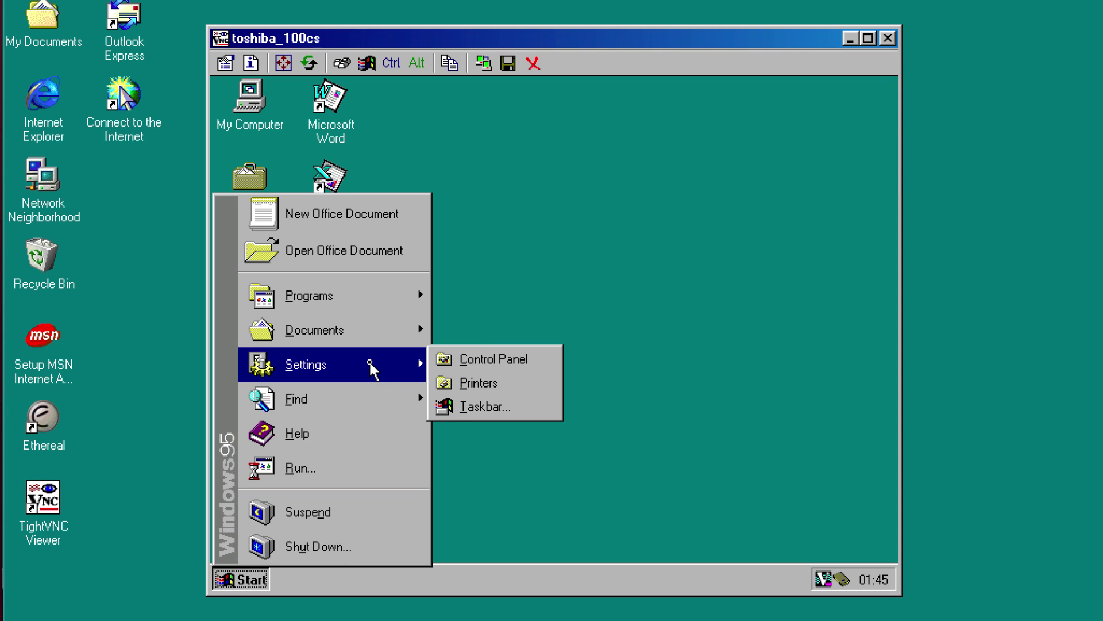
{"action": "left_click", "coordinate": [494, 357]}
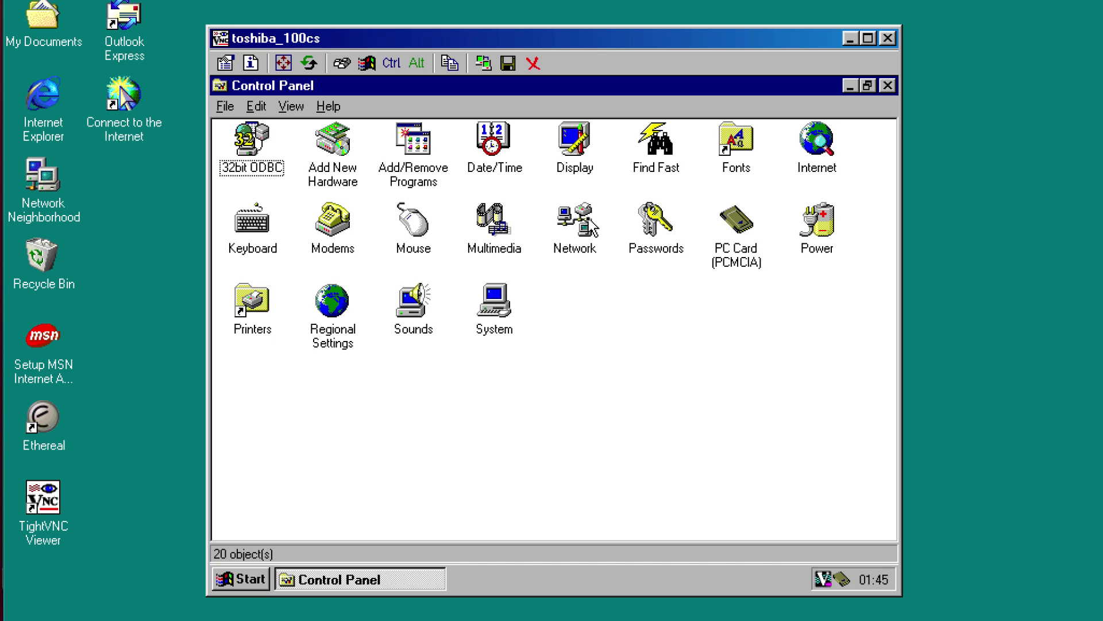
{"action": "left_click", "coordinate": [592, 227]}
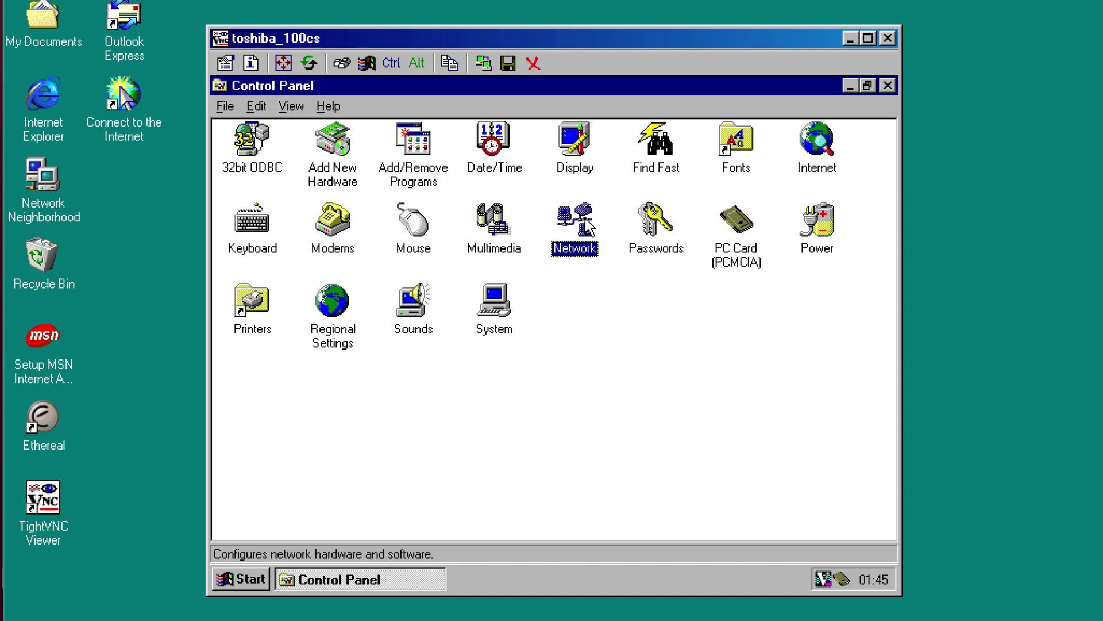
{"action": "double_click", "coordinate": [586, 219]}
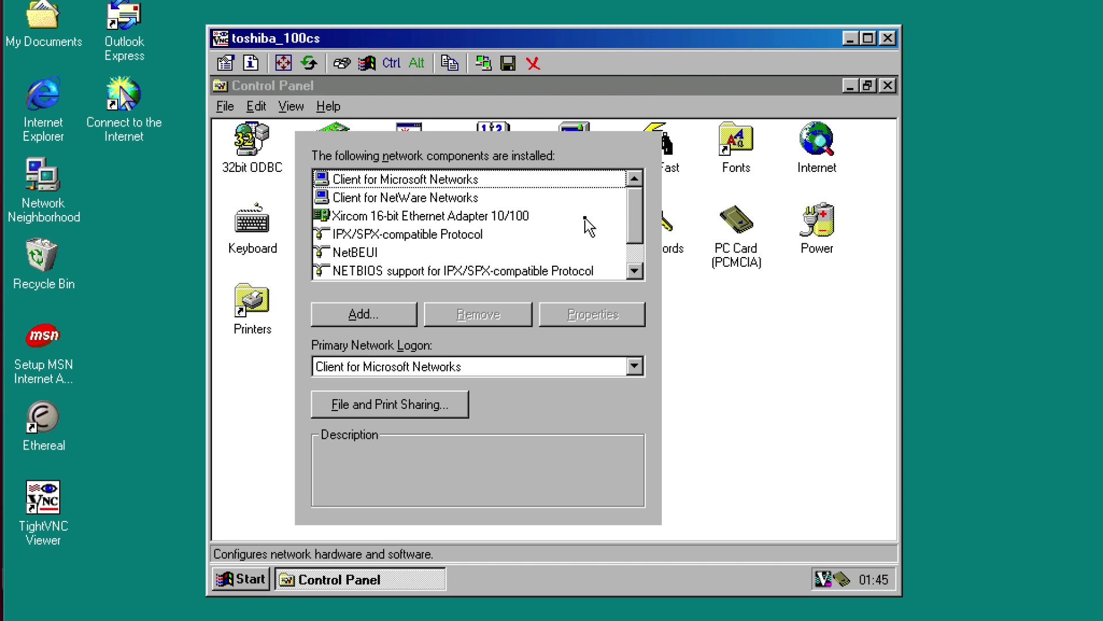
Review IPX/SPX, NetBEUI and file sharing components, then view and cancel TCP/IP Properties
{"action": "left_click", "coordinate": [477, 241]}
{"action": "left_click", "coordinate": [477, 246]}
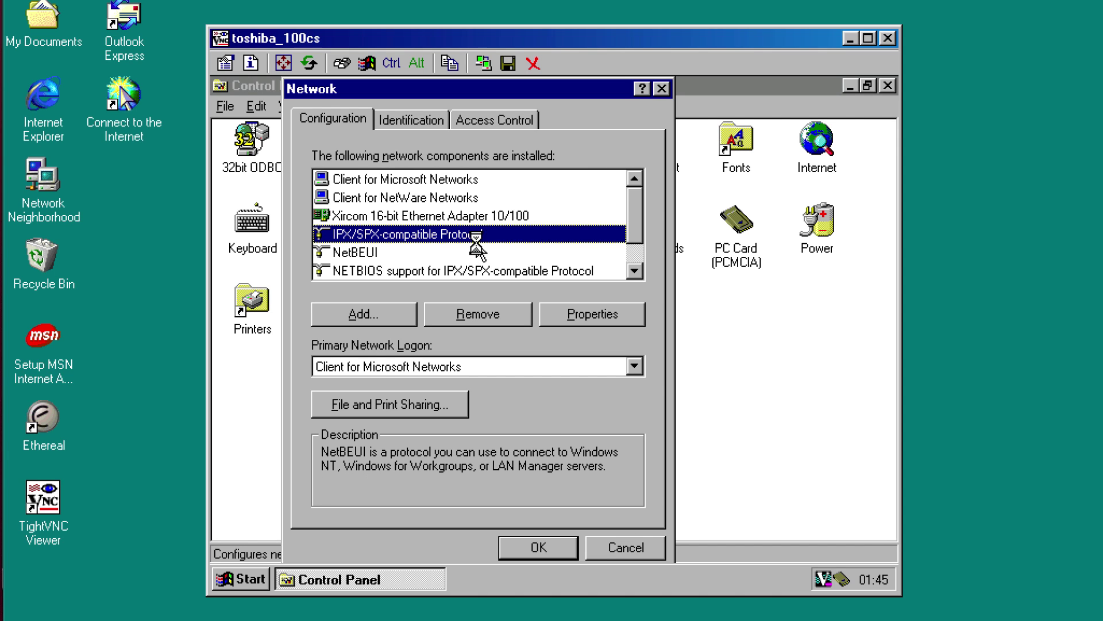
{"action": "key", "text": "Down"}
{"action": "key", "text": "Down"}
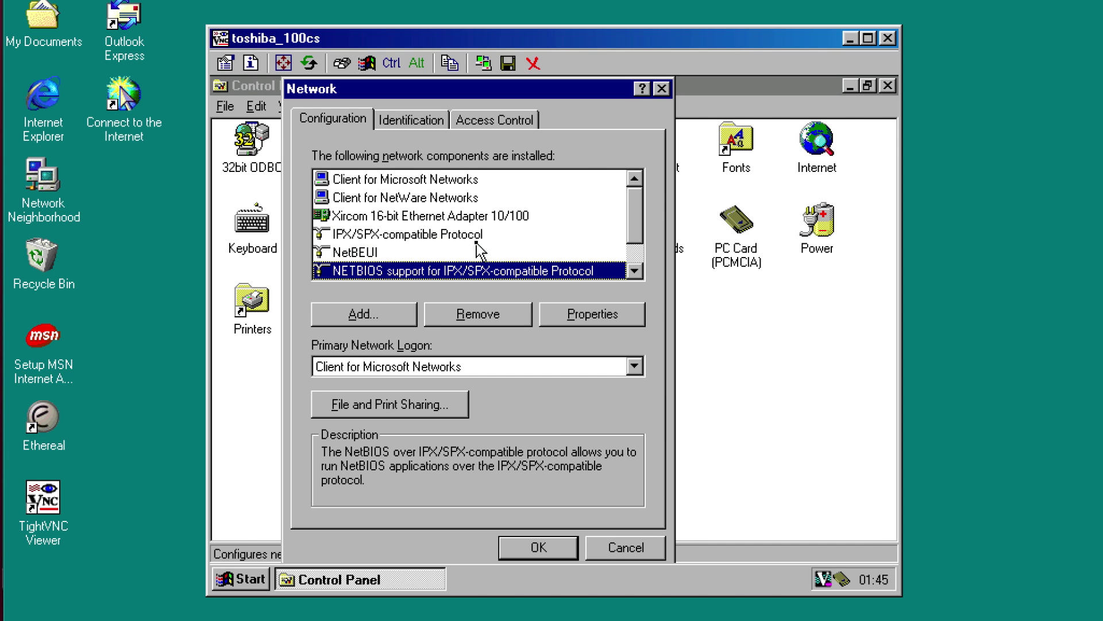
{"action": "key", "text": "Down"}
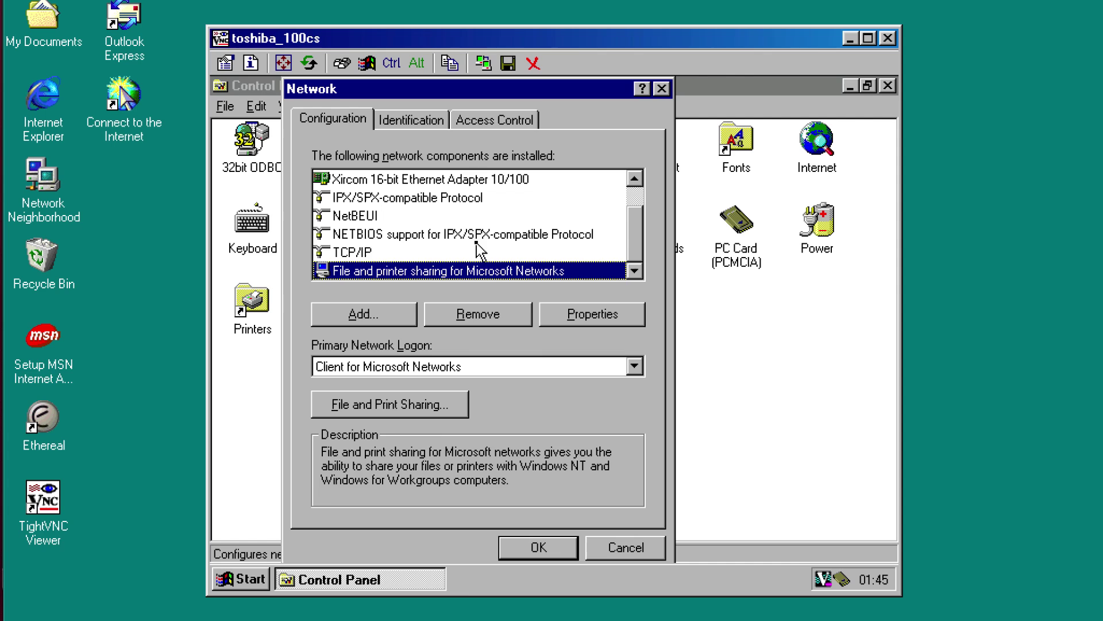
{"action": "key", "text": "Up"}
{"action": "left_click", "coordinate": [577, 321]}
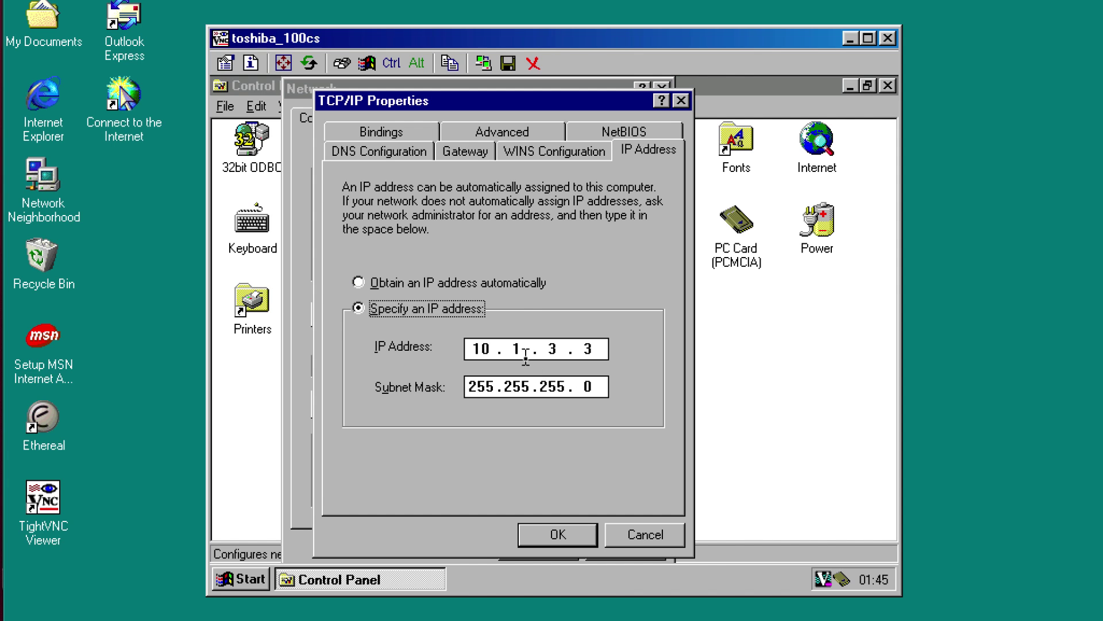
{"action": "left_click", "coordinate": [639, 537]}
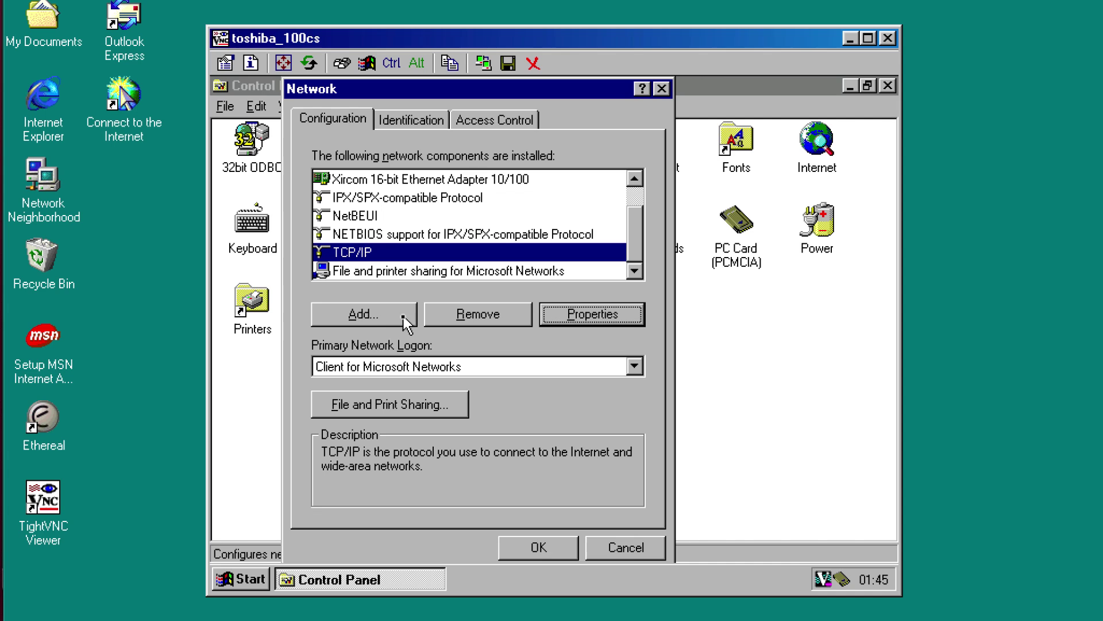
Open the Select Network Protocol list and view DEC's PATHWORKS V4.1 Token Ring protocol
{"action": "left_click", "coordinate": [377, 316]}
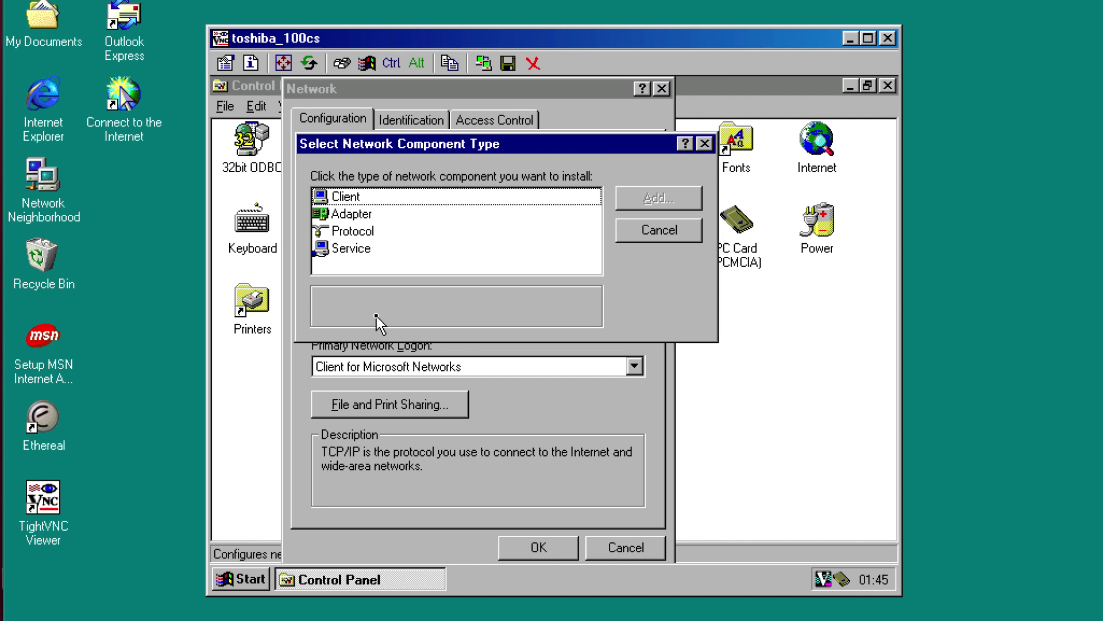
{"action": "left_click", "coordinate": [384, 234]}
{"action": "left_click", "coordinate": [669, 200]}
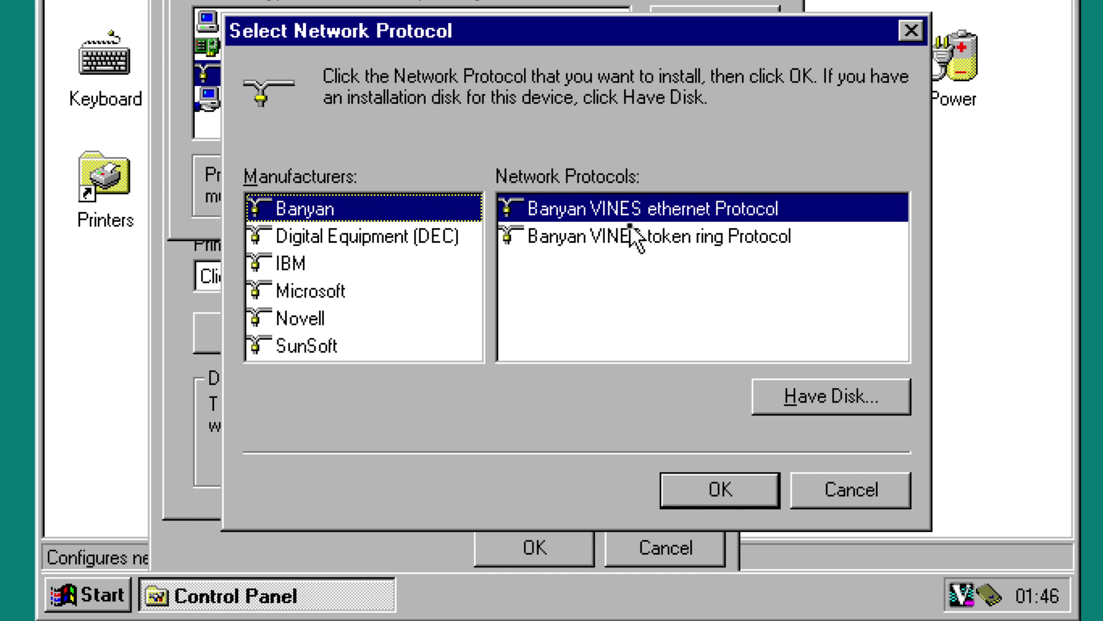
{"action": "left_click", "coordinate": [370, 236]}
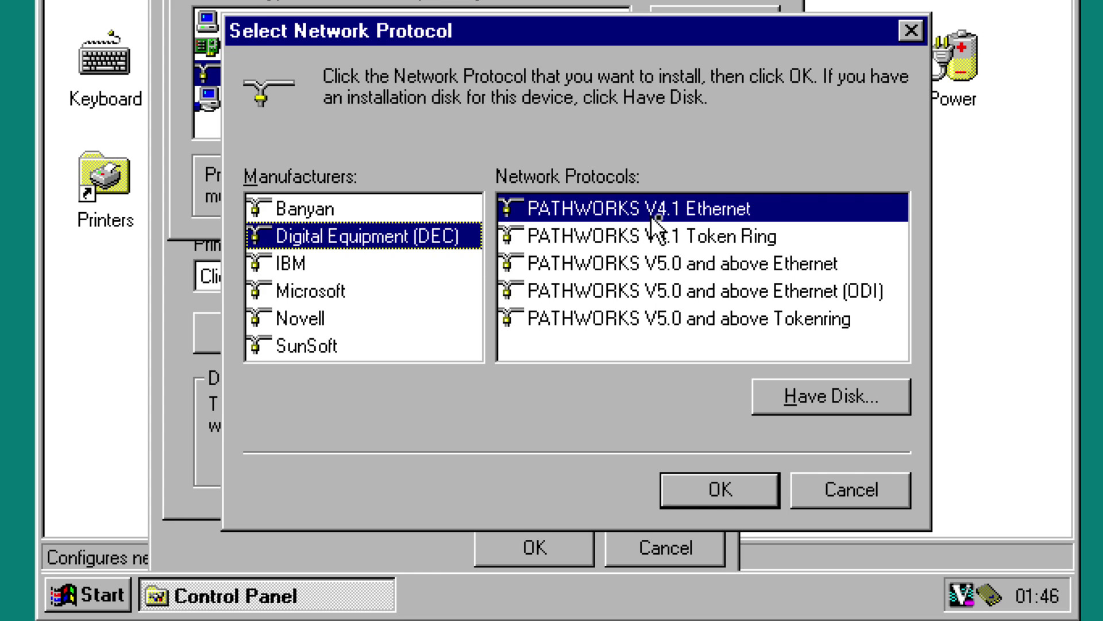
{"action": "key", "text": "Tab"}
{"action": "left_click", "coordinate": [614, 237]}
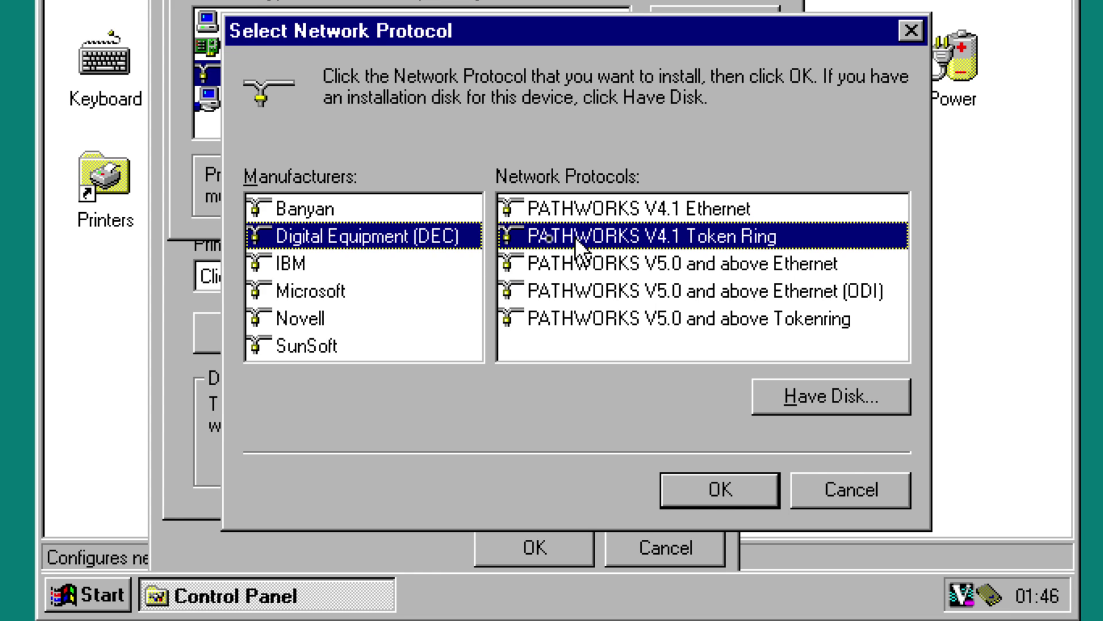
Browse IBM, Microsoft (TCP/IP, NetBEUI), Novell and SunSoft protocol lists
{"action": "left_click", "coordinate": [395, 266]}
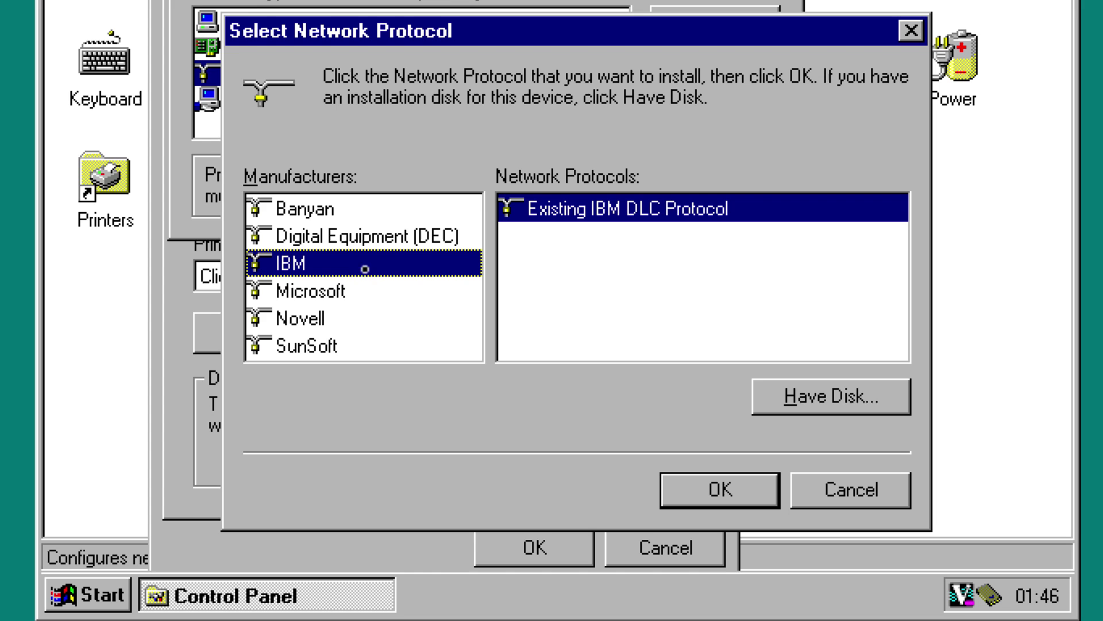
{"action": "left_click", "coordinate": [337, 288]}
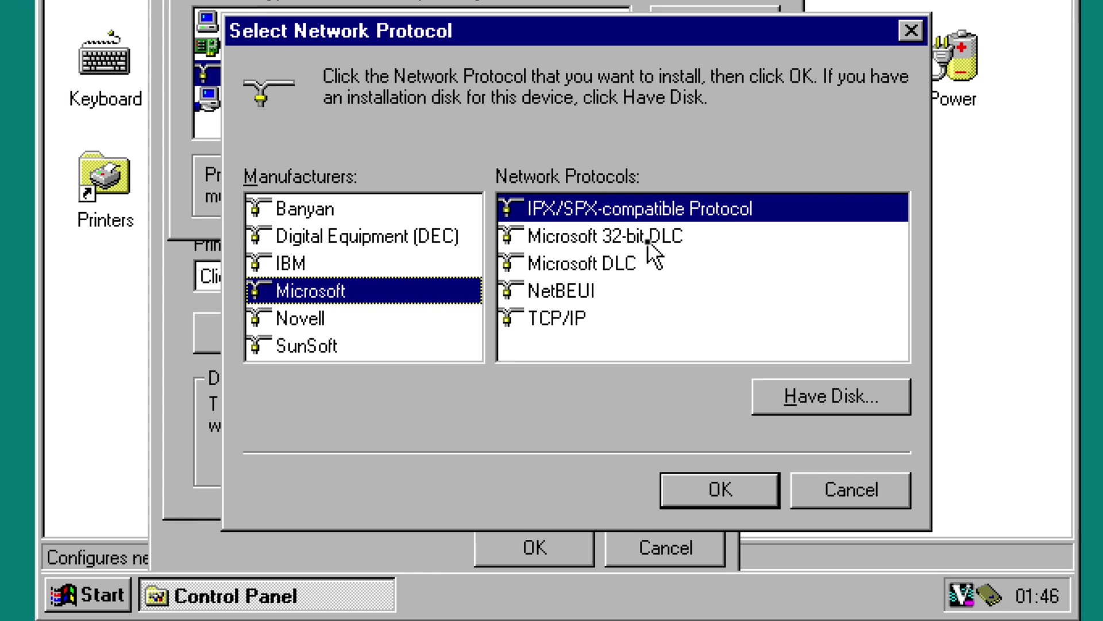
{"action": "left_click", "coordinate": [595, 318]}
{"action": "left_click", "coordinate": [595, 292]}
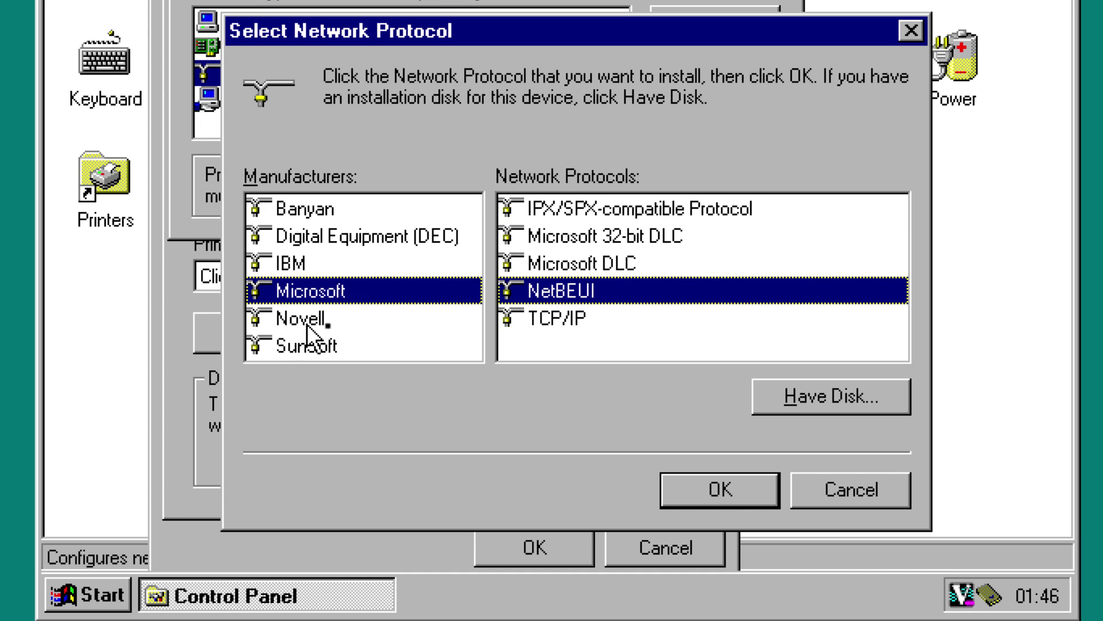
{"action": "left_click", "coordinate": [335, 317]}
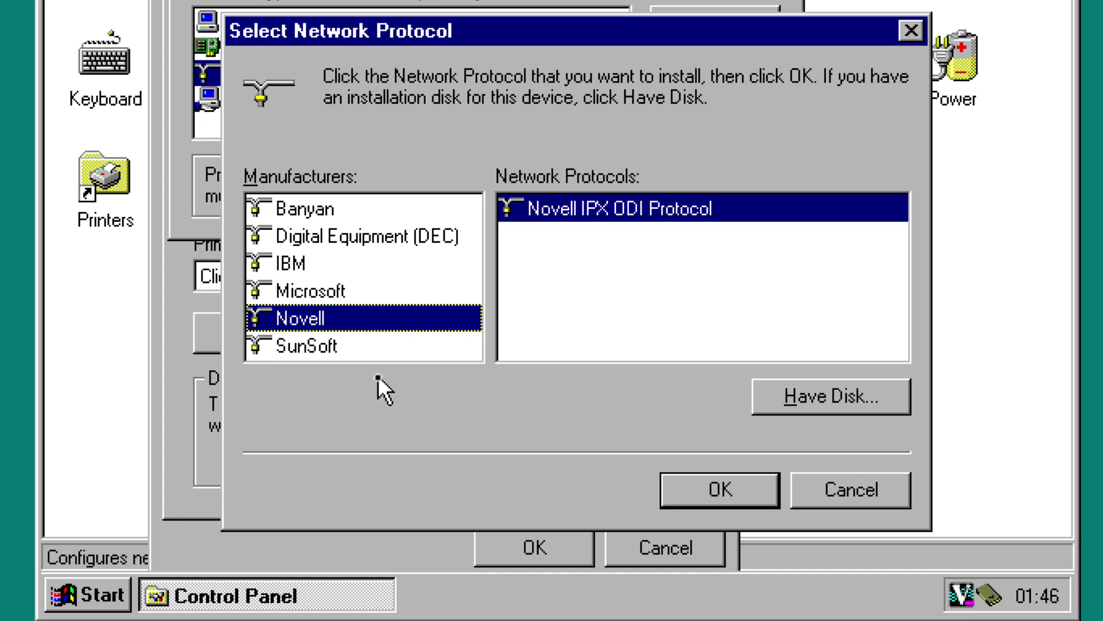
{"action": "left_click", "coordinate": [357, 343]}
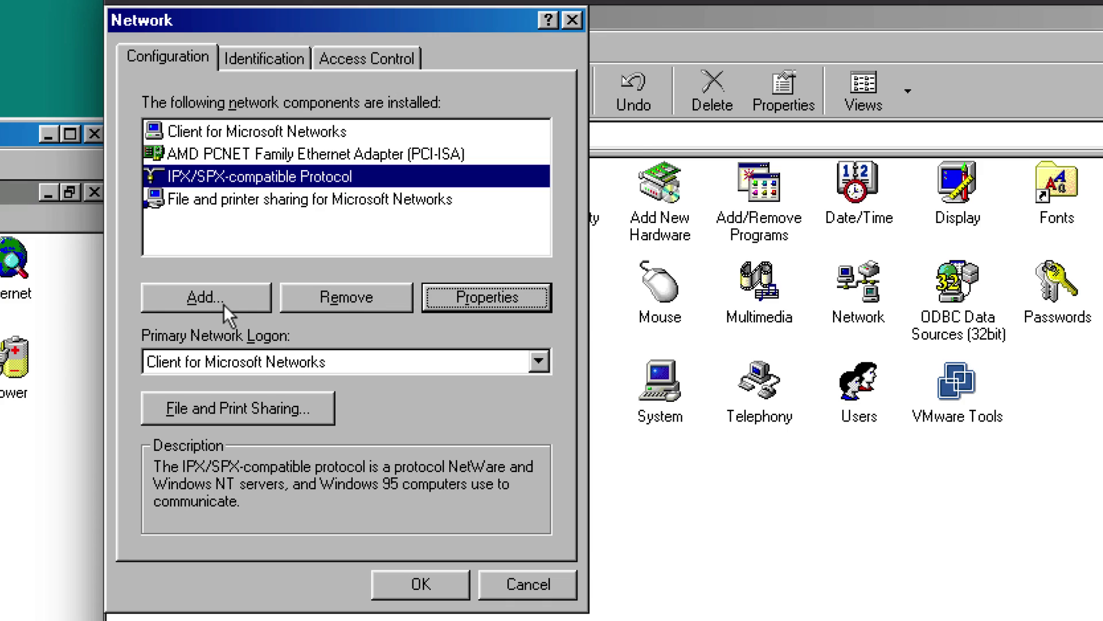
In the VM, list Microsoft's protocols, viewing ATM LAN Emulation Client, IPX/SPX and Microsoft DLC
{"action": "left_click", "coordinate": [223, 305]}
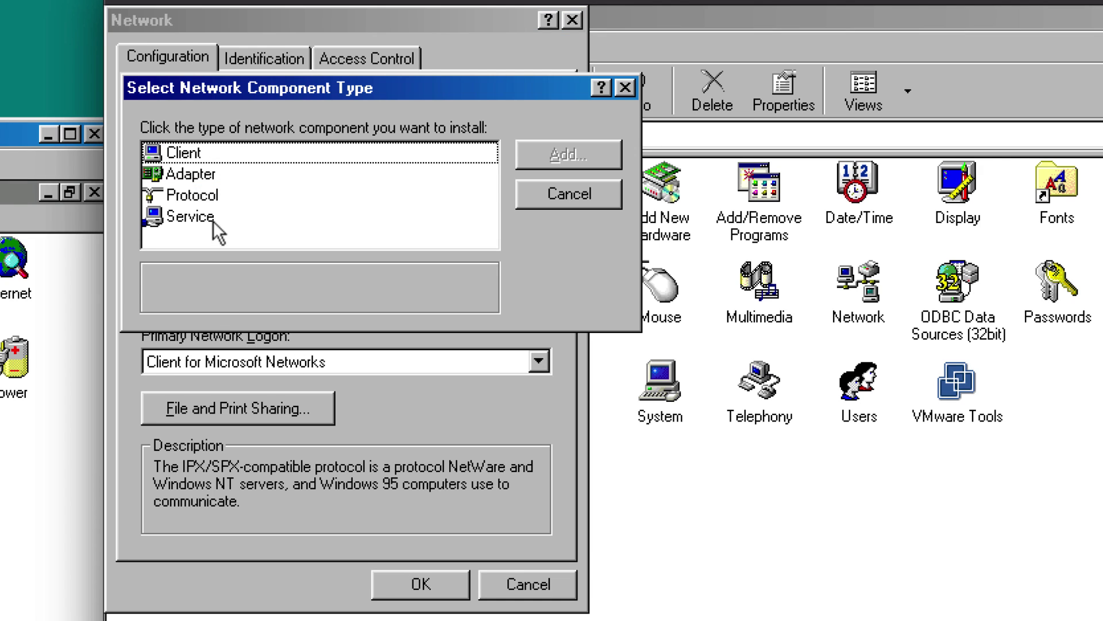
{"action": "left_click", "coordinate": [210, 194]}
{"action": "left_click", "coordinate": [591, 154]}
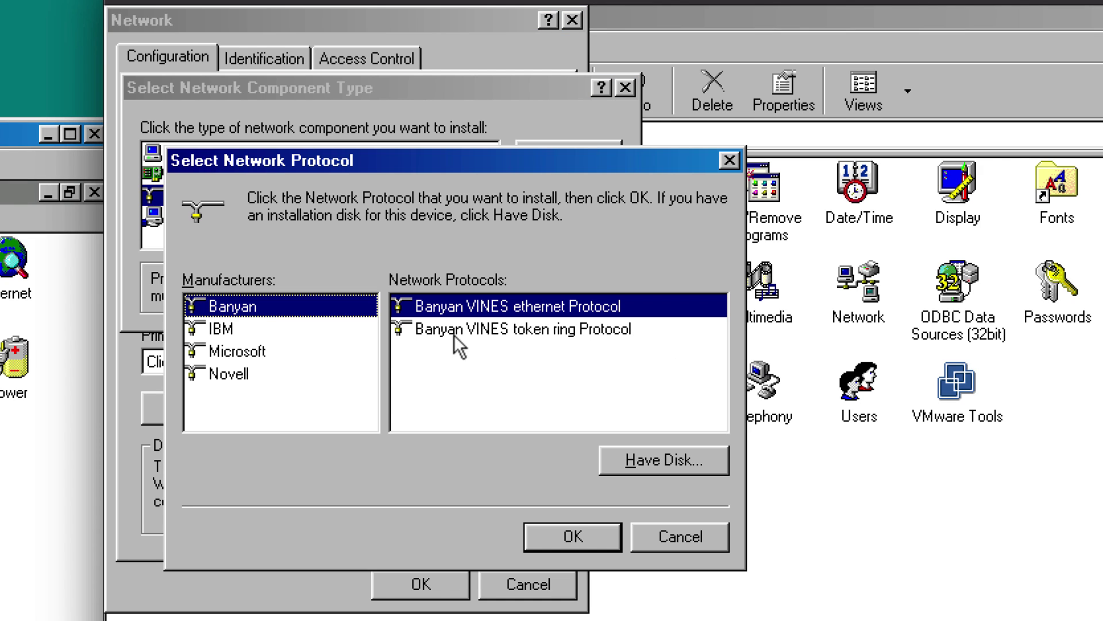
{"action": "left_click", "coordinate": [332, 350]}
{"action": "left_click", "coordinate": [550, 332]}
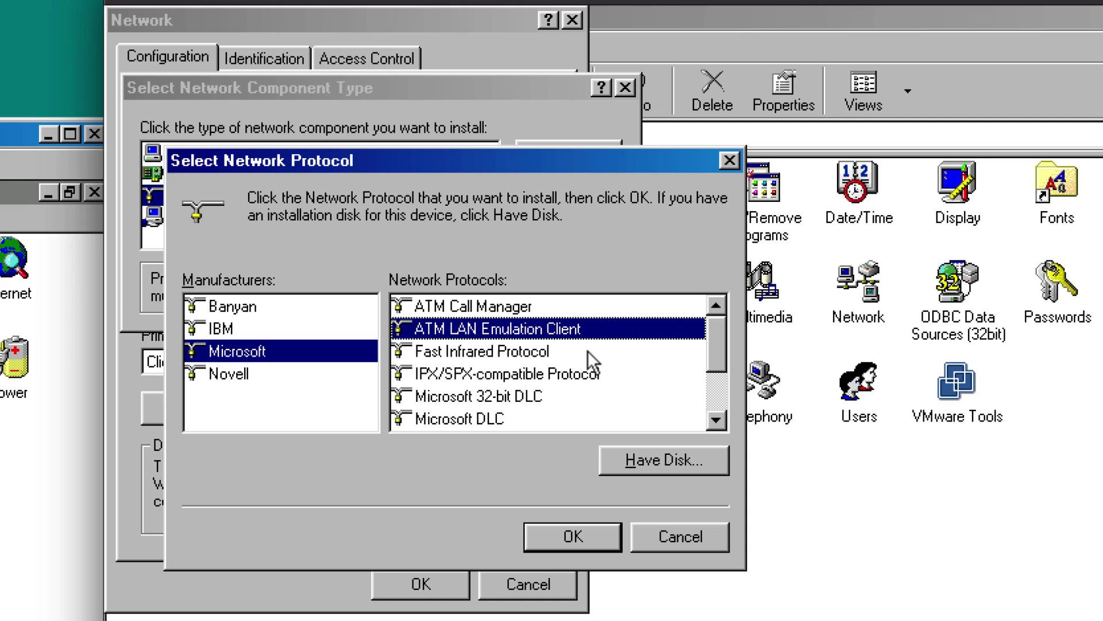
{"action": "left_click", "coordinate": [533, 373]}
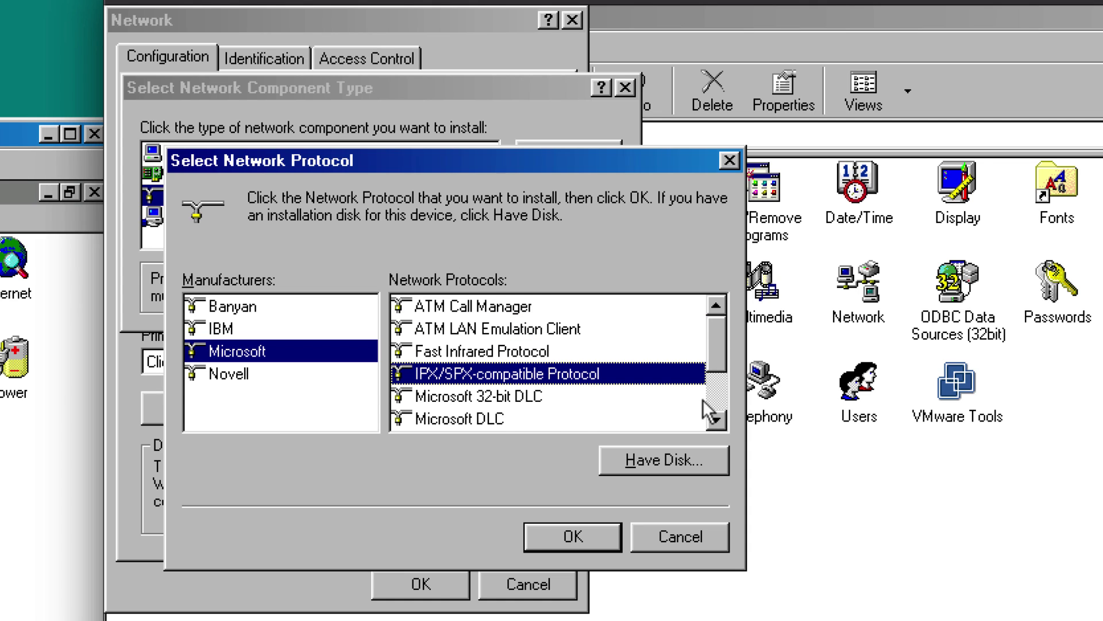
{"action": "left_click", "coordinate": [719, 397]}
{"action": "left_click", "coordinate": [473, 329]}
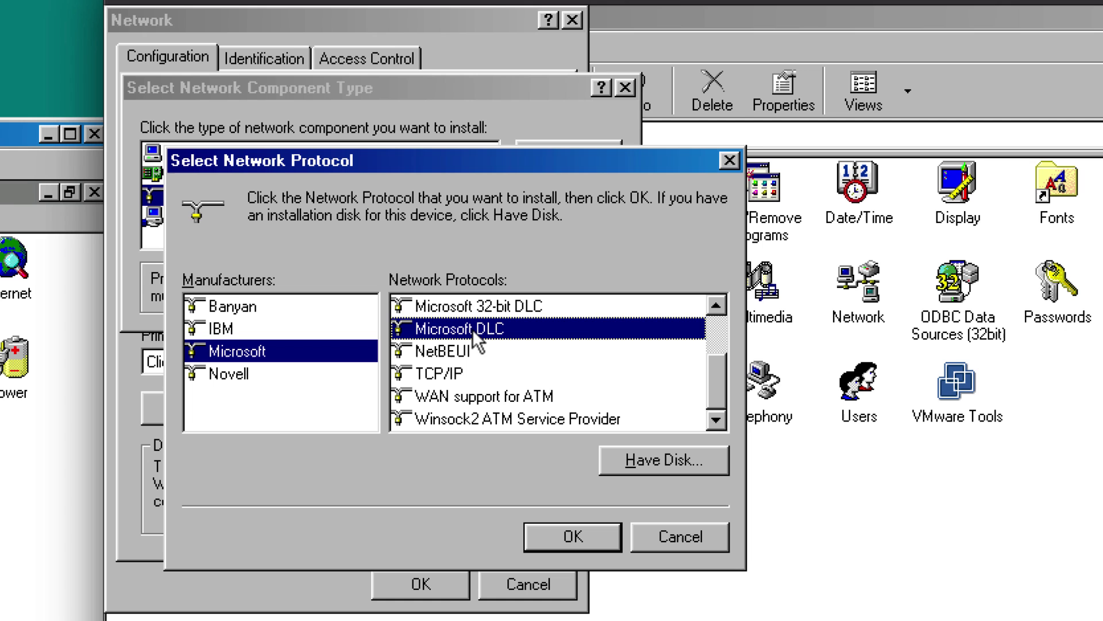
{"action": "key", "text": "Down"}
{"action": "key", "text": "Down"}
{"action": "key", "text": "Down"}
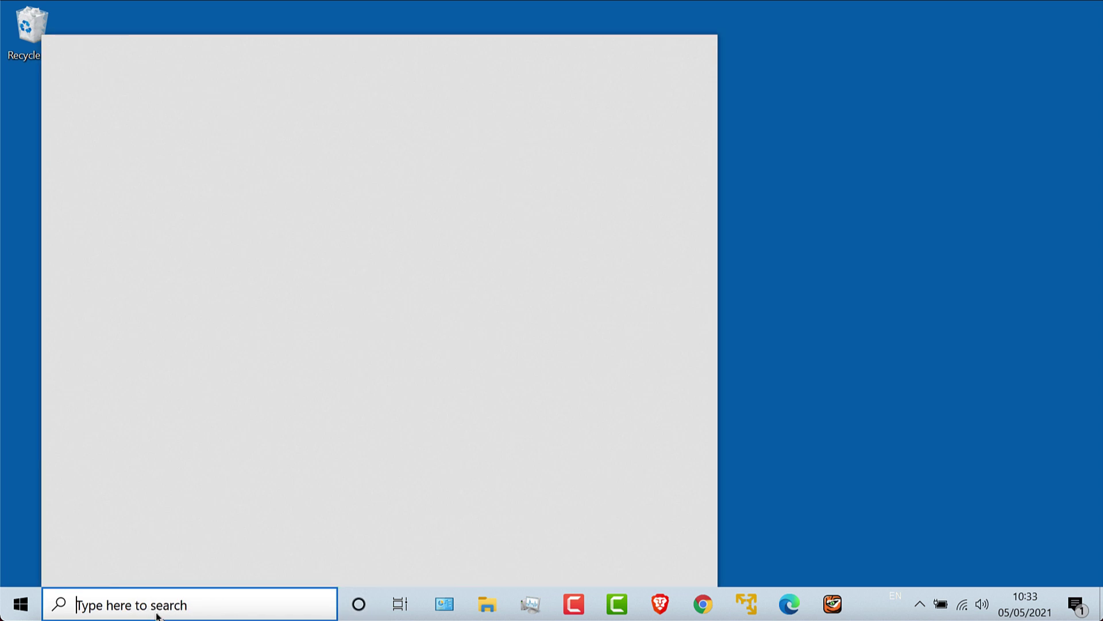
Search 'cont' for Control Panel and open the Ethernet 6 adapter via Network and Sharing Centre
{"action": "type", "text": "cont"}
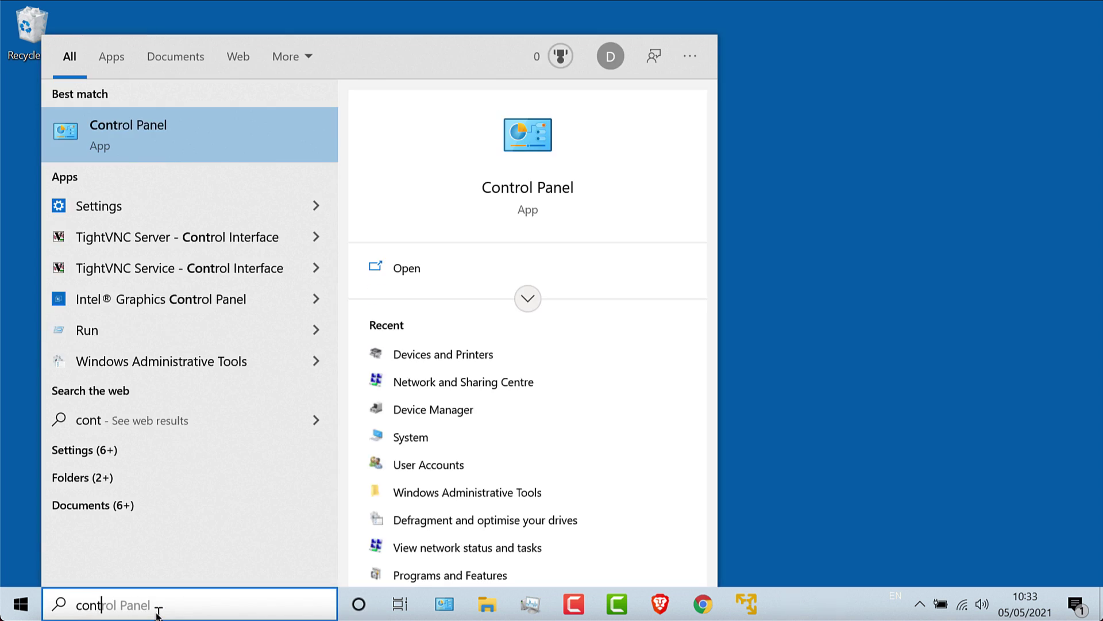
{"action": "key", "text": "Return"}
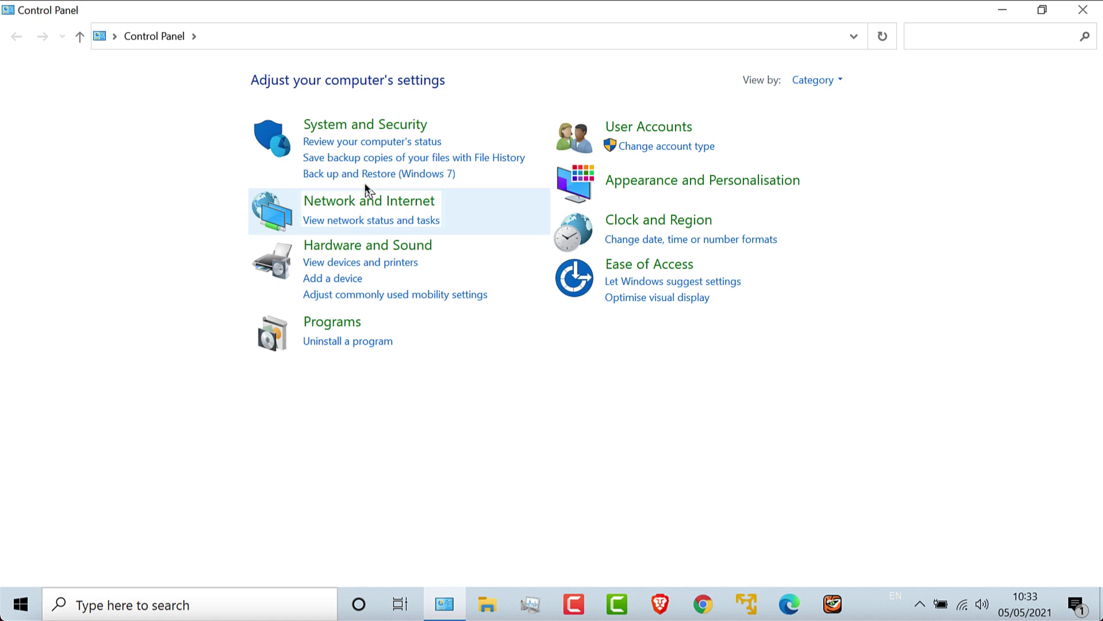
{"action": "left_click", "coordinate": [366, 200]}
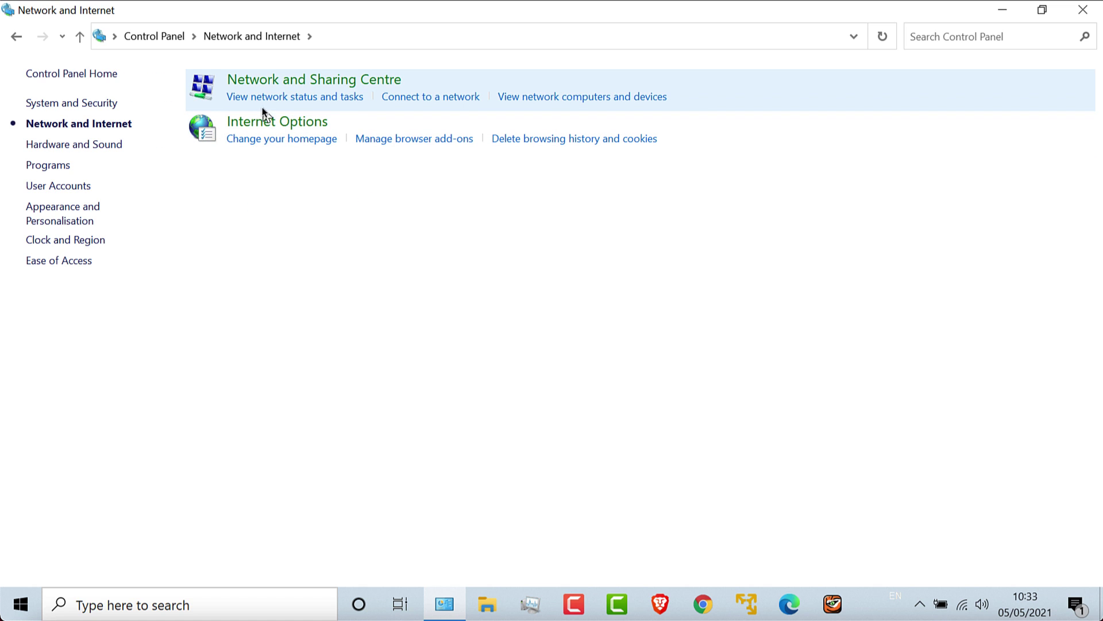
{"action": "left_click", "coordinate": [271, 78]}
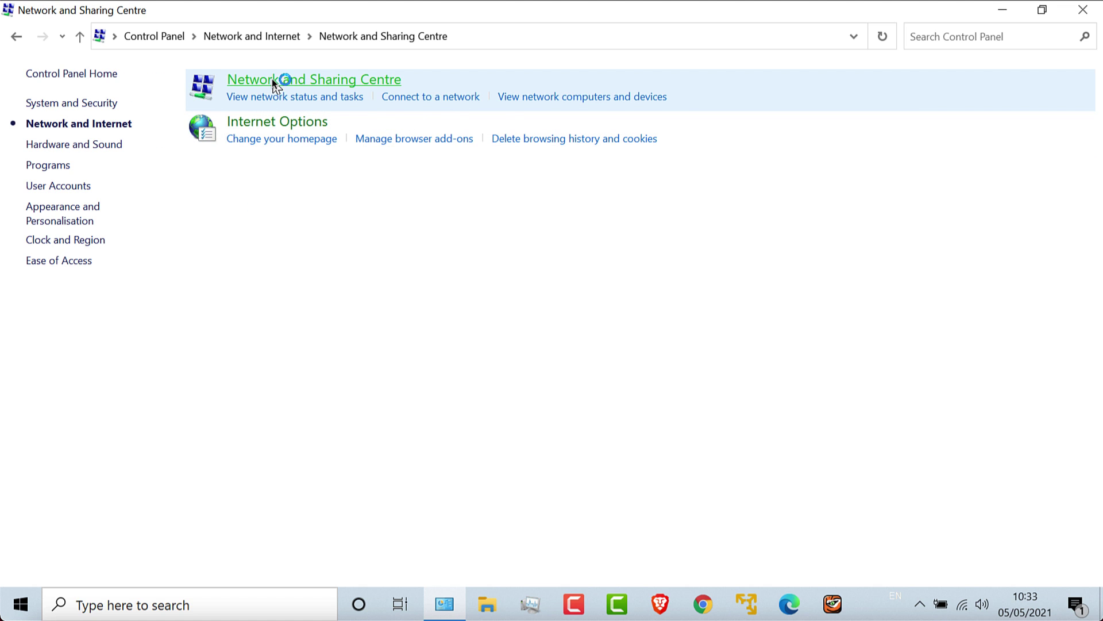
{"action": "left_click", "coordinate": [121, 102]}
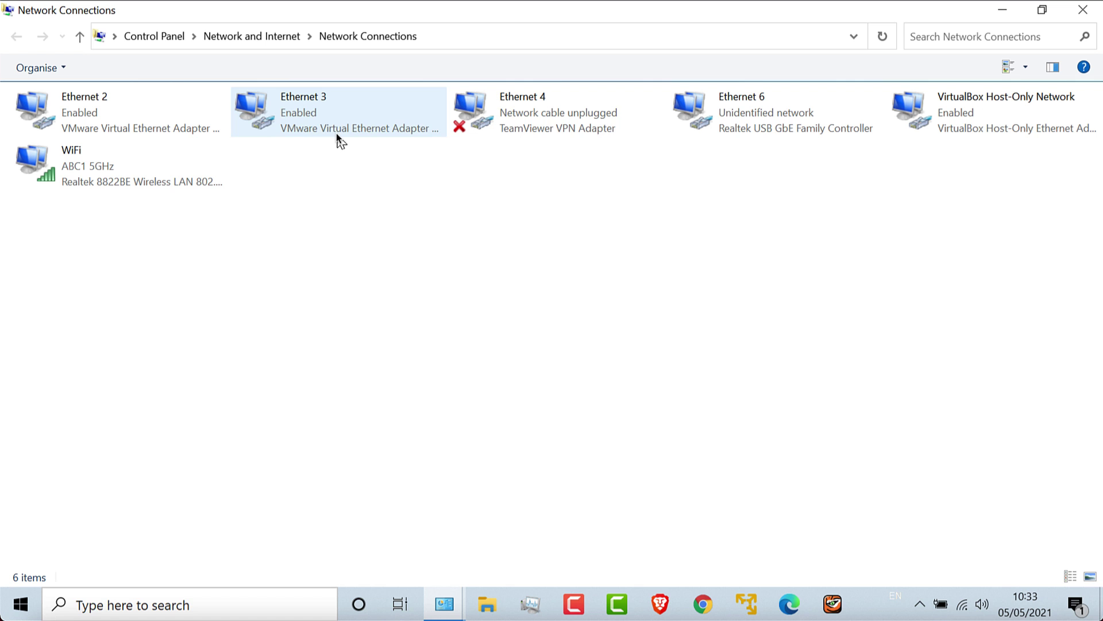
{"action": "left_click", "coordinate": [760, 111]}
{"action": "double_click", "coordinate": [760, 112]}
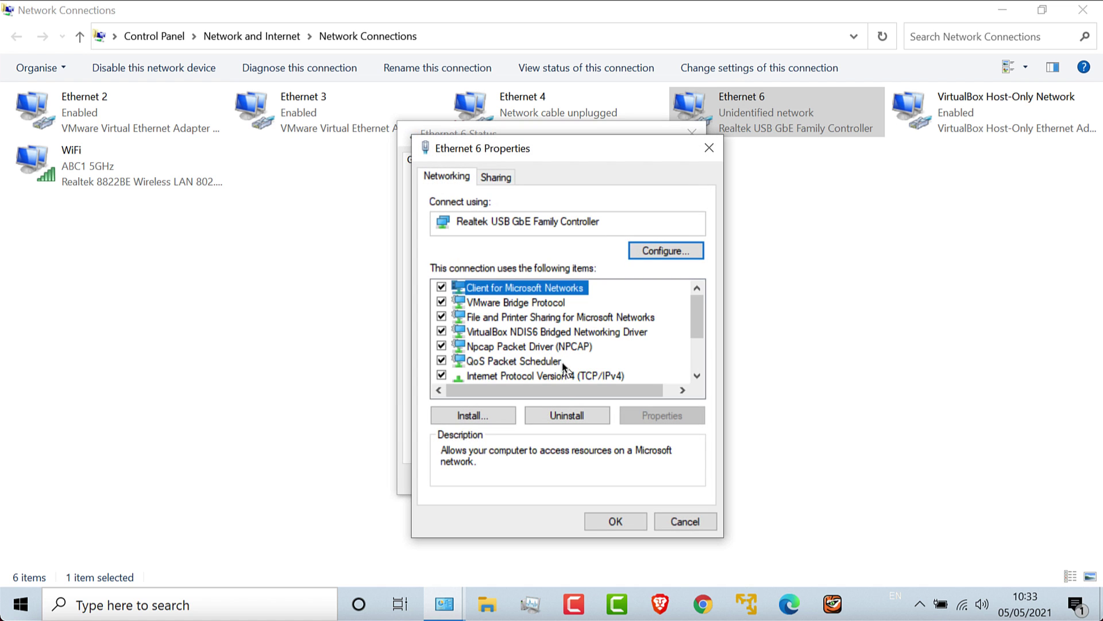
Inspect the TCP/IPv4 and TCP/IPv6 items, then begin installing a Protocol for Ethernet 6
{"action": "left_click", "coordinate": [569, 377]}
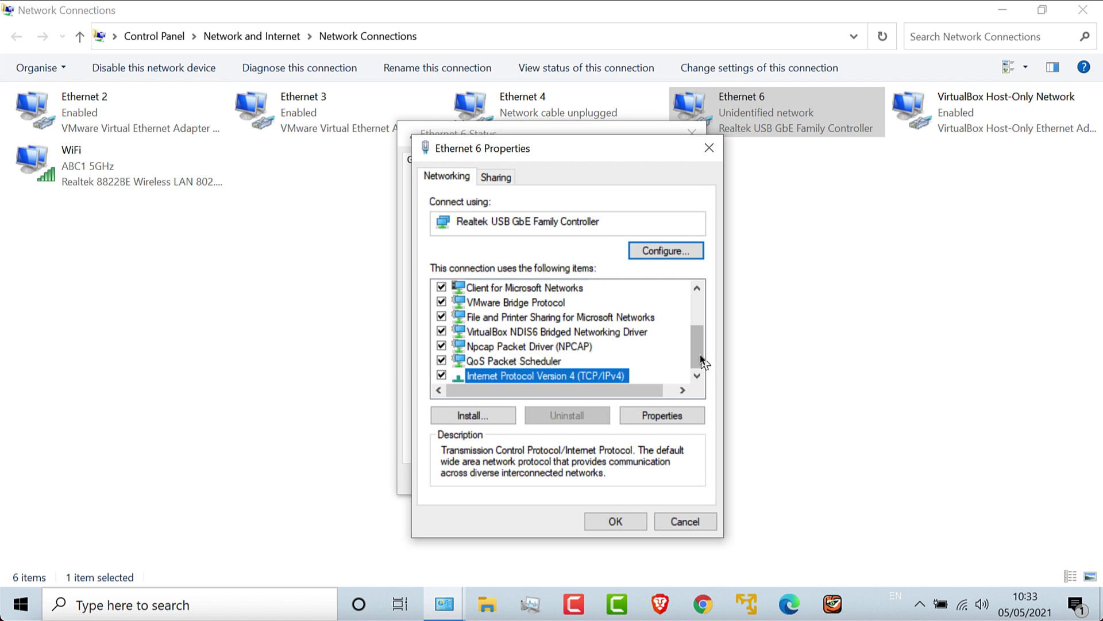
{"action": "scroll", "coordinate": [700, 357], "scroll_direction": "down", "scroll_amount": 2}
{"action": "left_click", "coordinate": [610, 347]}
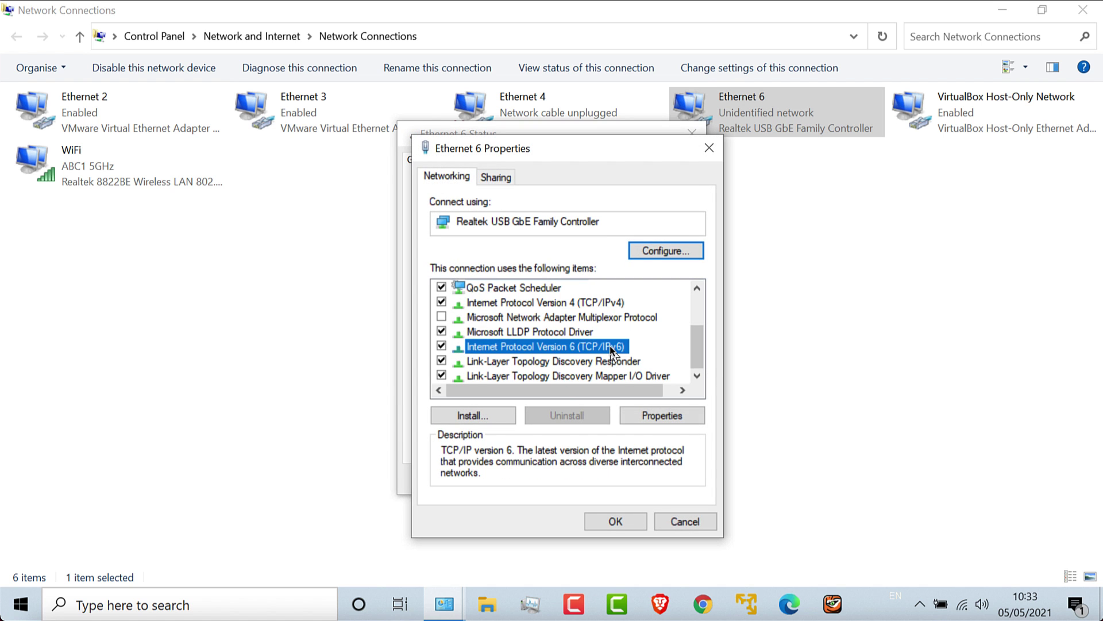
{"action": "left_click", "coordinate": [577, 304]}
{"action": "left_click", "coordinate": [488, 415]}
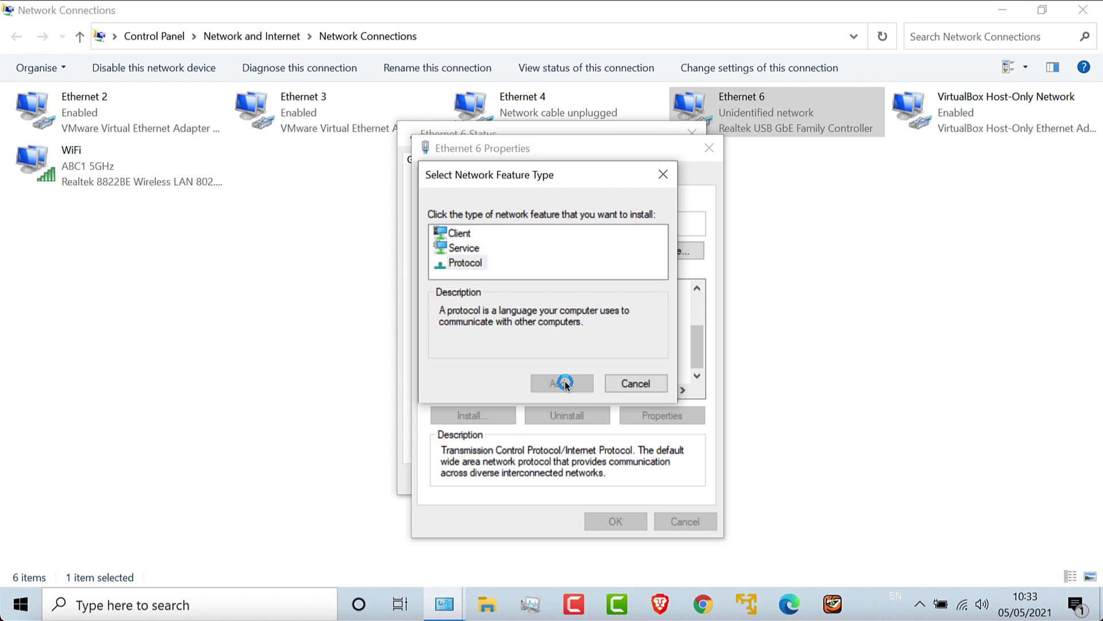
{"action": "left_click", "coordinate": [565, 381]}
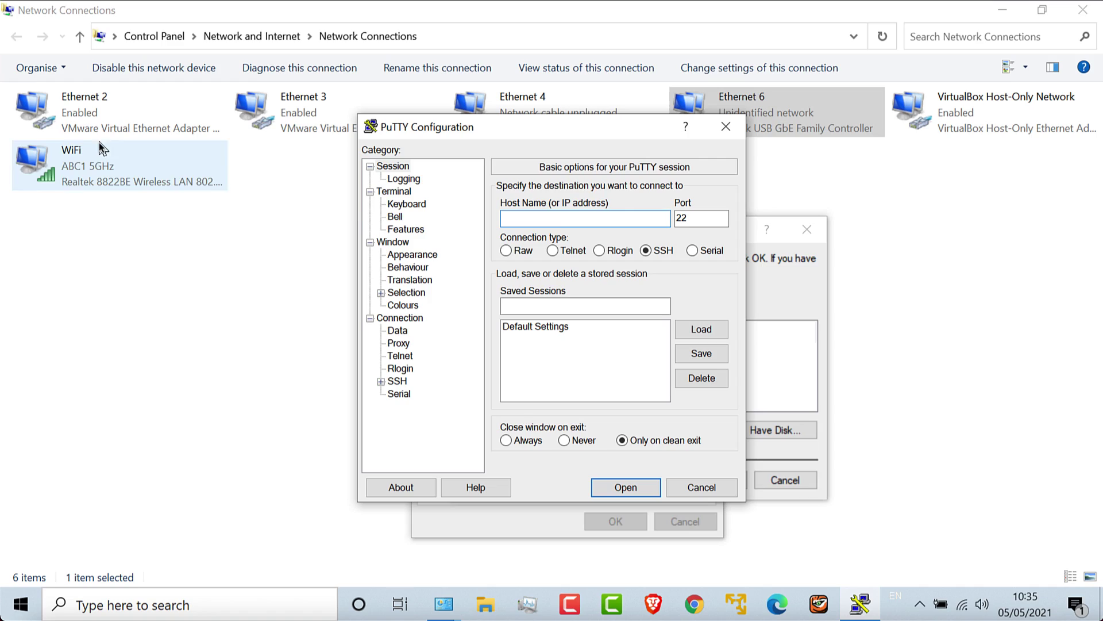
Open a PuTTY serial session to the switch on COM3
{"action": "left_click", "coordinate": [692, 250]}
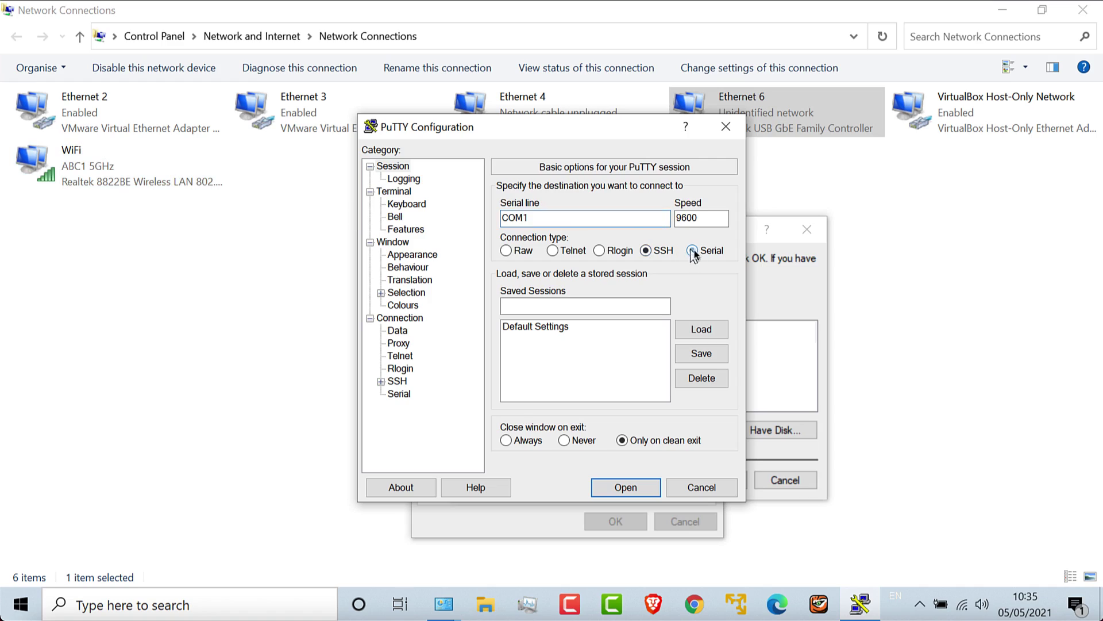
{"action": "left_click", "coordinate": [569, 220]}
{"action": "type", "text": "3"}
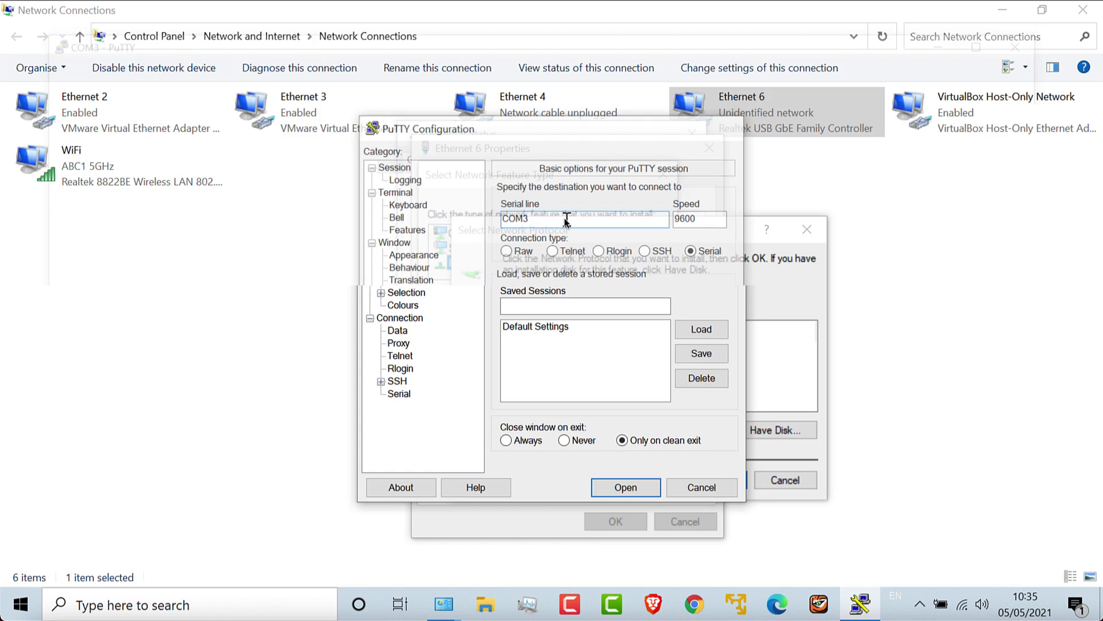
{"action": "key", "text": "Return"}
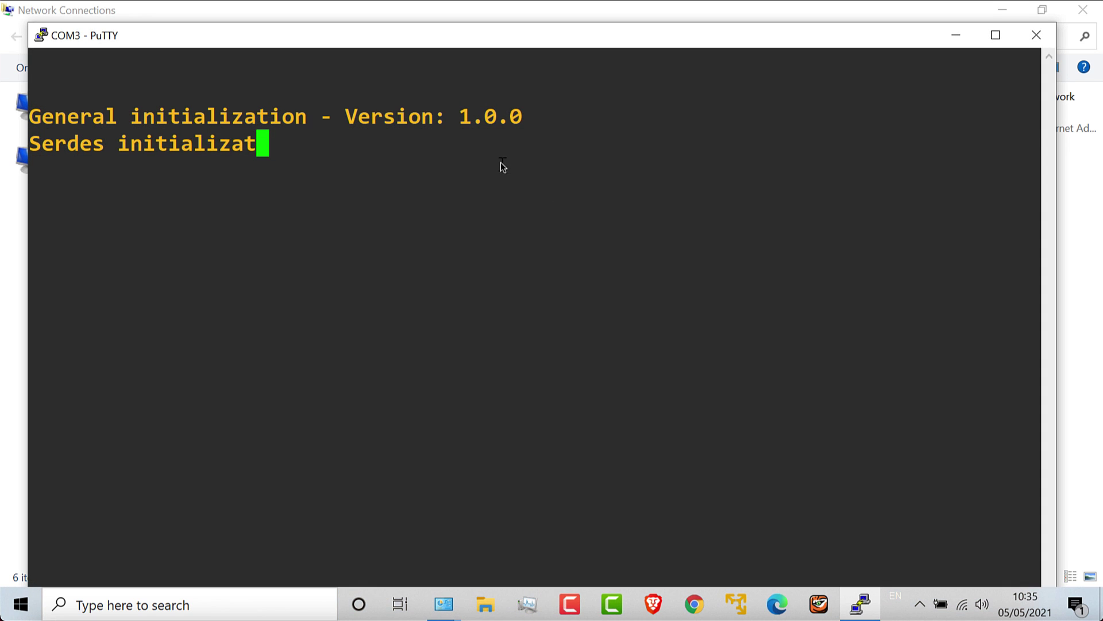
Enter privileged mode and run sh ver, highlighting the C1000 model and version 15.2(7)E3
{"action": "key", "text": "Return"}
{"action": "key", "text": "Return"}
{"action": "key", "text": "Return"}
{"action": "type", "text": "en"}
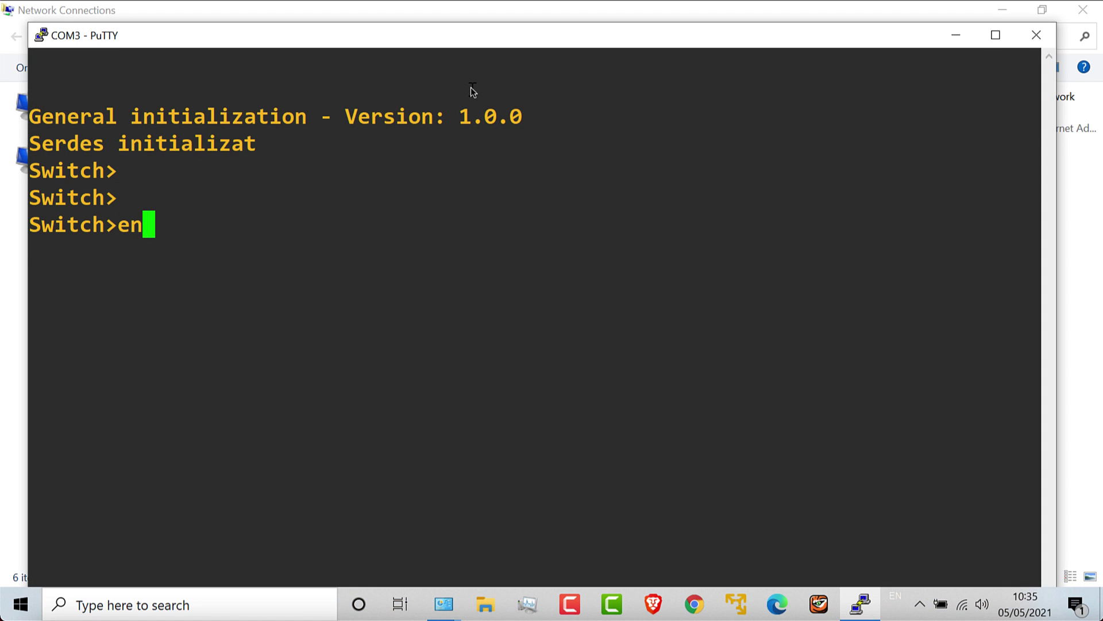
{"action": "key", "text": "Return"}
{"action": "type", "text": "sh ver"}
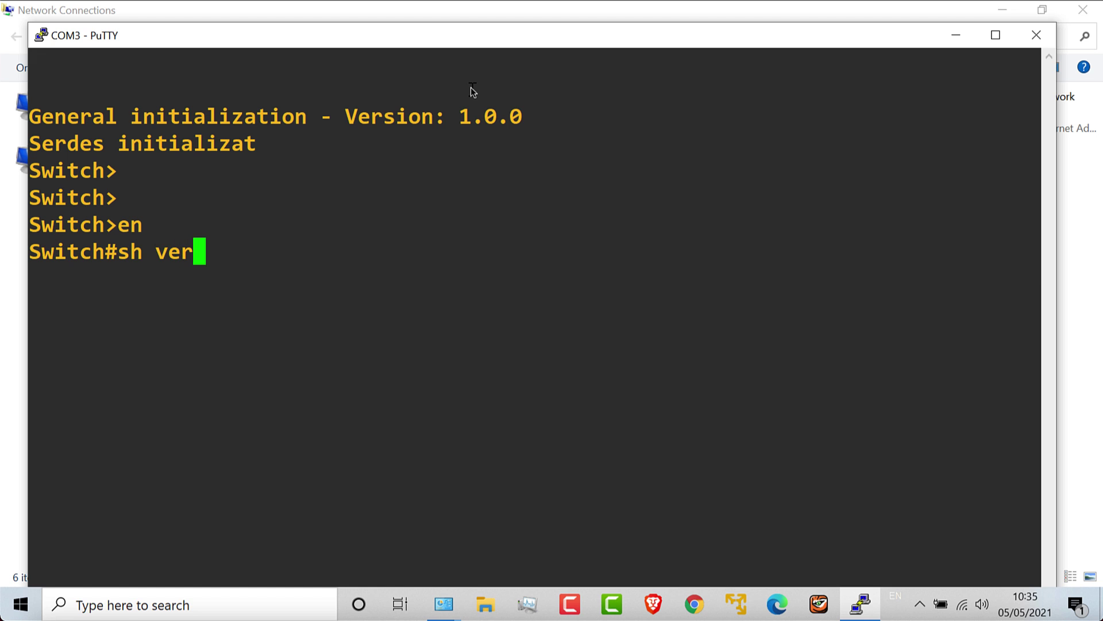
{"action": "key", "text": "Return"}
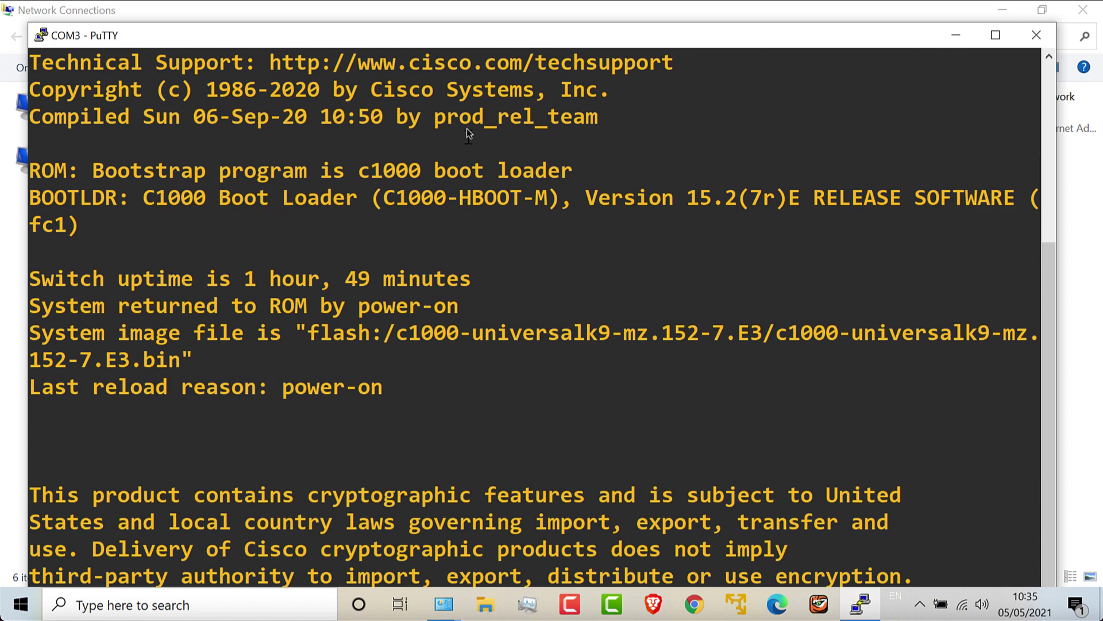
{"action": "scroll", "coordinate": [460, 207], "scroll_direction": "up", "scroll_amount": 4}
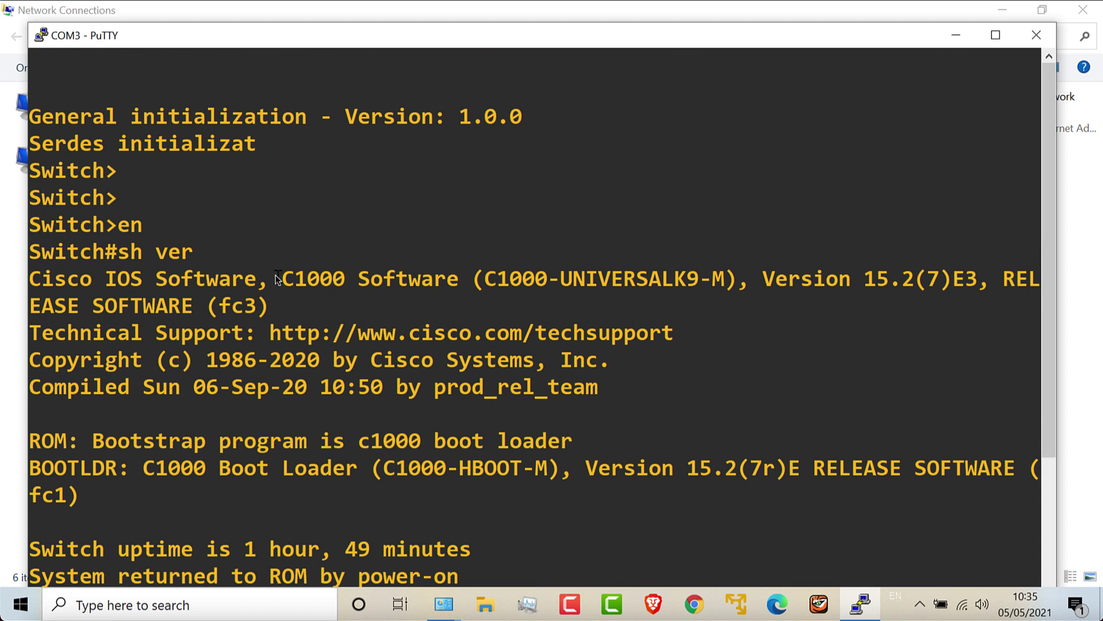
{"action": "left_click_drag", "start_coordinate": [278, 279], "coordinate": [478, 279]}
{"action": "scroll", "coordinate": [476, 276], "scroll_direction": "down", "scroll_amount": 13}
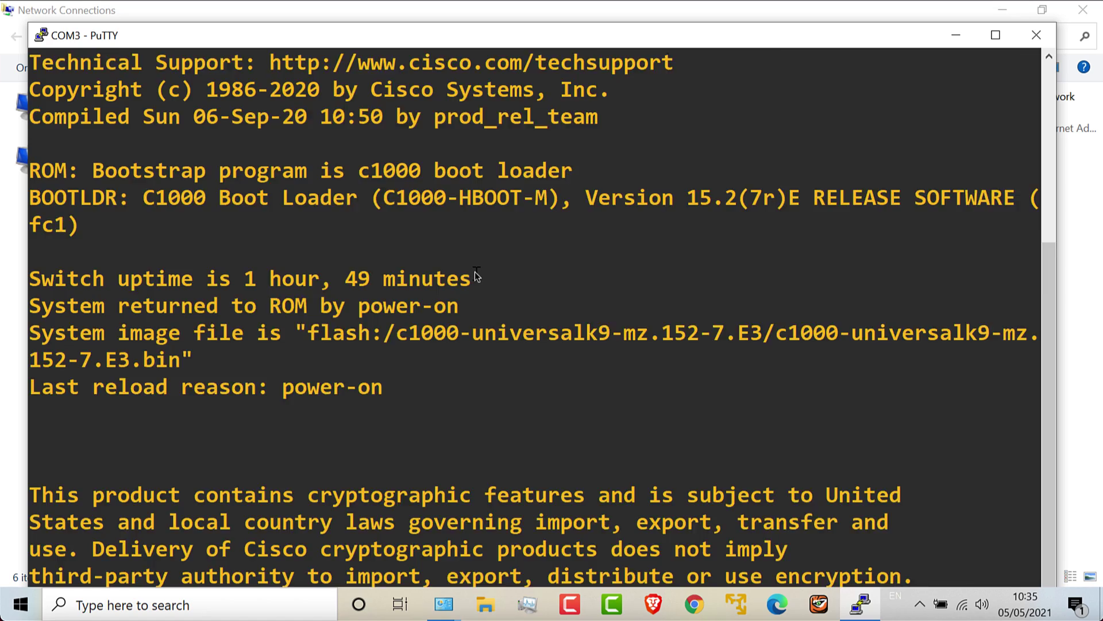
{"action": "scroll", "coordinate": [476, 275], "scroll_direction": "down", "scroll_amount": 6}
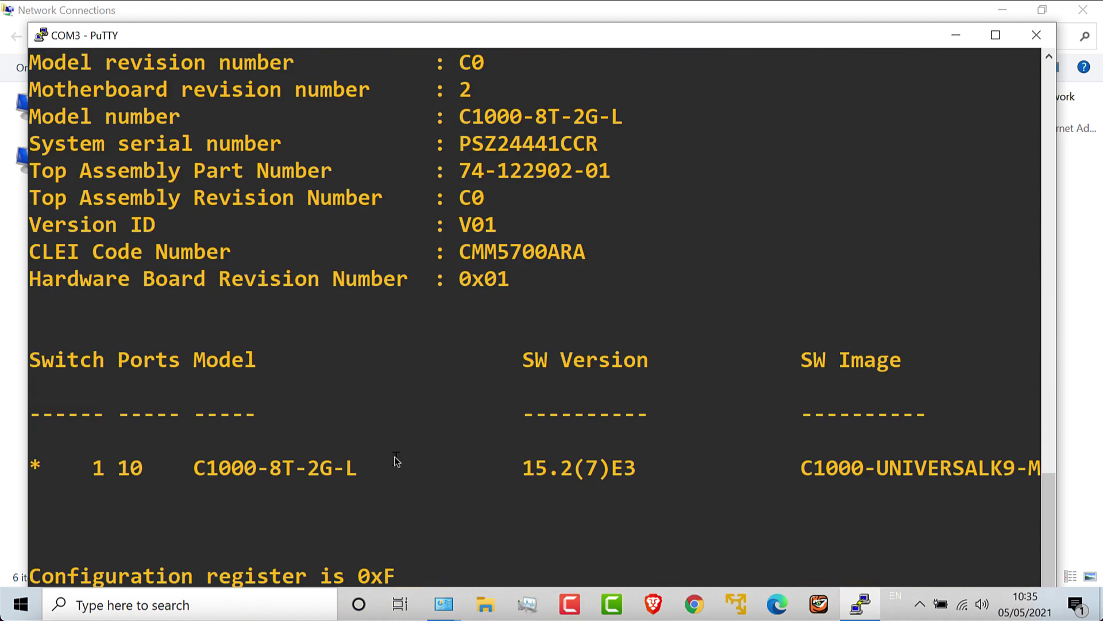
{"action": "scroll", "coordinate": [428, 424], "scroll_direction": "down", "scroll_amount": 1}
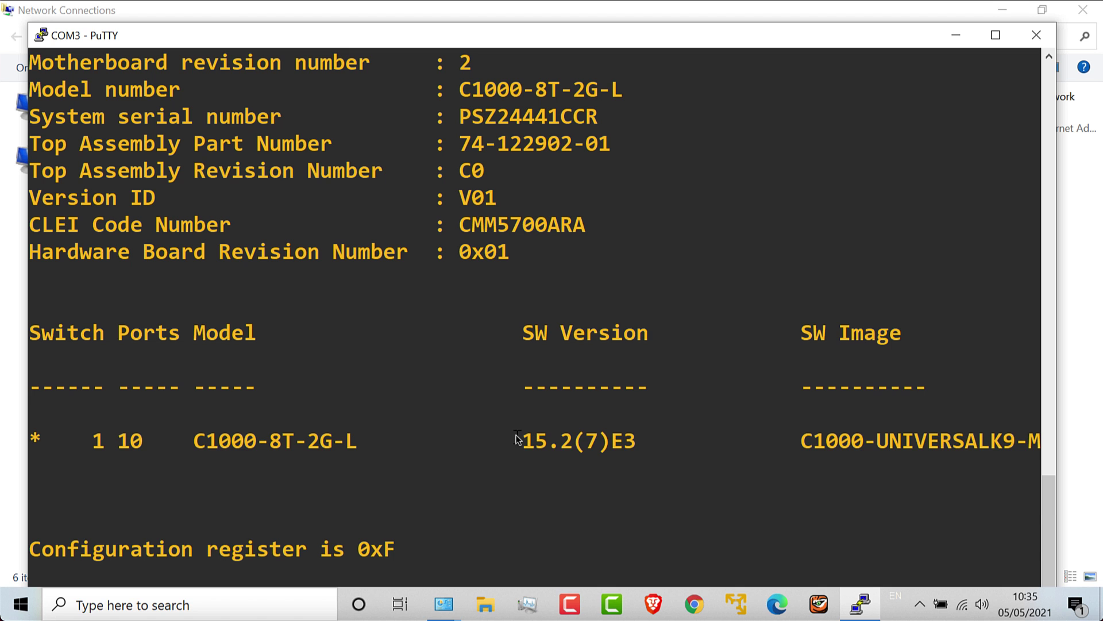
{"action": "left_click_drag", "start_coordinate": [516, 438], "coordinate": [636, 437]}
Maximize the terminal and list the switch's dynamic MAC address table
{"action": "key", "text": "Return"}
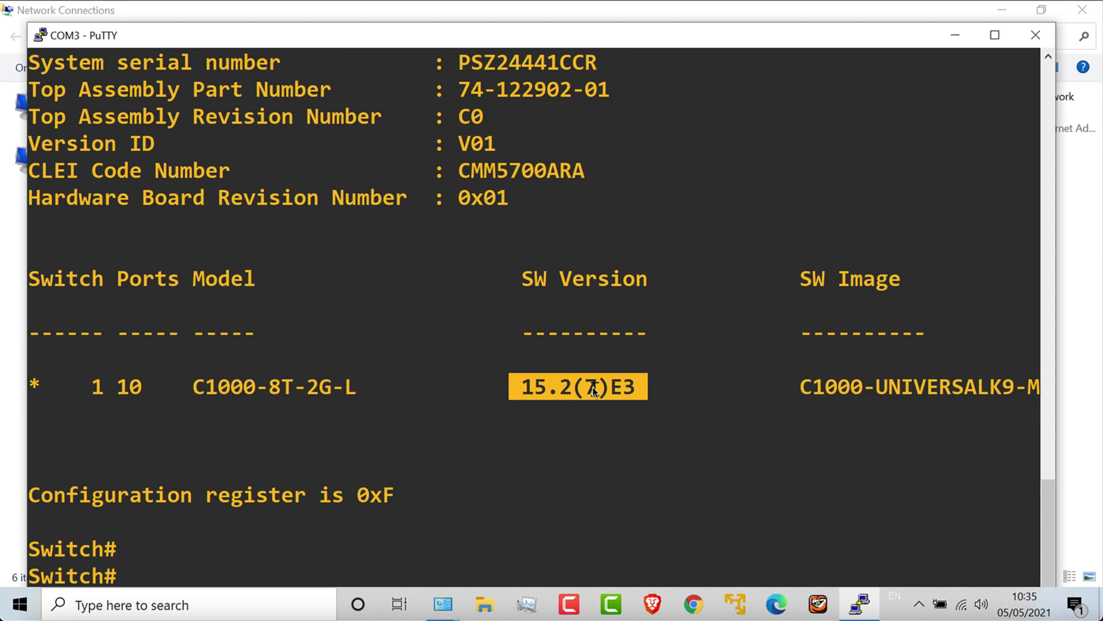
{"action": "key", "text": "super+Up"}
{"action": "key", "text": "Return"}
{"action": "key", "text": "Return"}
{"action": "key", "text": "Return"}
{"action": "type", "text": "sh mac add"}
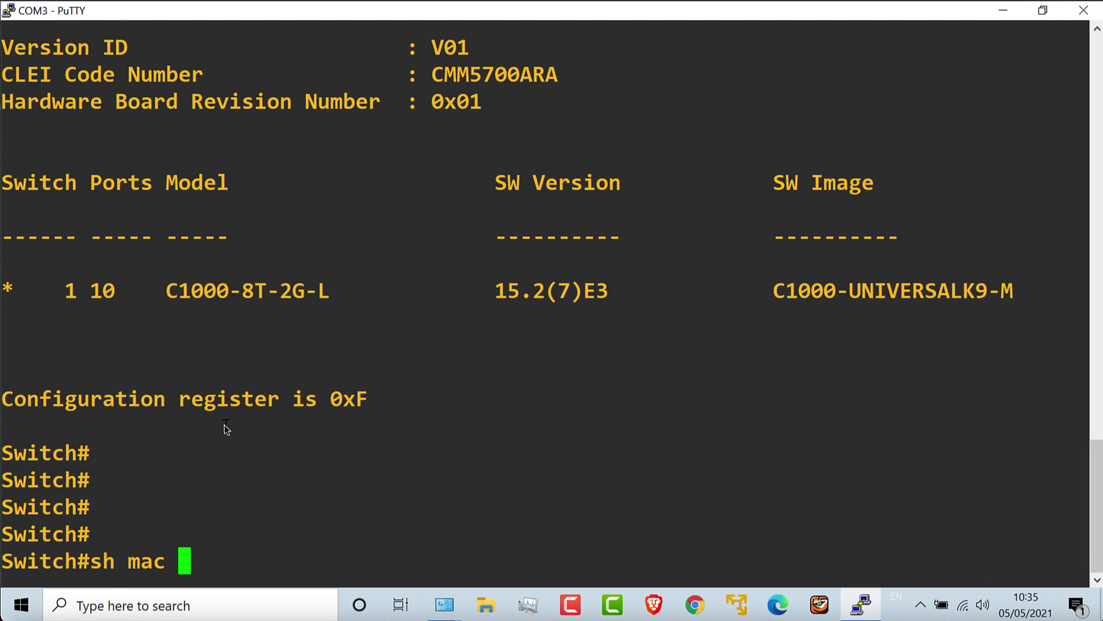
{"action": "key", "text": "Tab"}
{"action": "key", "text": "Return"}
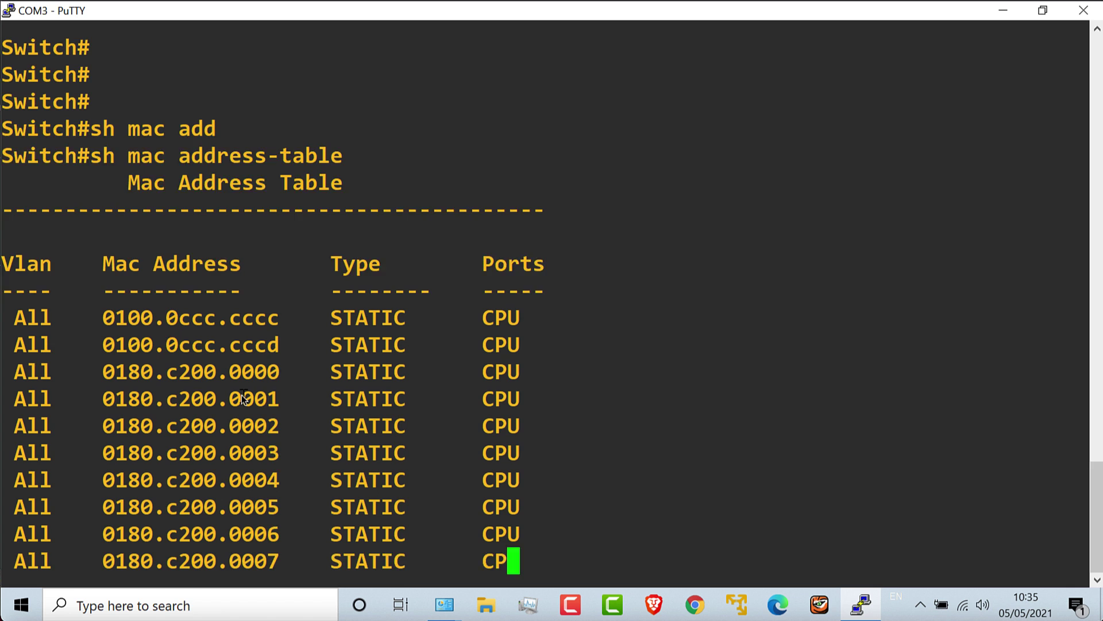
{"action": "key", "text": "q"}
{"action": "key", "text": "Up"}
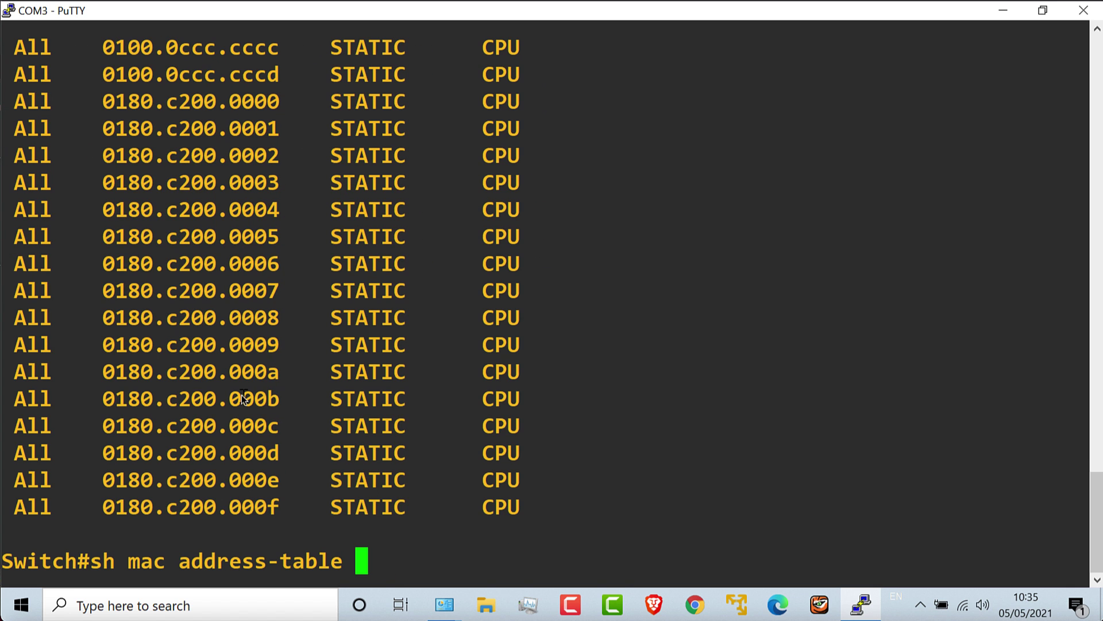
{"action": "type", "text": "dy"}
{"action": "key", "text": "Tab"}
{"action": "key", "text": "Return"}
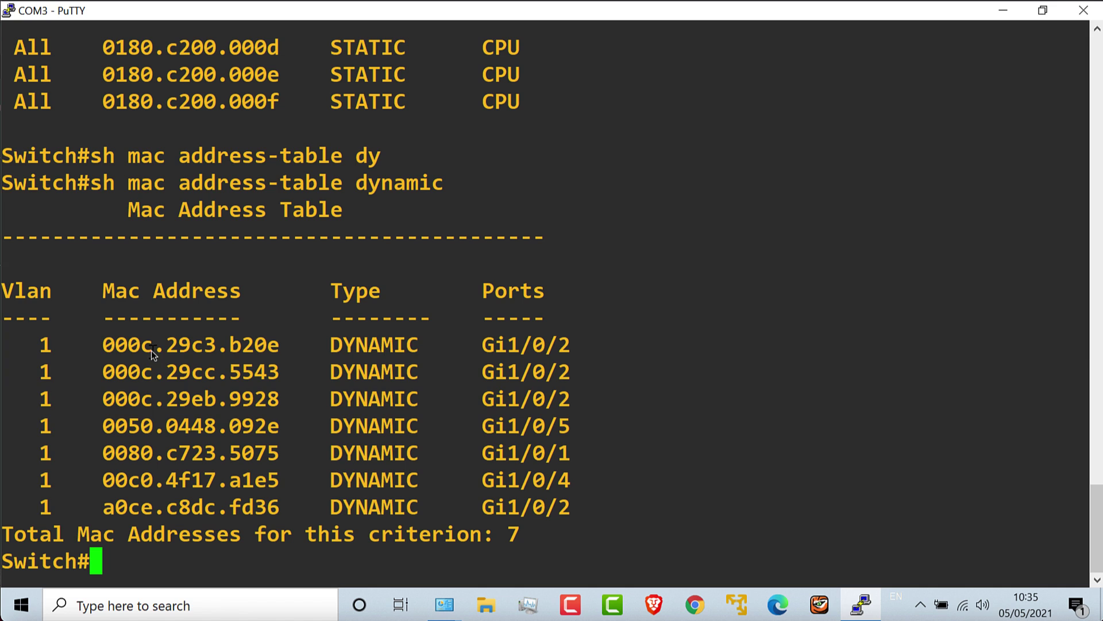
Highlight the MAC entries on port Gi1/0/2 and the fifth and sixth rows
{"action": "left_click_drag", "start_coordinate": [103, 345], "coordinate": [622, 399]}
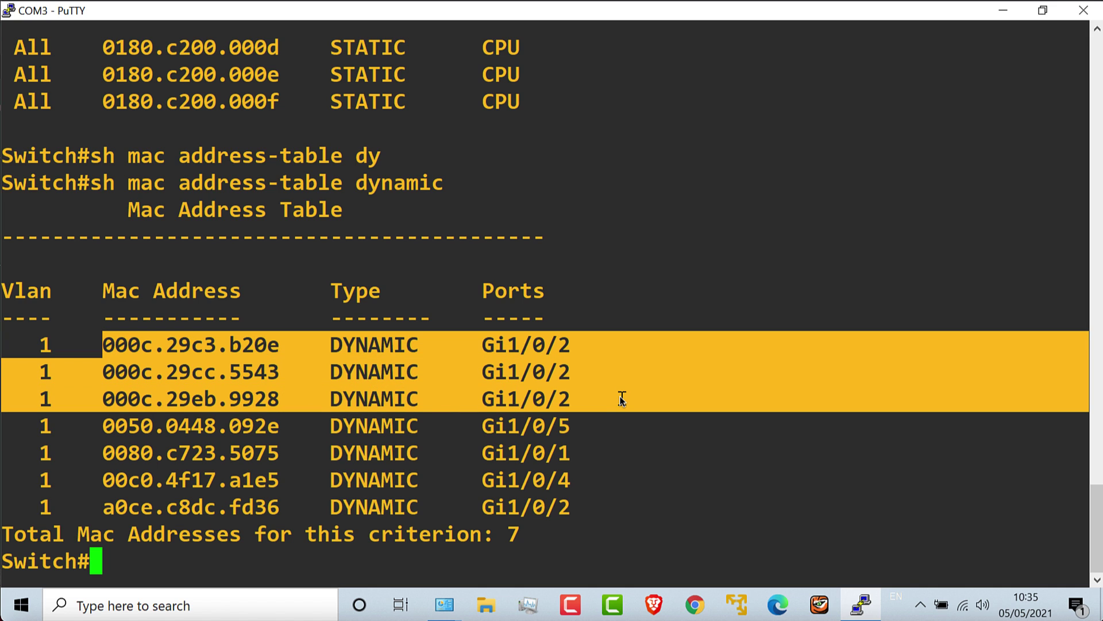
{"action": "left_click", "coordinate": [601, 384]}
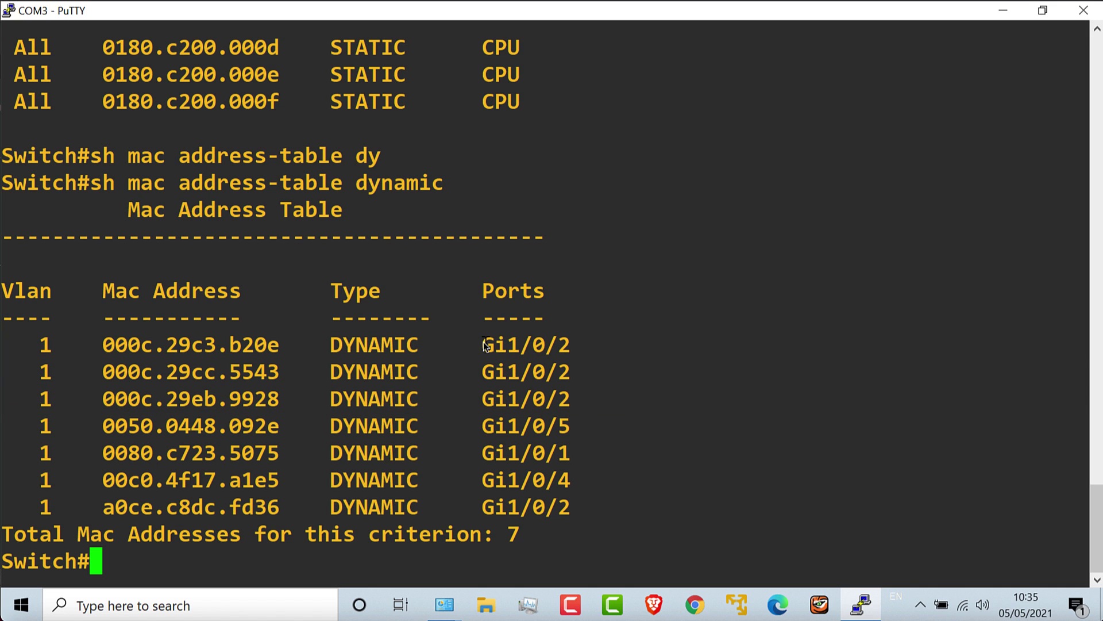
{"action": "left_click_drag", "start_coordinate": [483, 344], "coordinate": [582, 345]}
{"action": "left_click_drag", "start_coordinate": [578, 506], "coordinate": [448, 505]}
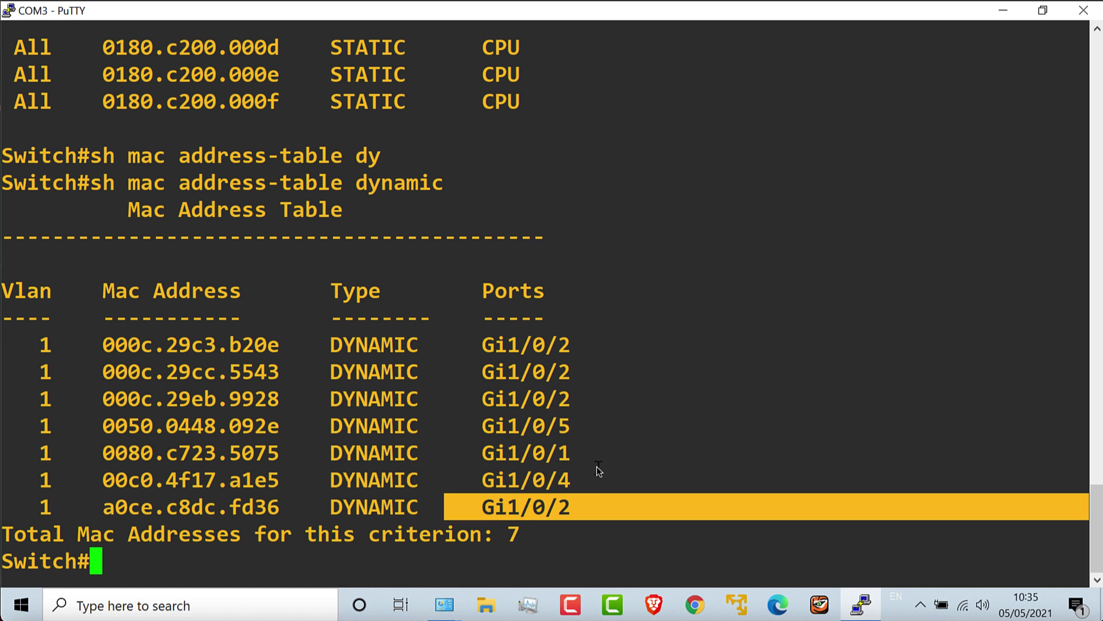
{"action": "left_click_drag", "start_coordinate": [596, 467], "coordinate": [23, 417]}
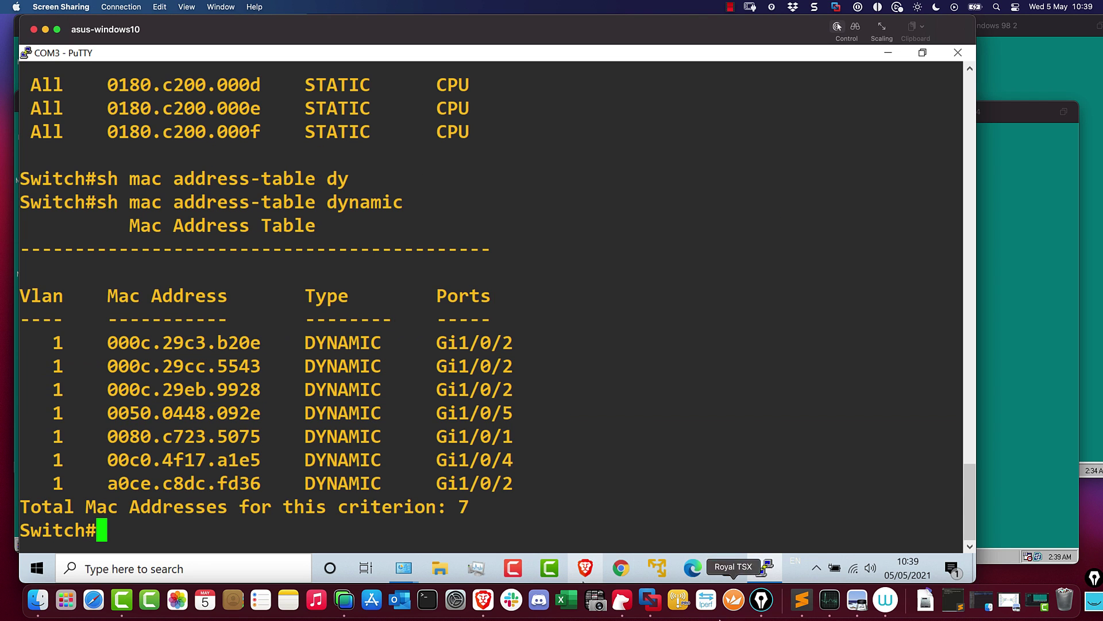
In the Windows 98 3 VM, cancel the protocol dialogs and select IPX/SPX-compatible Protocol
{"action": "right_click", "coordinate": [656, 603]}
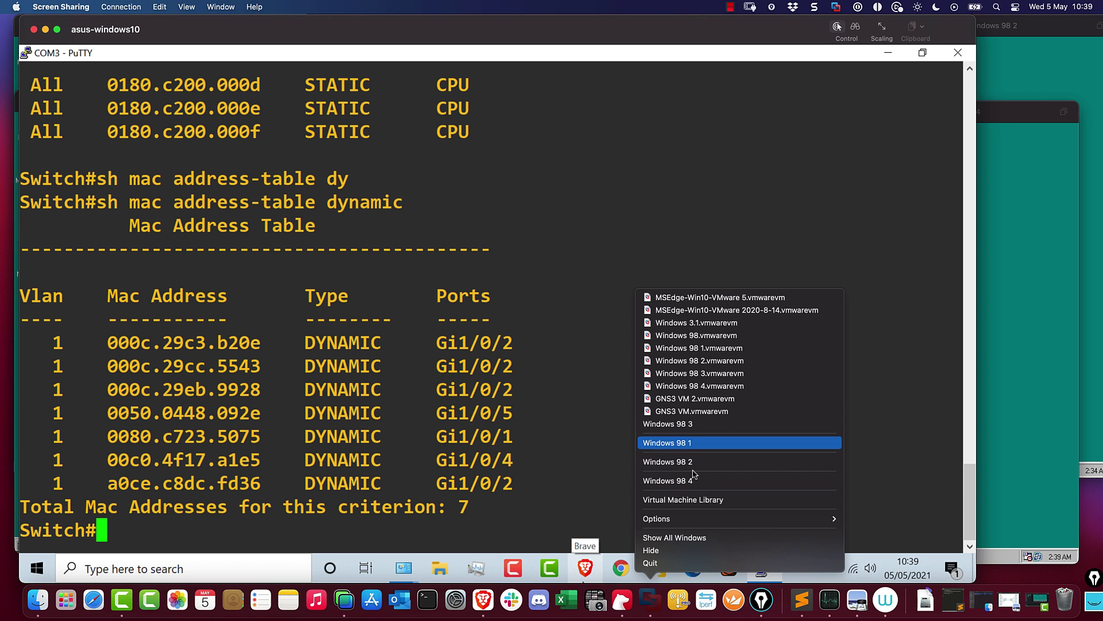
{"action": "left_click", "coordinate": [679, 424]}
{"action": "left_click_drag", "start_coordinate": [375, 105], "coordinate": [666, 88]}
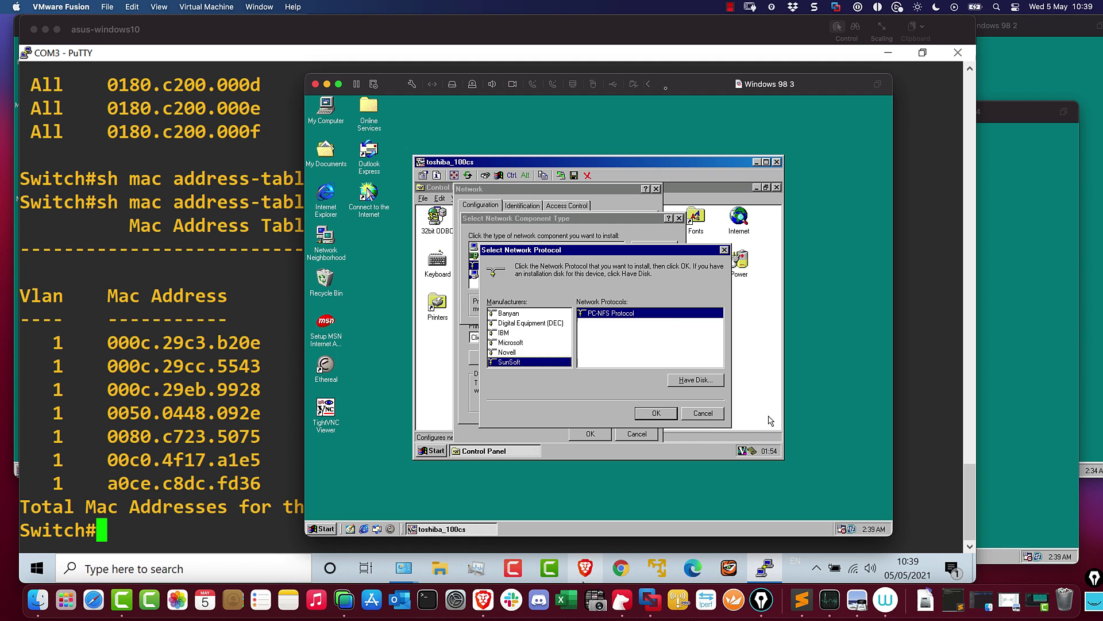
{"action": "left_click", "coordinate": [704, 414]}
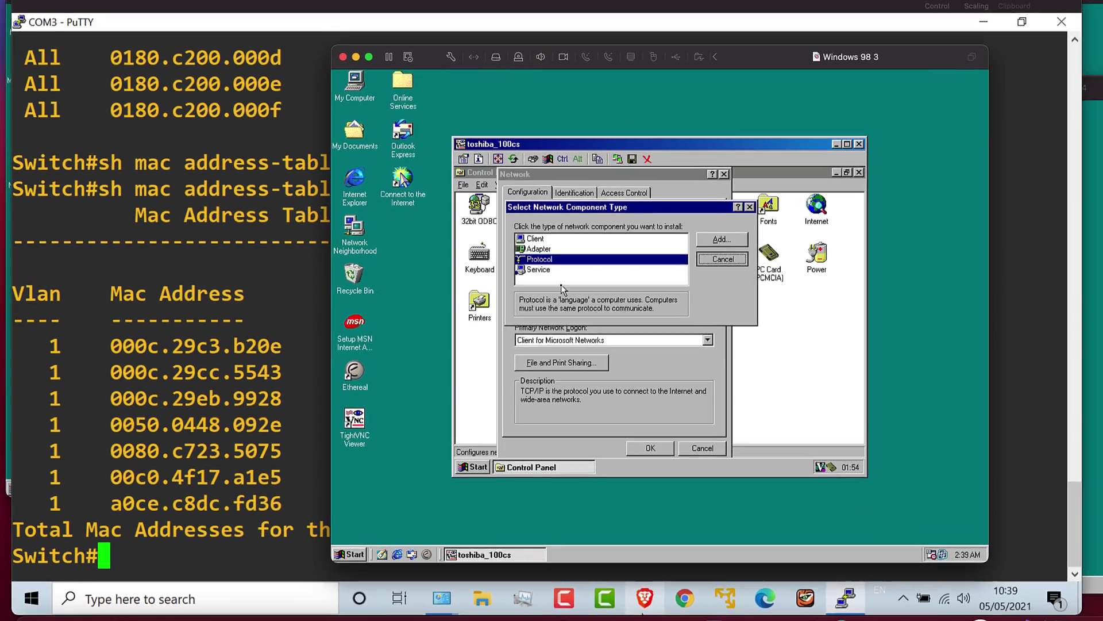
{"action": "left_click", "coordinate": [643, 266]}
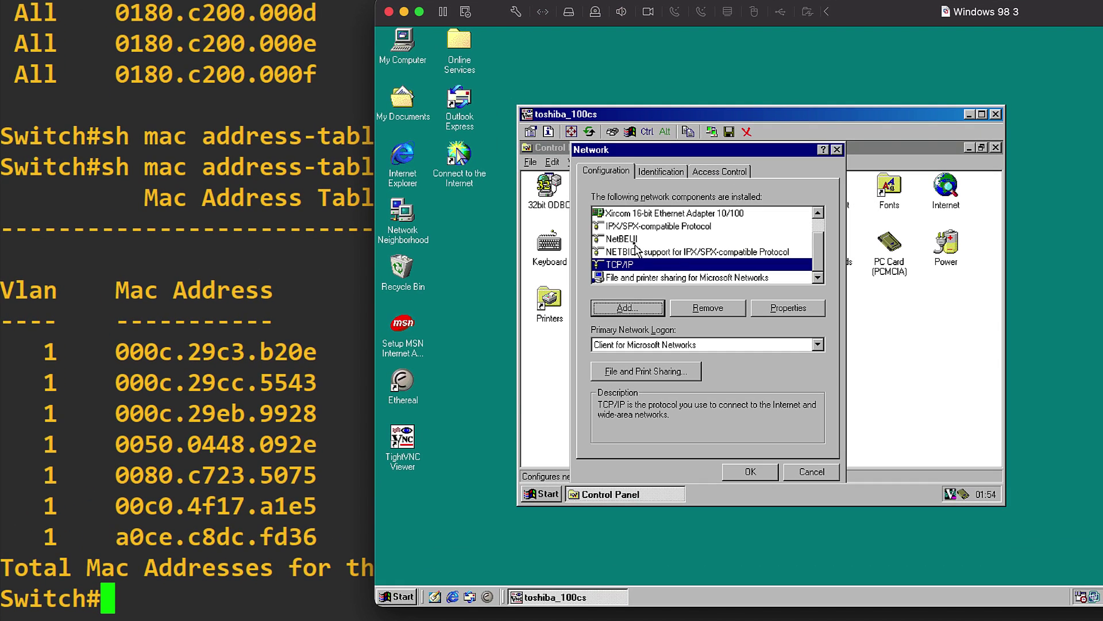
{"action": "left_click", "coordinate": [642, 240]}
{"action": "left_click", "coordinate": [648, 227]}
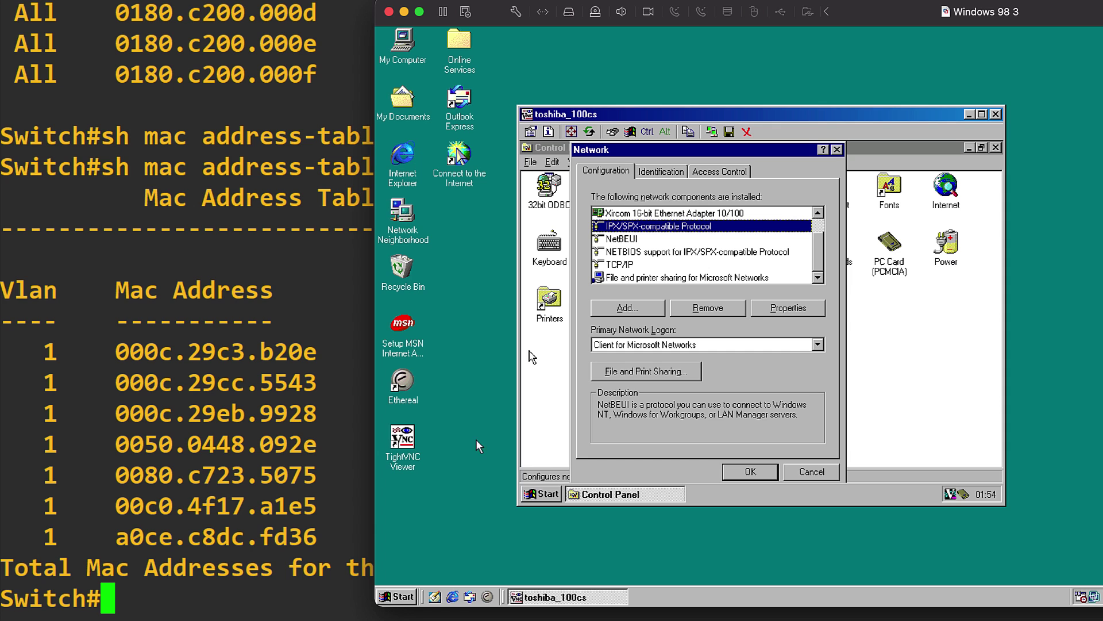
Run ipconfig /all in an MS-DOS Prompt, showing adapter 00-0C-29-C3-B2-0E at 10.1.3.33
{"action": "left_click", "coordinate": [394, 600]}
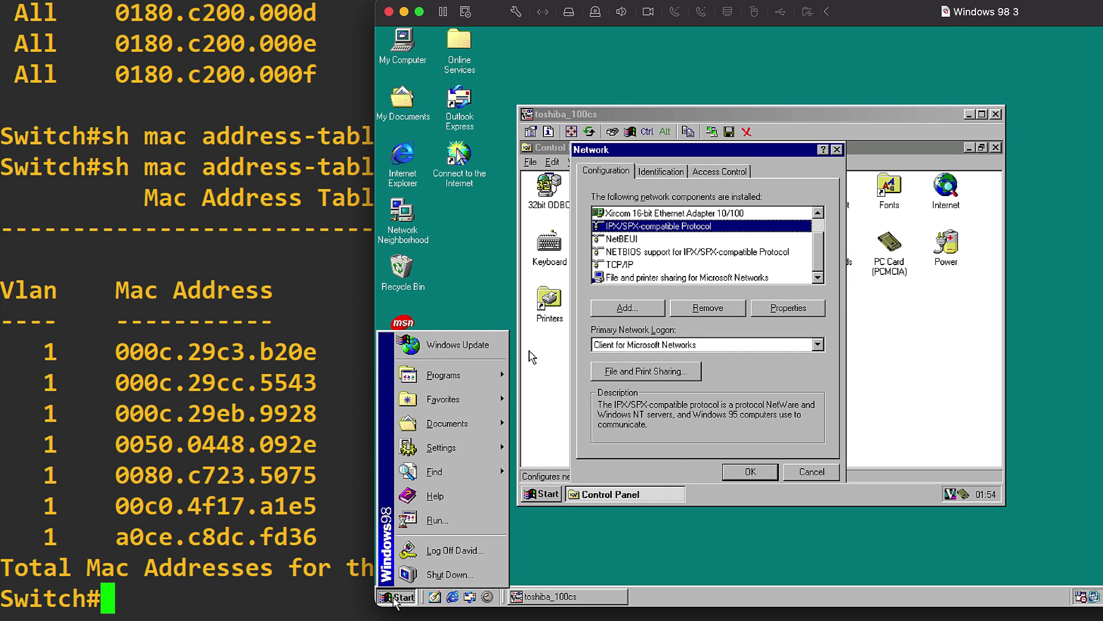
{"action": "left_click", "coordinate": [427, 517]}
{"action": "key", "text": "Return"}
{"action": "type", "text": "ipconf"}
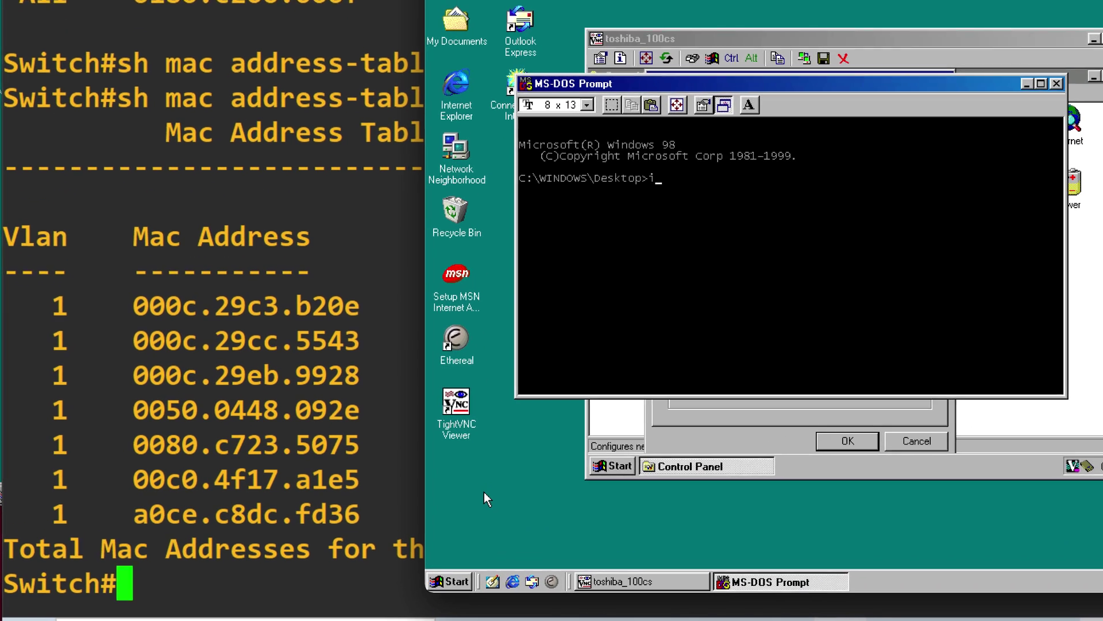
{"action": "type", "text": "ig /all"}
{"action": "key", "text": "Return"}
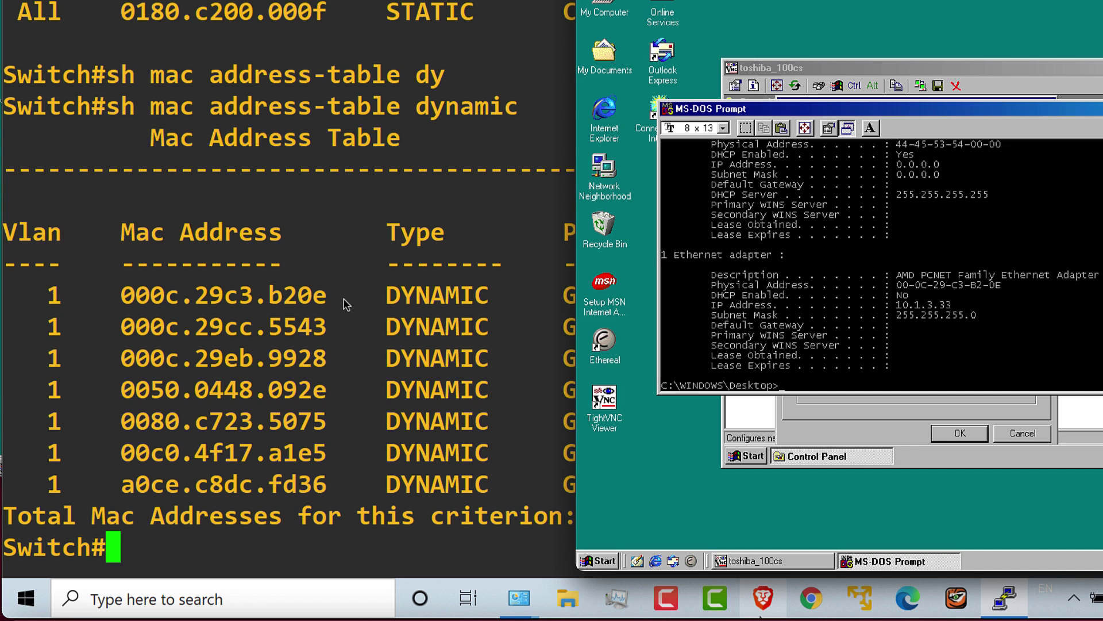
Connect TightVNC Viewer to the win98gateway desktop at 10.1.3.1
{"action": "double_click", "coordinate": [613, 403]}
{"action": "left_click", "coordinate": [947, 233]}
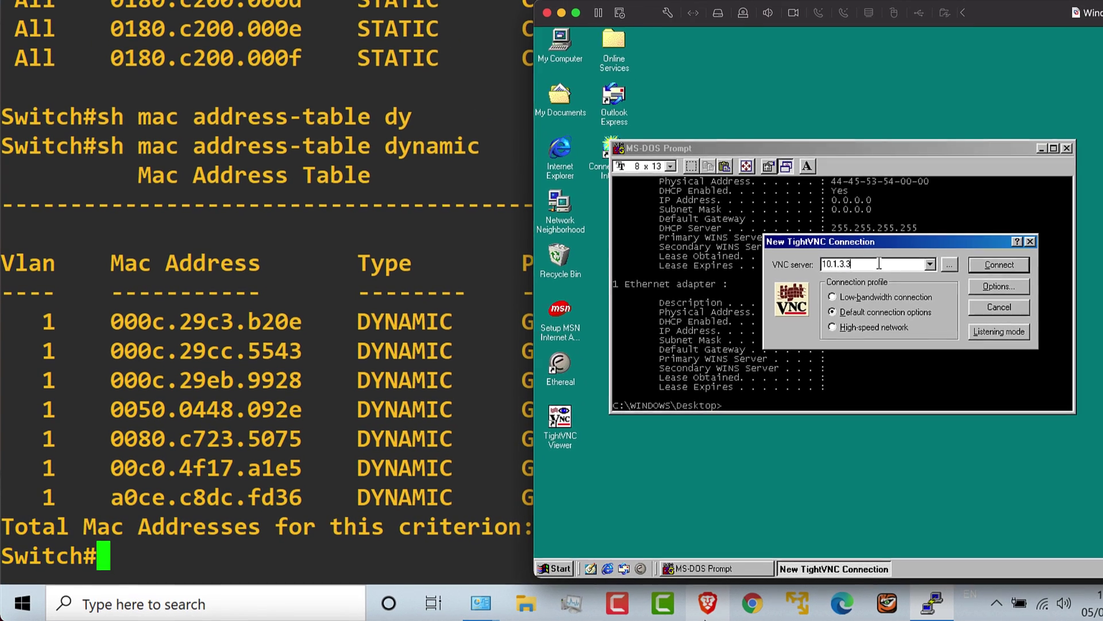
{"action": "key", "text": "BackSpace"}
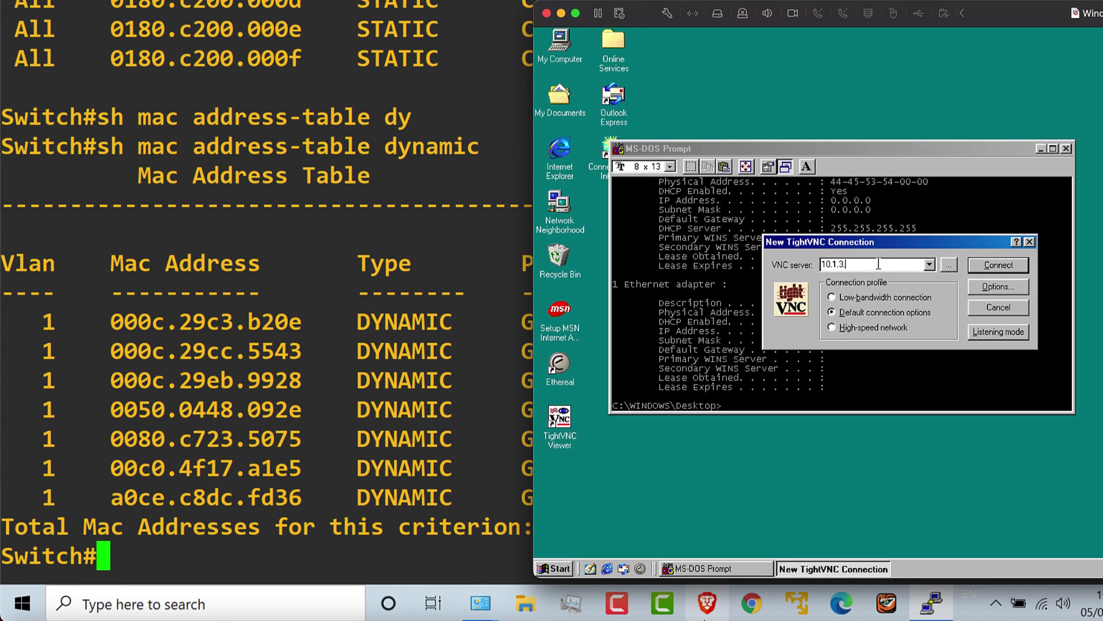
{"action": "type", "text": "1"}
{"action": "key", "text": "Return"}
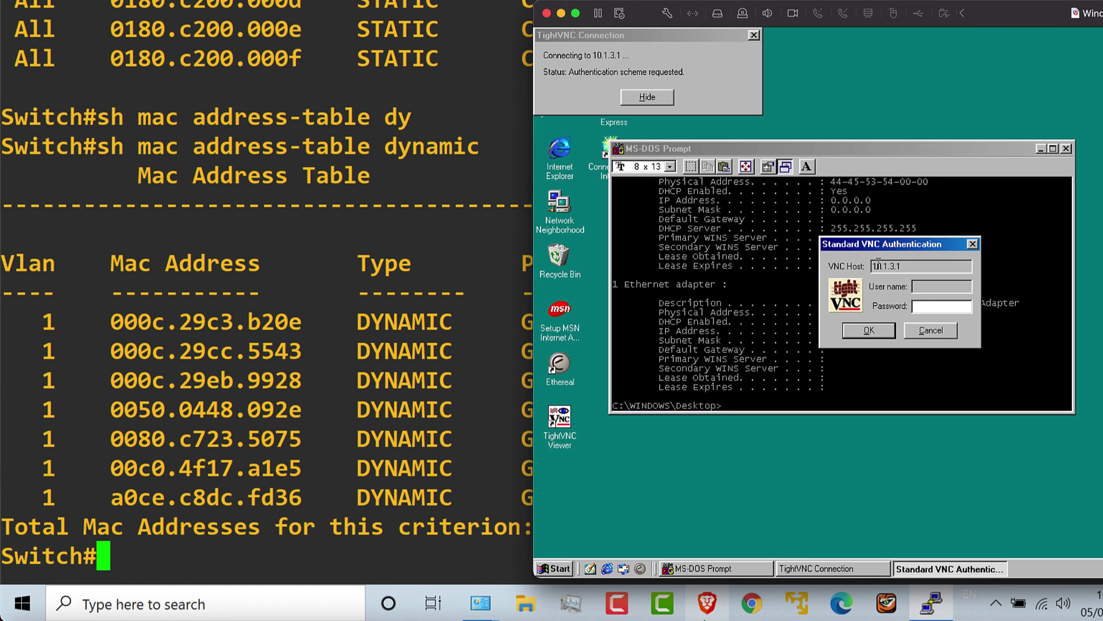
{"action": "key", "text": "Return"}
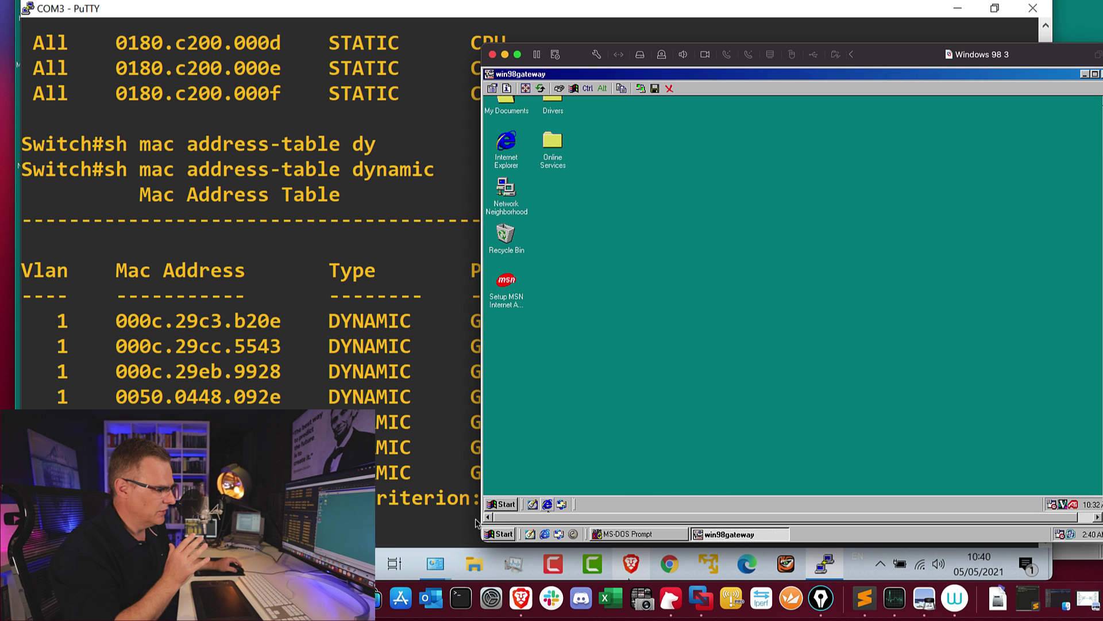
Open the remote machine's Control Panel and select the System item
{"action": "left_click", "coordinate": [500, 504]}
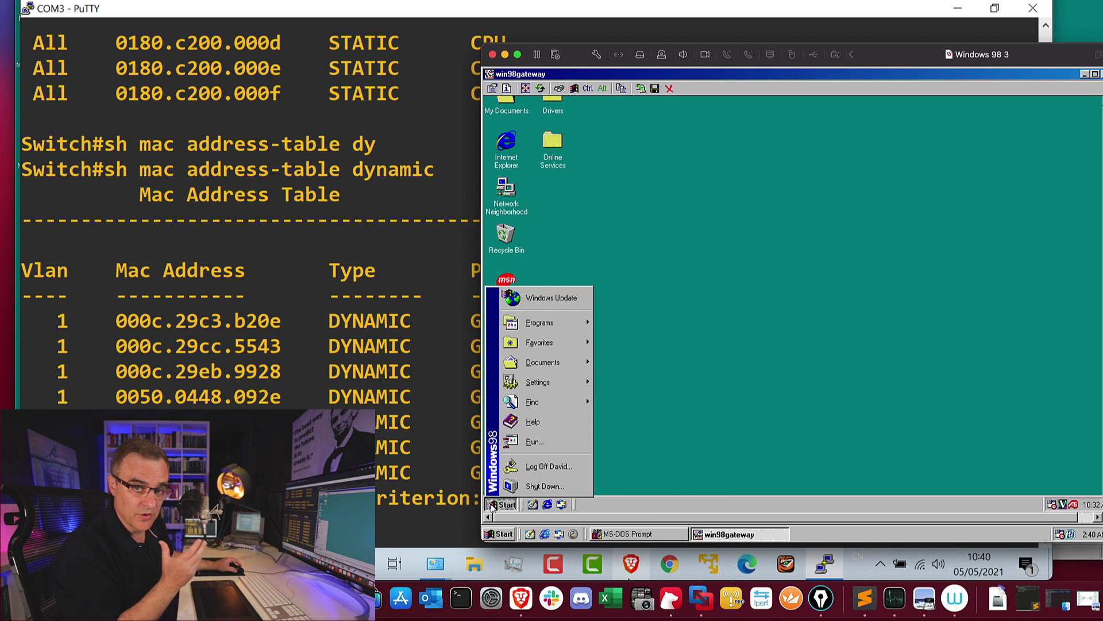
{"action": "mouse_move", "coordinate": [578, 384]}
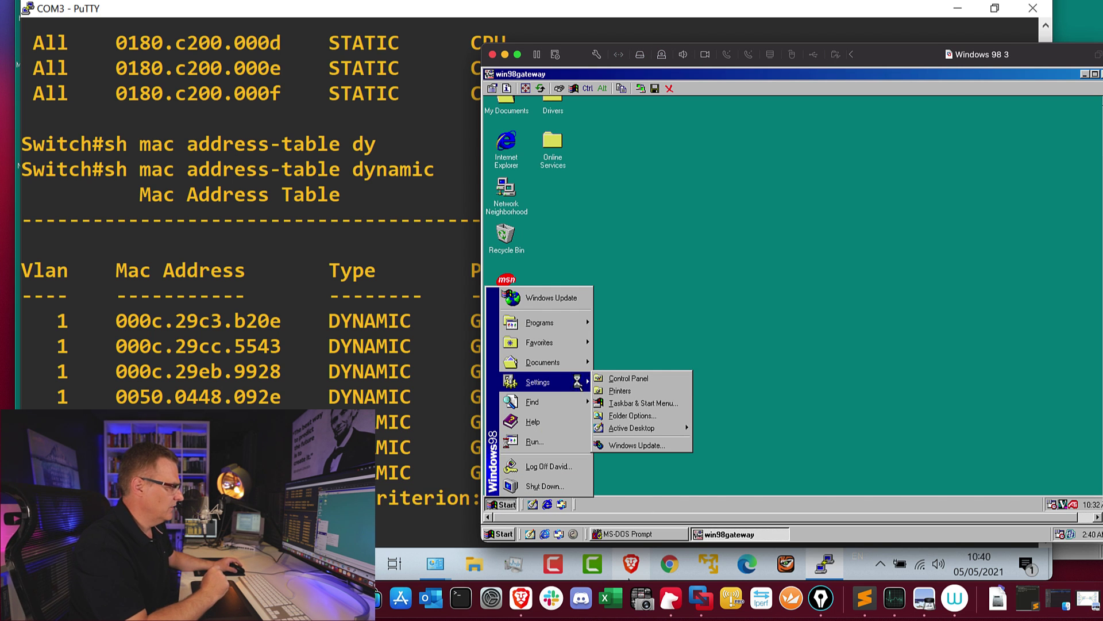
{"action": "left_click", "coordinate": [644, 382]}
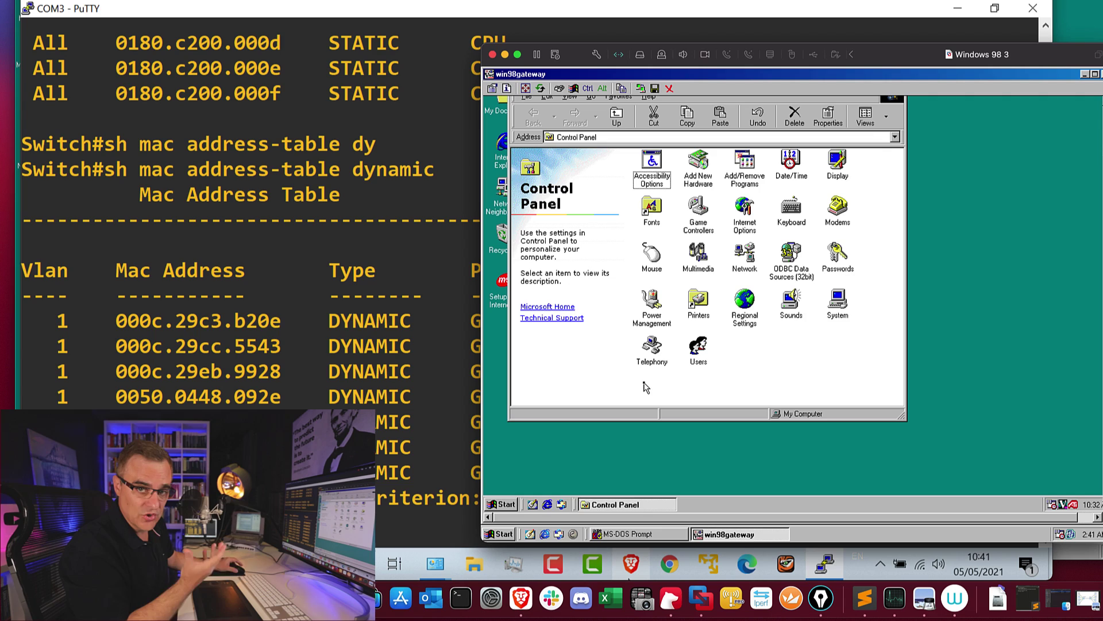
{"action": "left_click", "coordinate": [827, 299]}
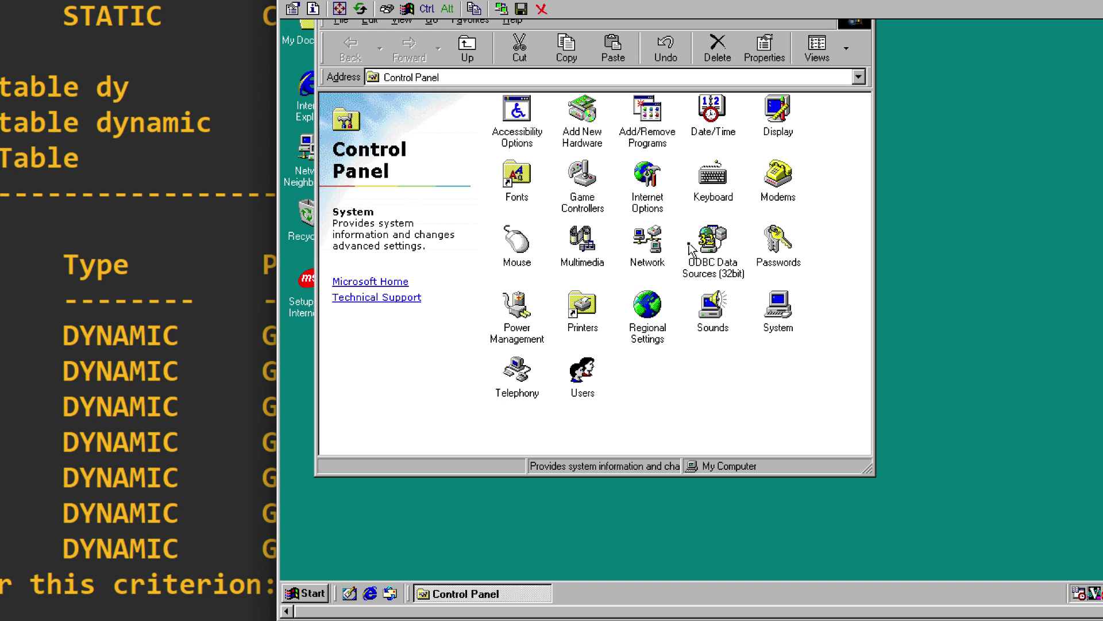
{"action": "left_click", "coordinate": [310, 593]}
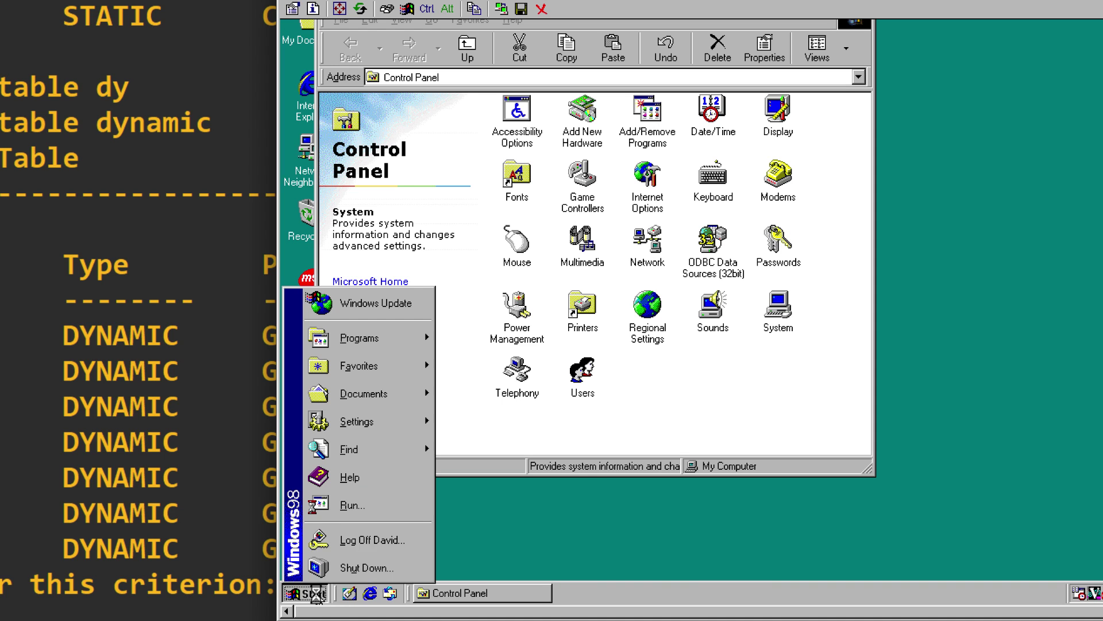
{"action": "left_click", "coordinate": [345, 503]}
{"action": "left_click", "coordinate": [401, 552]}
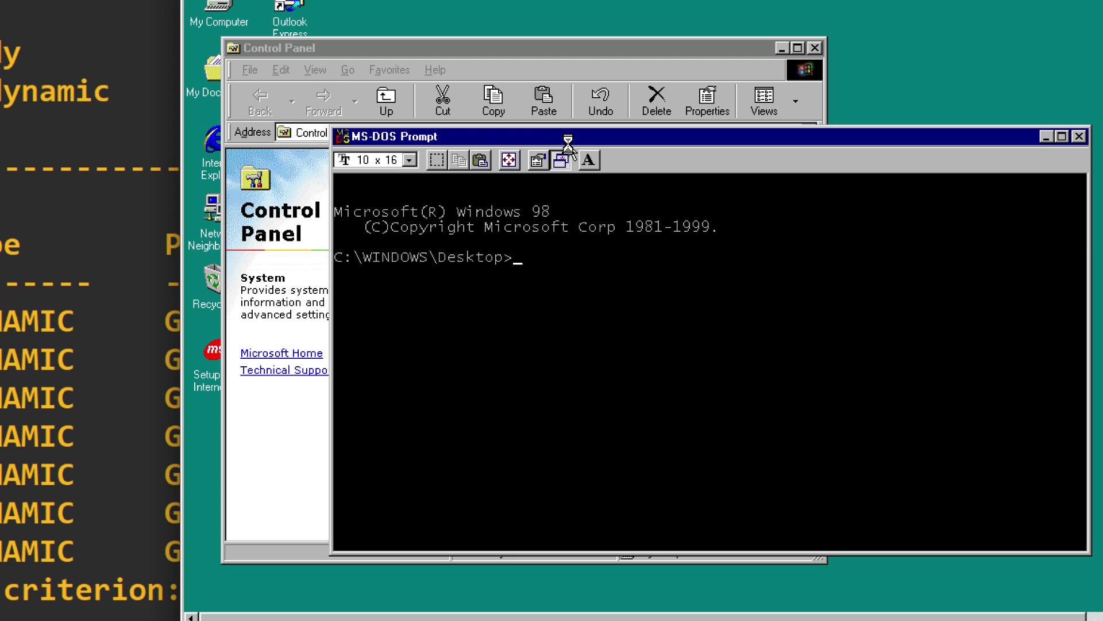
{"action": "type", "text": "ipconfig /all"}
{"action": "key", "text": "Return"}
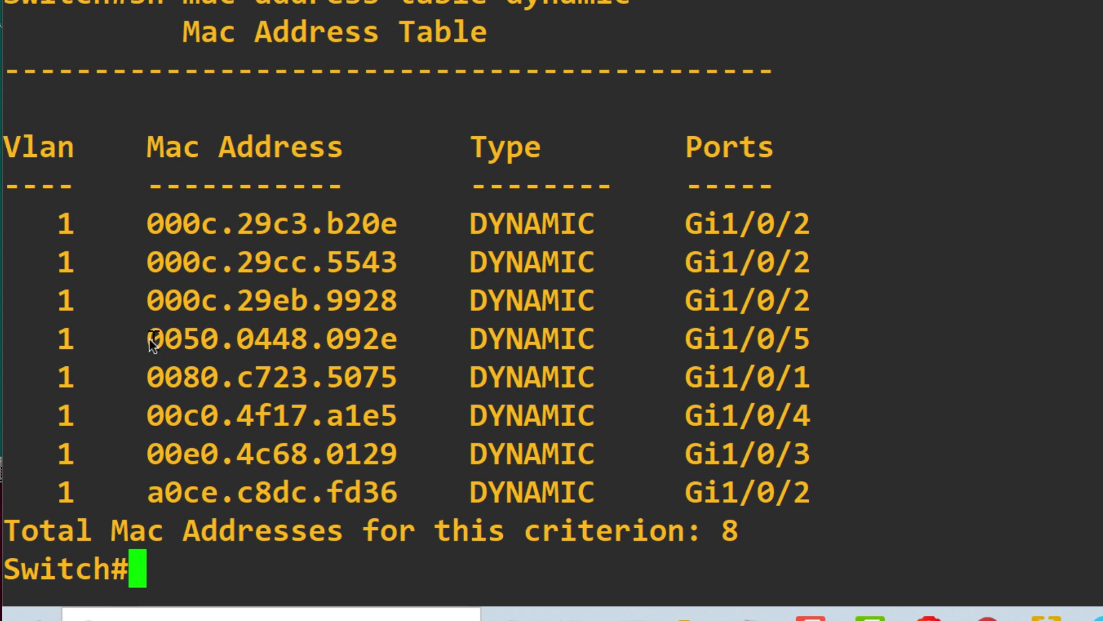
Highlight MAC address 0050.0448.092e and redisplay the dynamic MAC table
{"action": "left_click_drag", "start_coordinate": [149, 339], "coordinate": [419, 338]}
{"action": "left_click", "coordinate": [440, 402]}
{"action": "key", "text": "Up"}
{"action": "key", "text": "Return"}
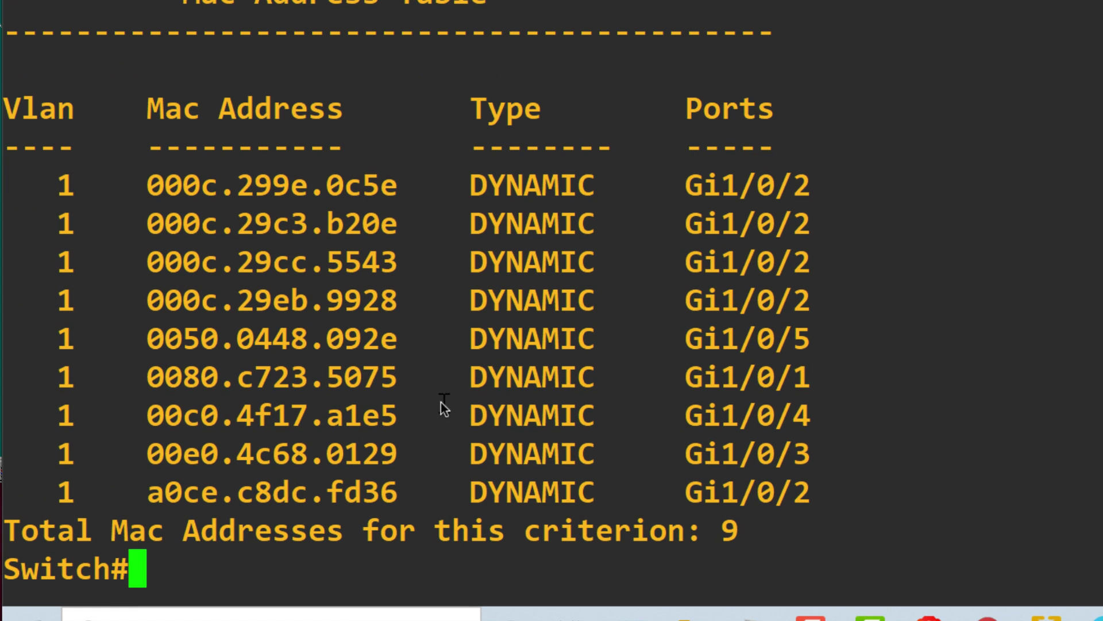
Run clear mac address-table dynamic, then show the table again, now empty
{"action": "type", "text": "clear "}
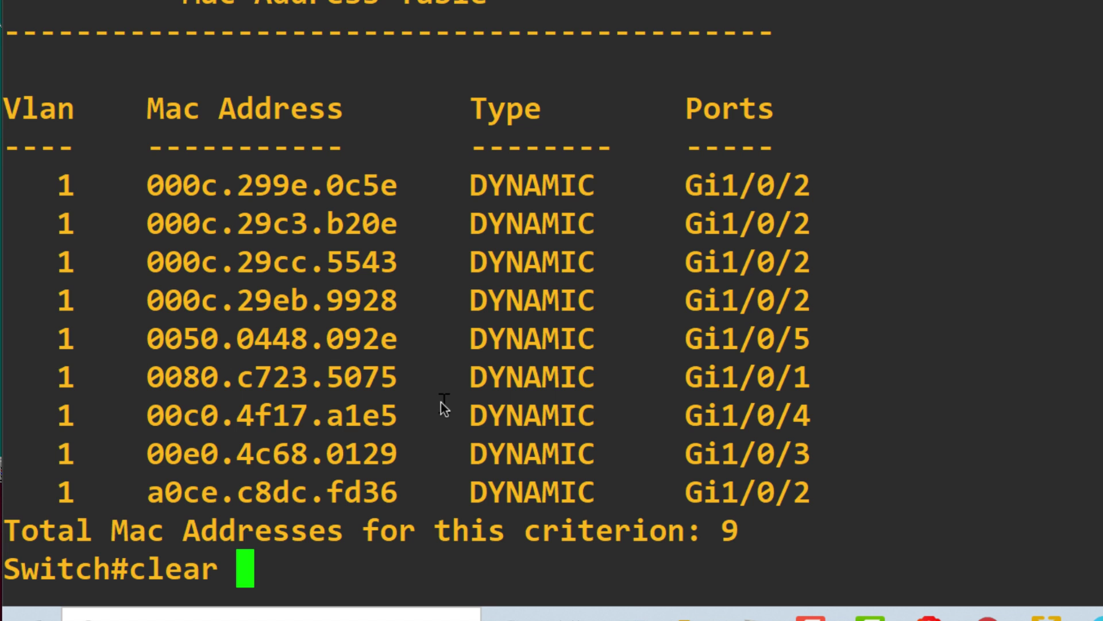
{"action": "type", "text": "mac add"}
{"action": "key", "text": "Tab"}
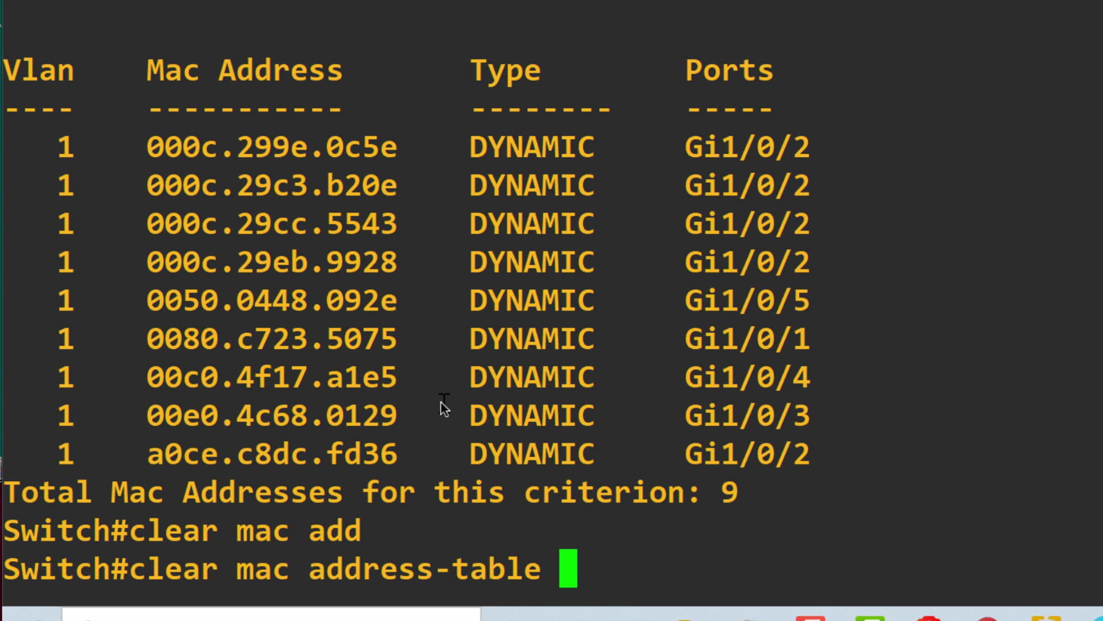
{"action": "type", "text": "dy"}
{"action": "key", "text": "Tab"}
{"action": "key", "text": "Return"}
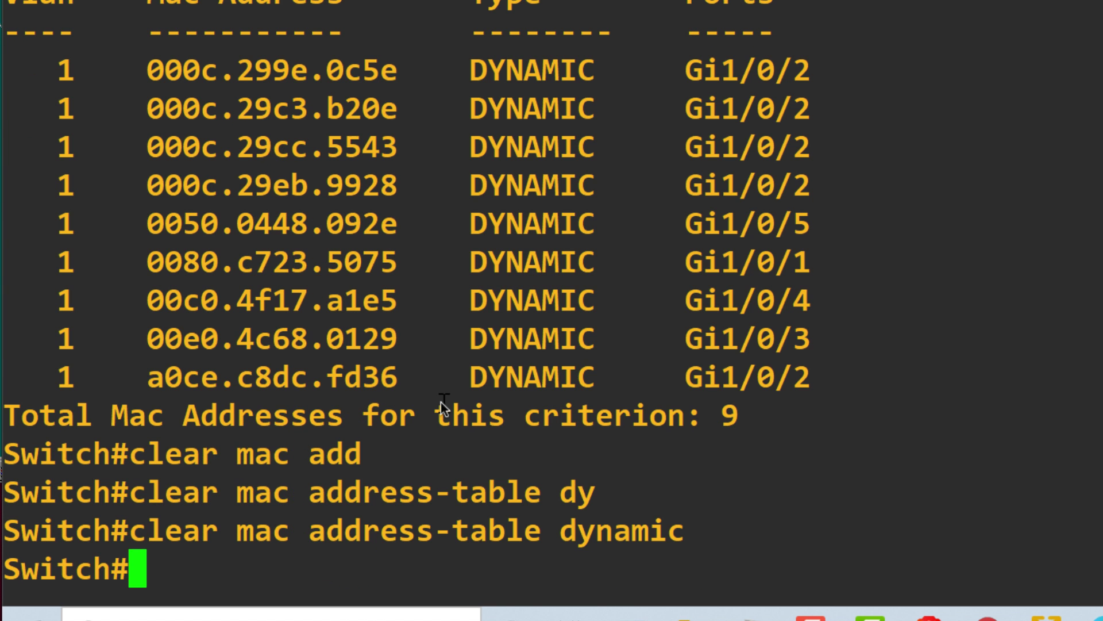
{"action": "key", "text": "Up"}
{"action": "key", "text": "Up"}
{"action": "key", "text": "Return"}
{"action": "key", "text": "Up"}
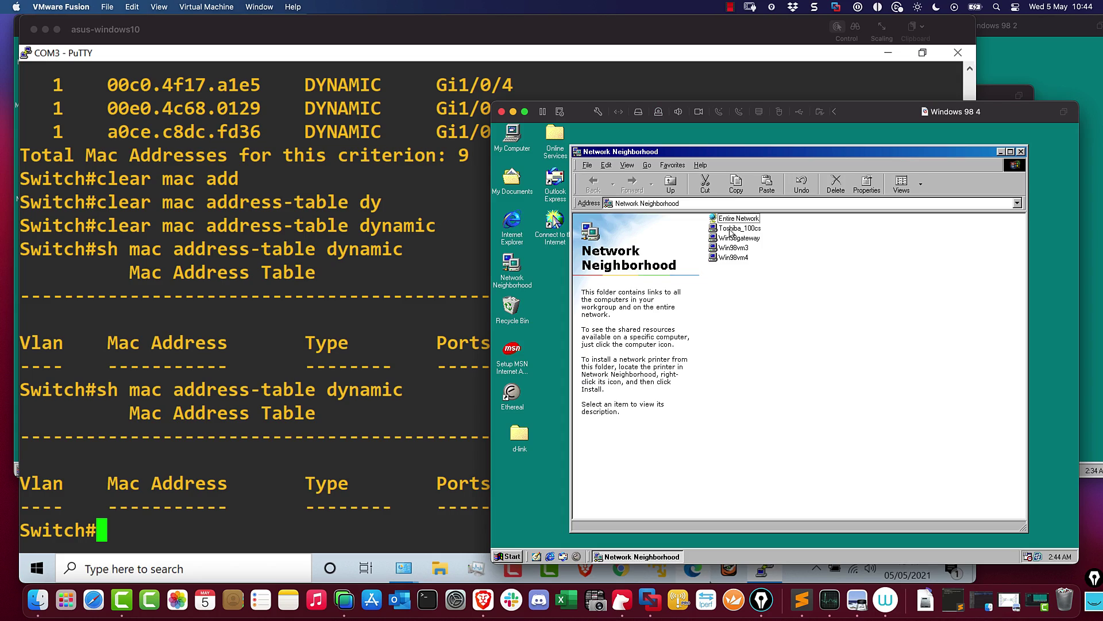
From Windows 98 4, open Win98gateway's c share and confirm the network password
{"action": "double_click", "coordinate": [737, 239]}
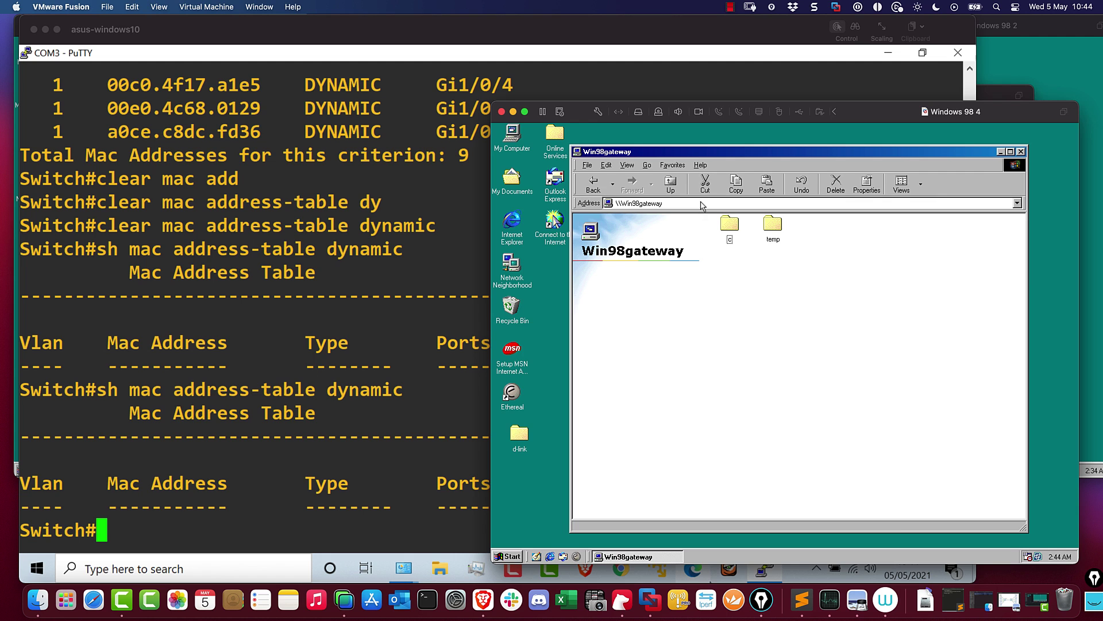
{"action": "double_click", "coordinate": [729, 225]}
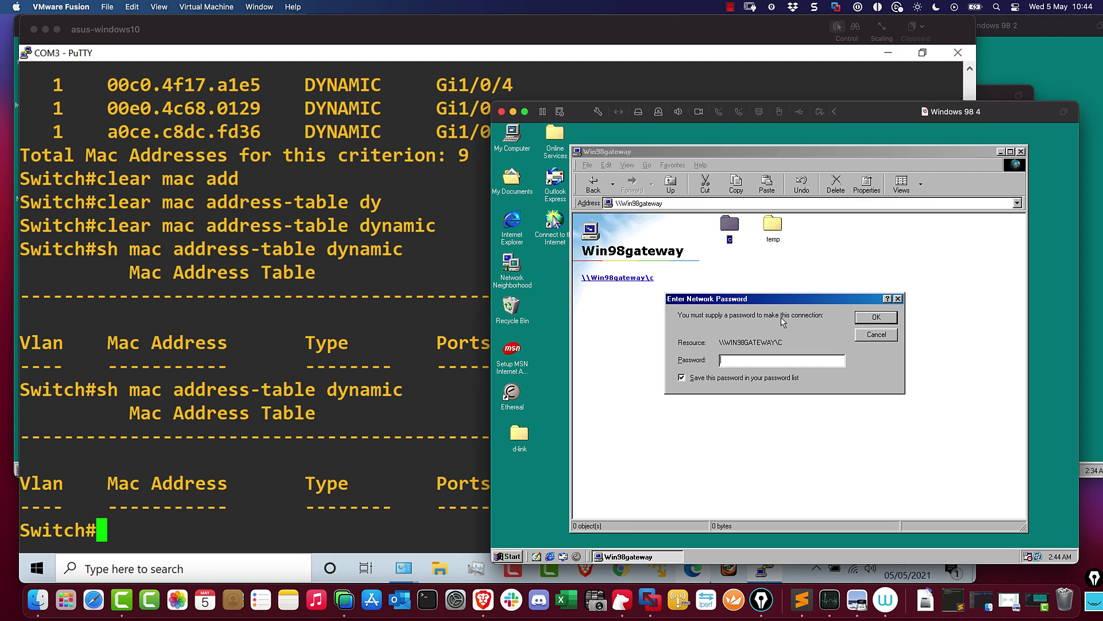
{"action": "key", "text": "Return"}
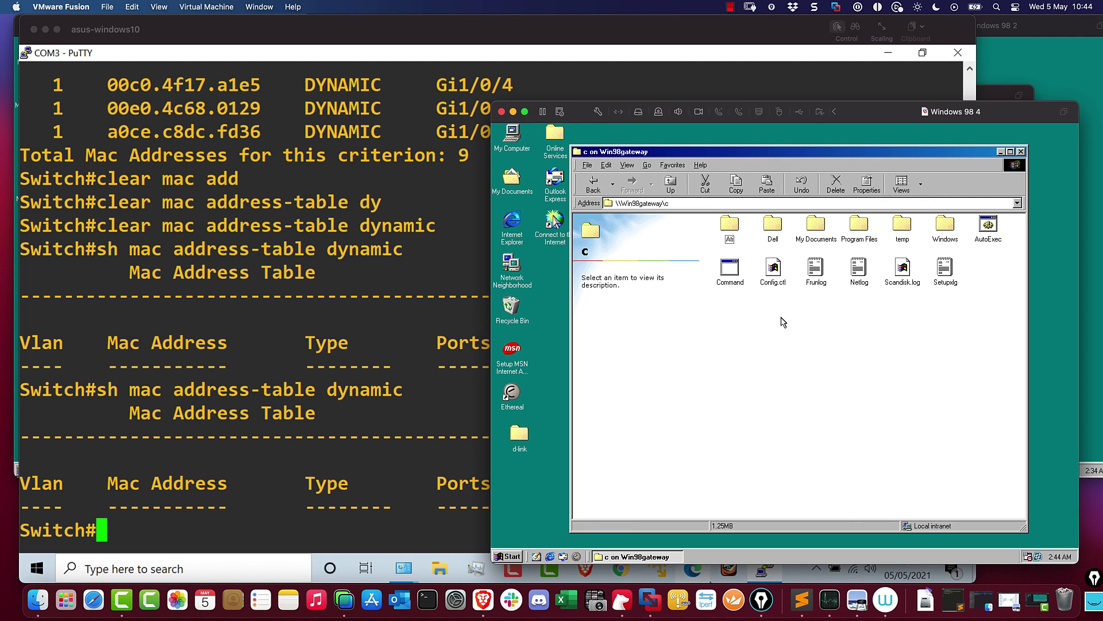
Annotate the diagram path from Windows98VM4 through Cisco1000Switch to Windows98gateway
{"action": "key", "text": "super+Tab"}
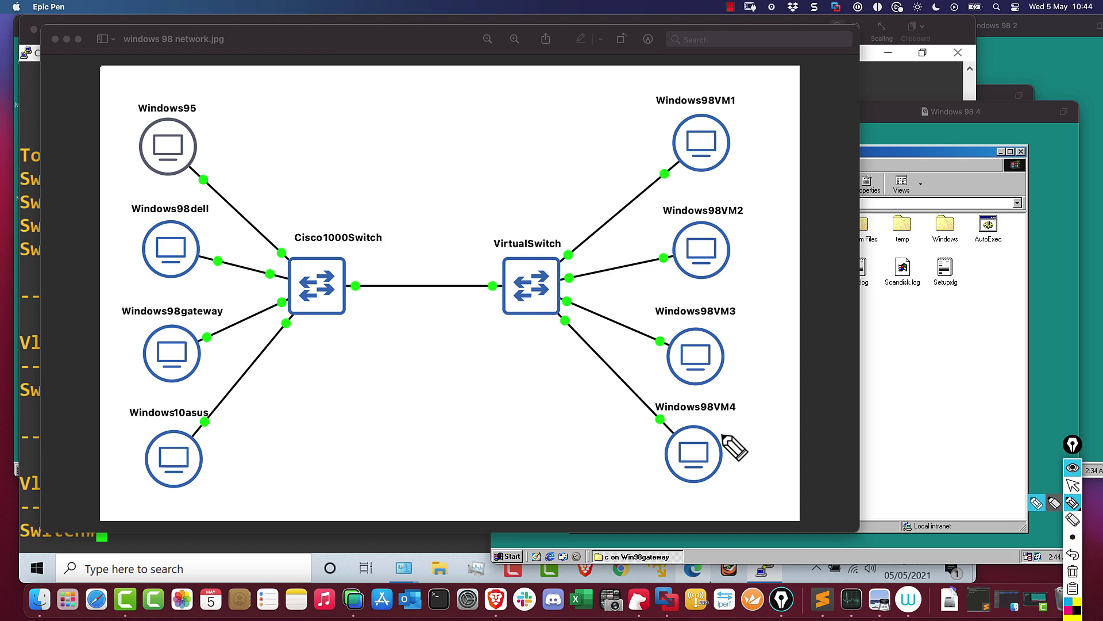
{"action": "mouse_move", "coordinate": [769, 403]}
{"action": "left_mouse_down"}
{"action": "mouse_move", "coordinate": [747, 422]}
{"action": "mouse_move", "coordinate": [757, 439]}
{"action": "left_mouse_up"}
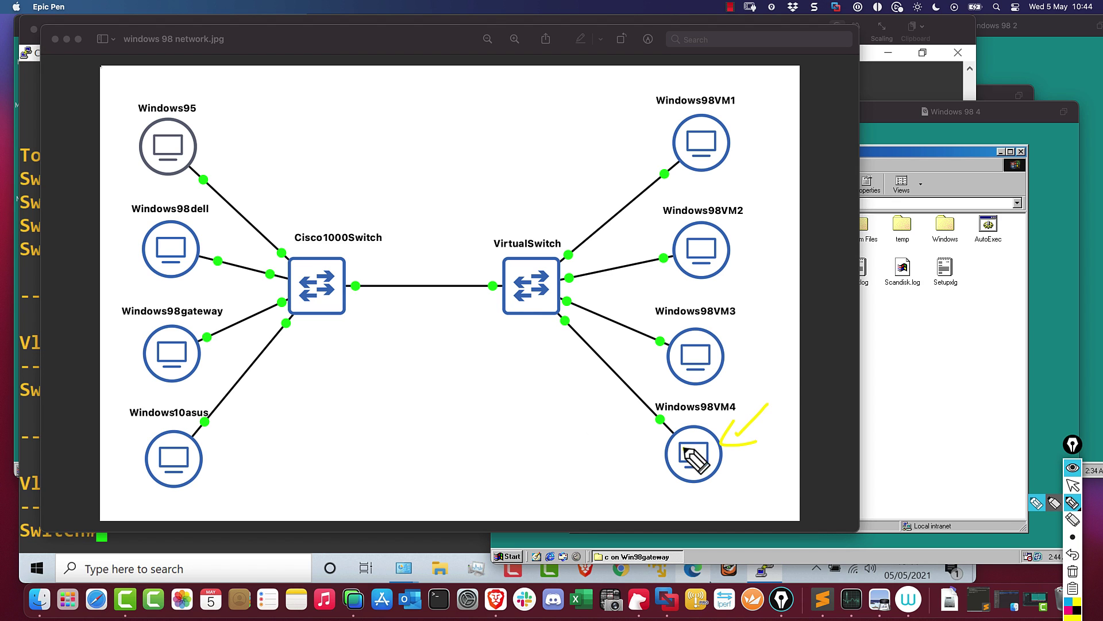
{"action": "mouse_move", "coordinate": [685, 449]}
{"action": "left_mouse_down"}
{"action": "mouse_move", "coordinate": [537, 283]}
{"action": "mouse_move", "coordinate": [338, 277]}
{"action": "mouse_move", "coordinate": [338, 266]}
{"action": "left_mouse_up"}
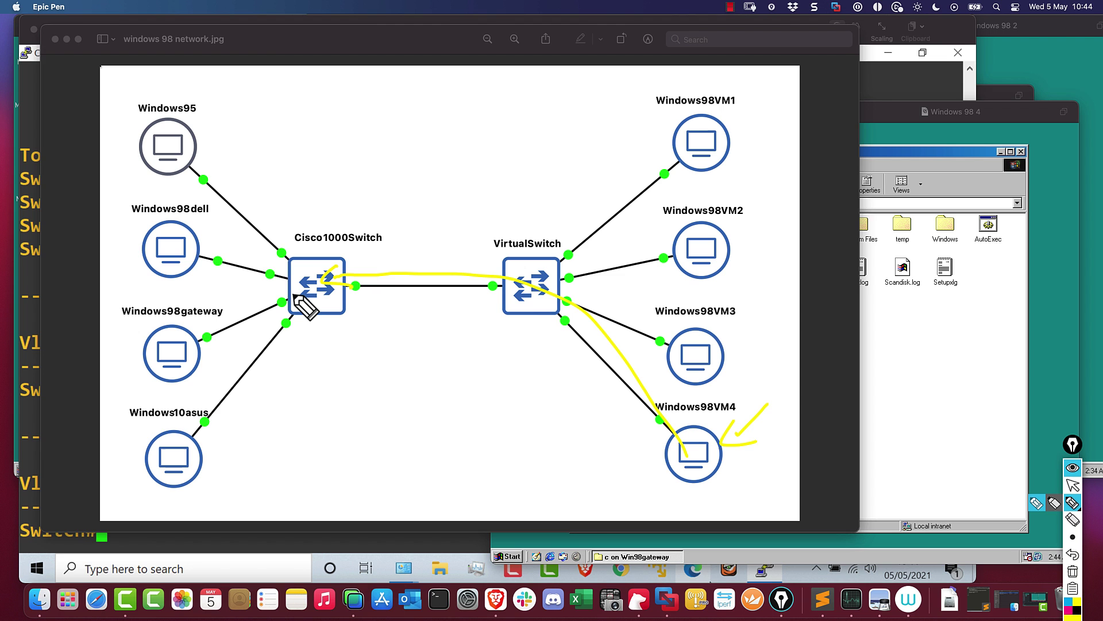
{"action": "left_click_drag", "start_coordinate": [303, 283], "coordinate": [227, 339]}
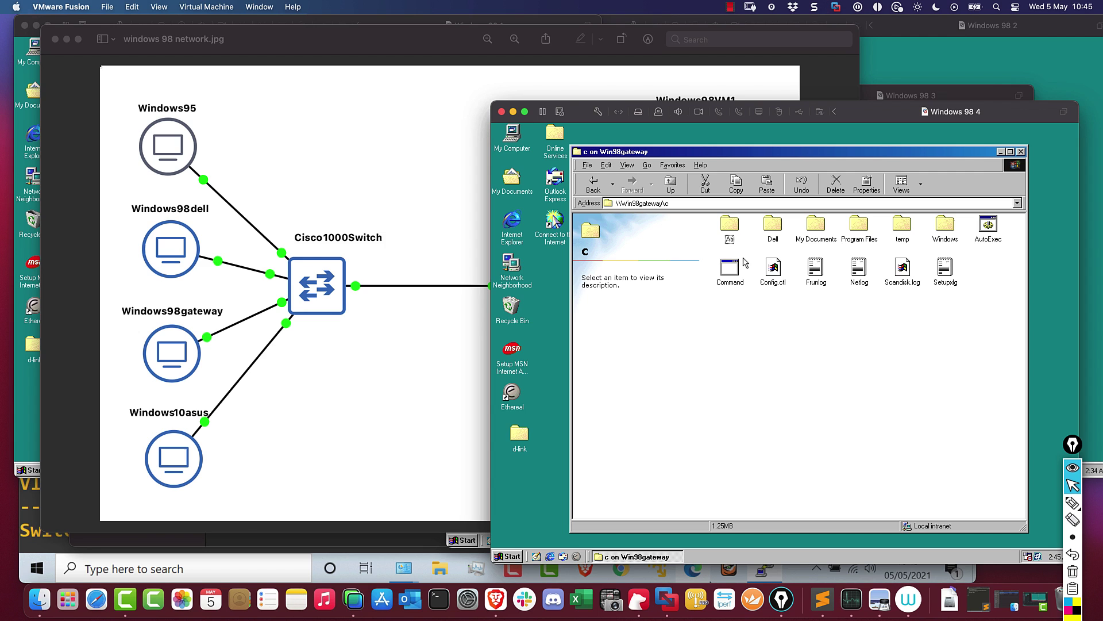
Return to Win98gateway's share list and rerun sh mac address-table dynamic in PuTTY
{"action": "left_click", "coordinate": [593, 184]}
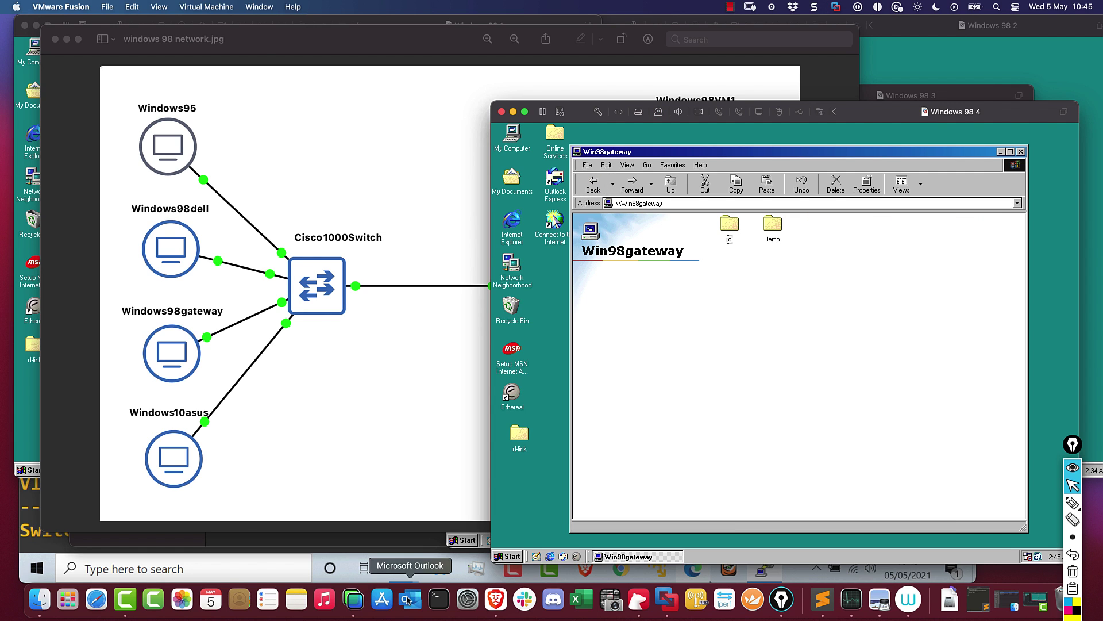
{"action": "left_click", "coordinate": [356, 600]}
{"action": "key", "text": "Up"}
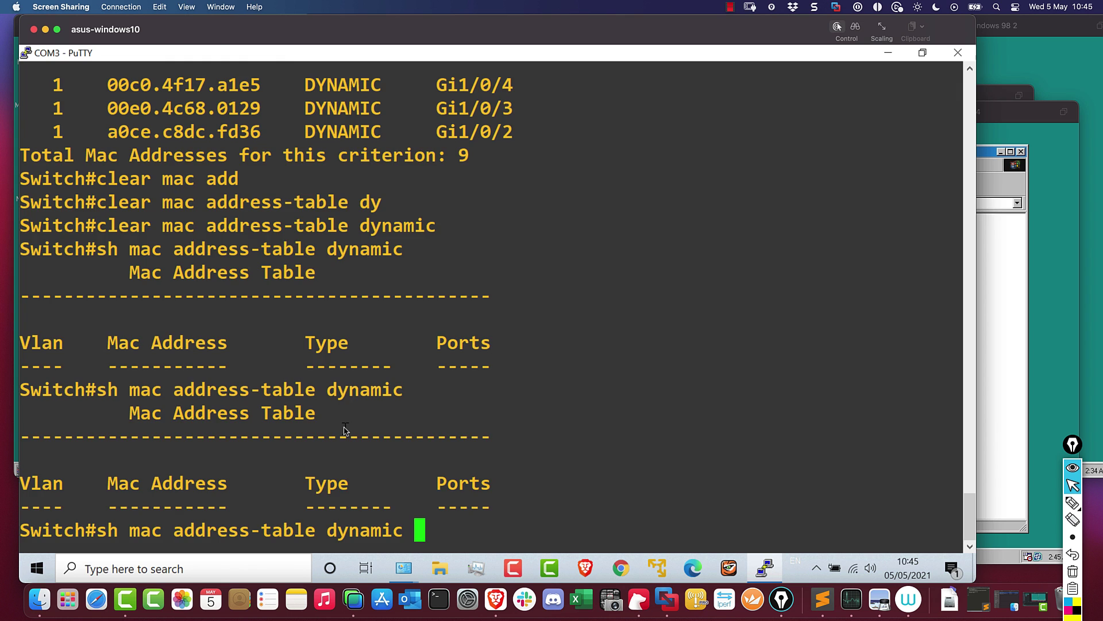
{"action": "key", "text": "Return"}
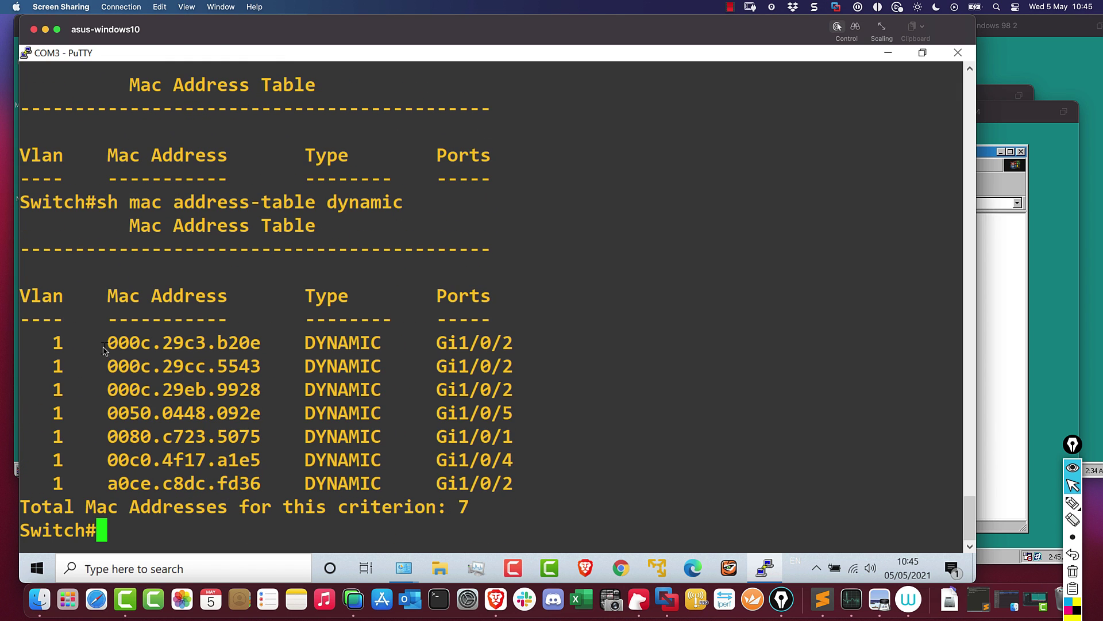
Highlight the seven relearned MAC entries and launch Ethereal's capture setup
{"action": "left_click_drag", "start_coordinate": [103, 349], "coordinate": [560, 514]}
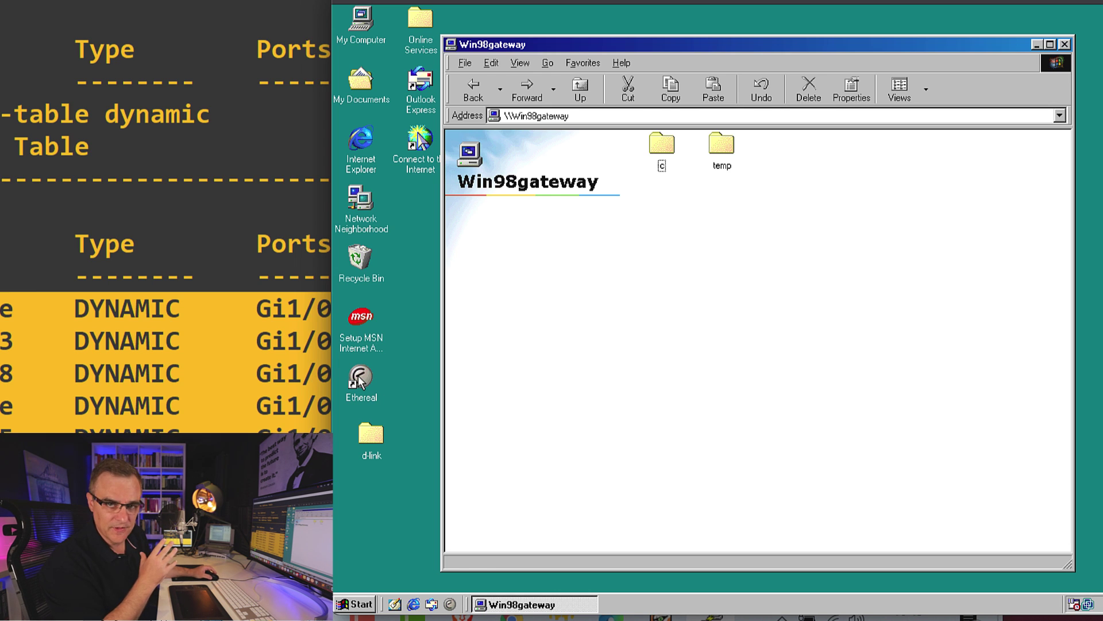
{"action": "double_click", "coordinate": [360, 380]}
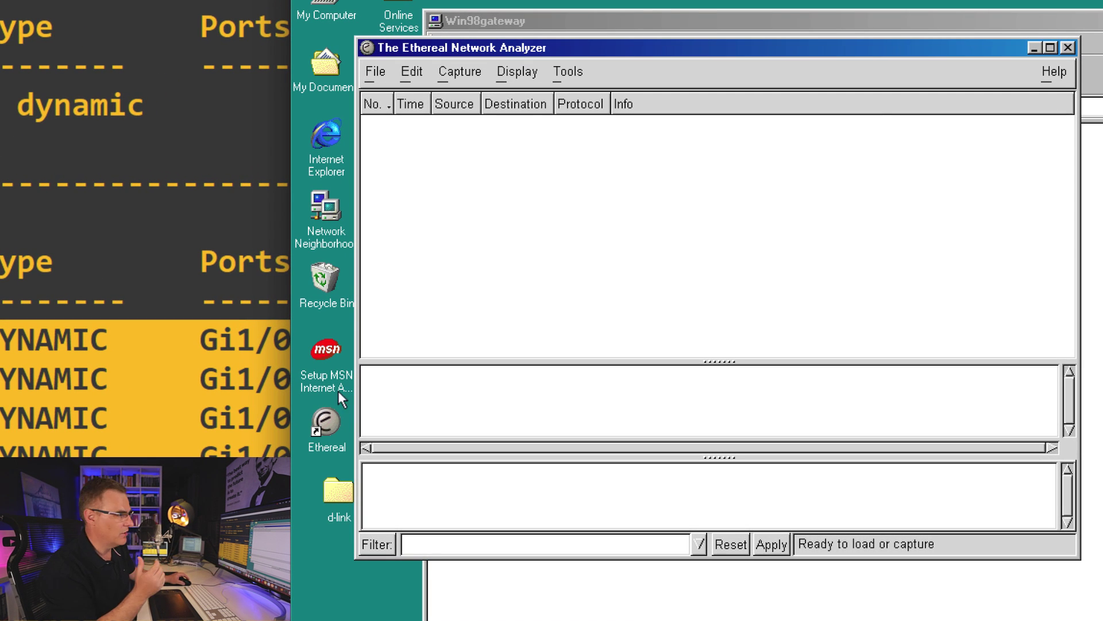
{"action": "left_click", "coordinate": [459, 71]}
{"action": "left_click", "coordinate": [455, 99]}
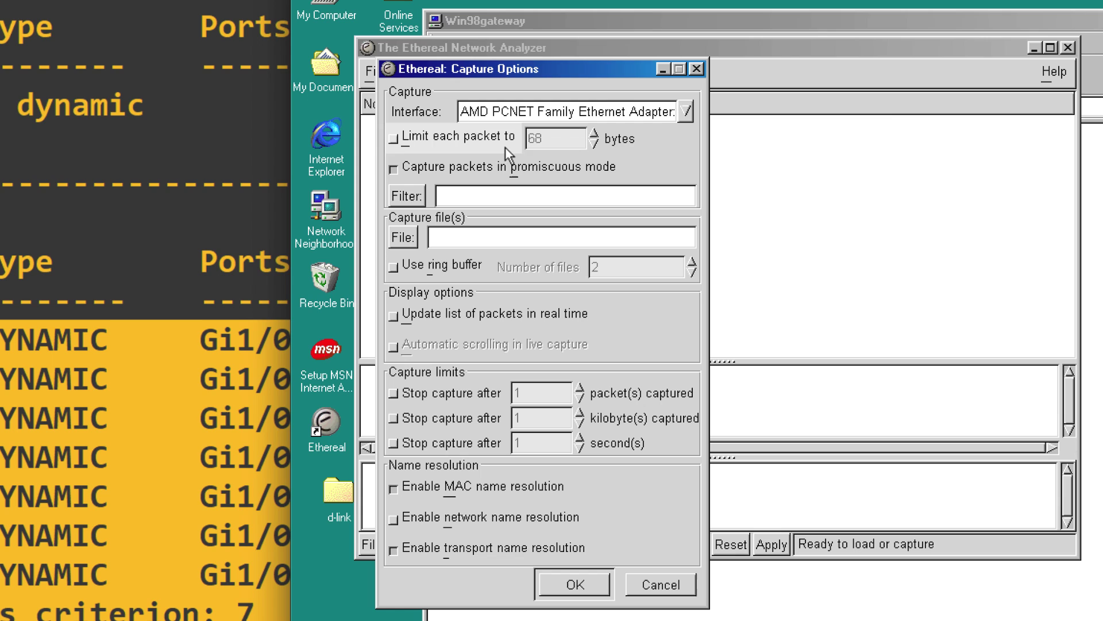
Start capturing on the AMD PCNET interface, entering the macOS admin password
{"action": "left_click", "coordinate": [681, 112]}
{"action": "left_click", "coordinate": [660, 142]}
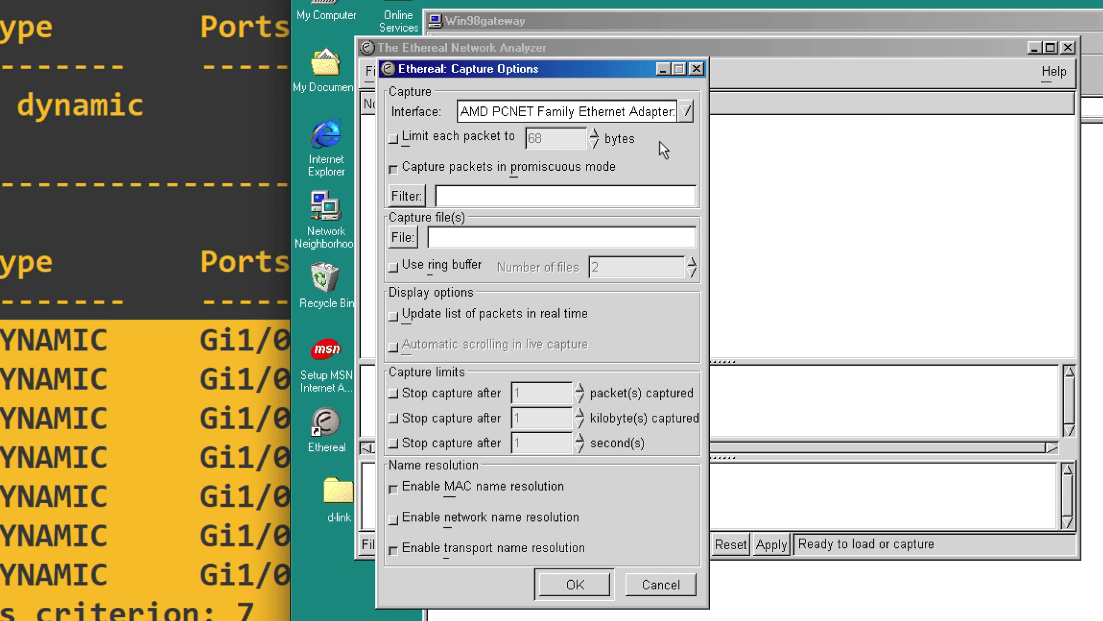
{"action": "left_click", "coordinate": [588, 590]}
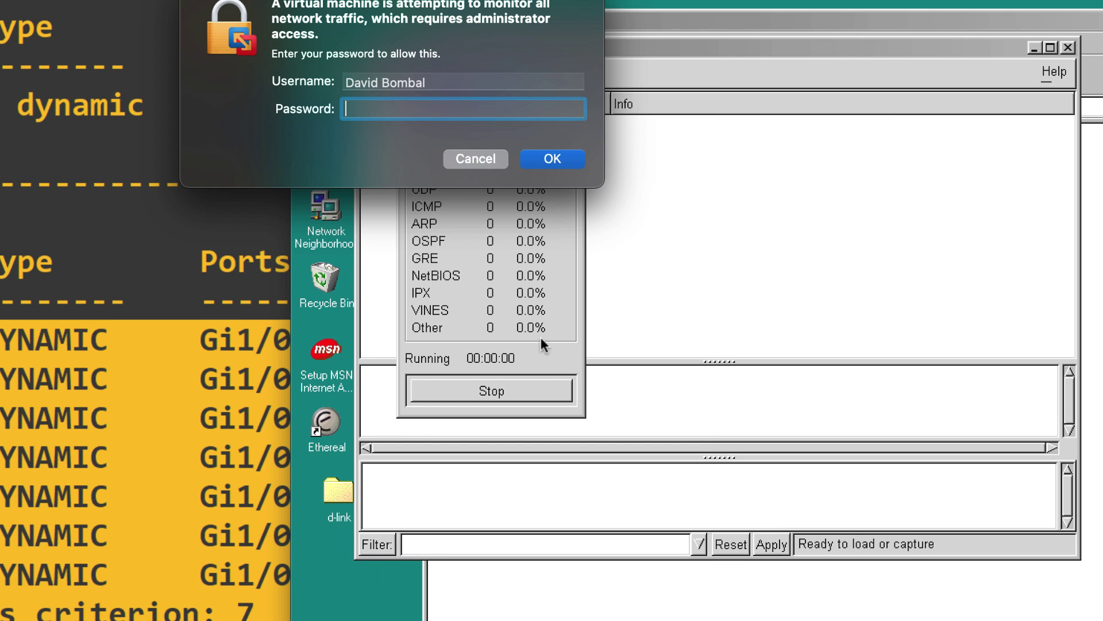
{"action": "type", "text": "•••••"}
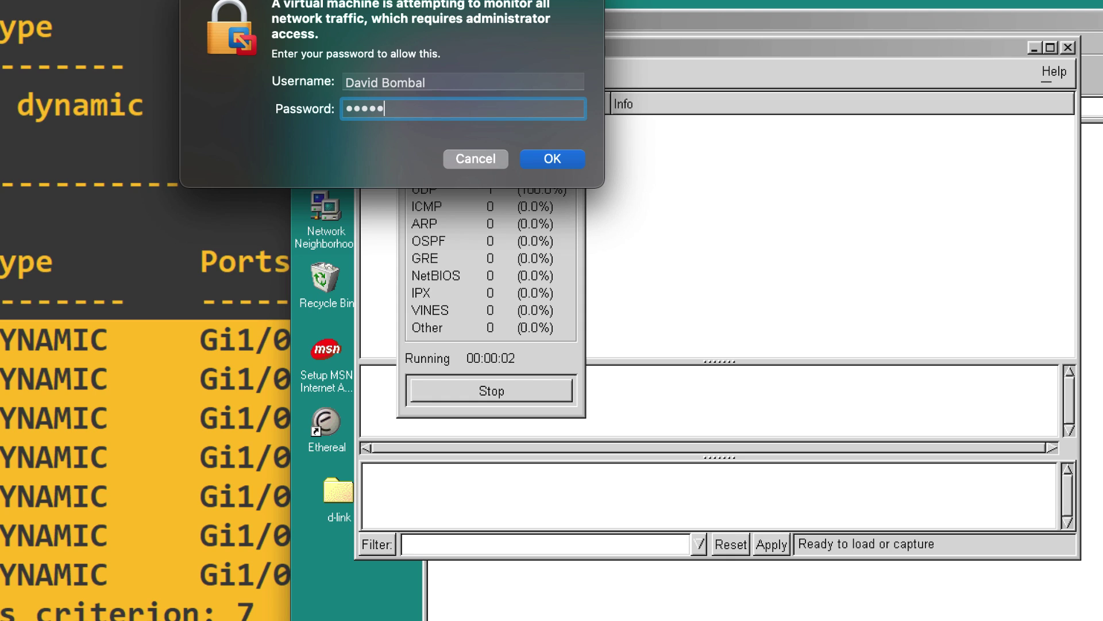
{"action": "key", "text": "Return"}
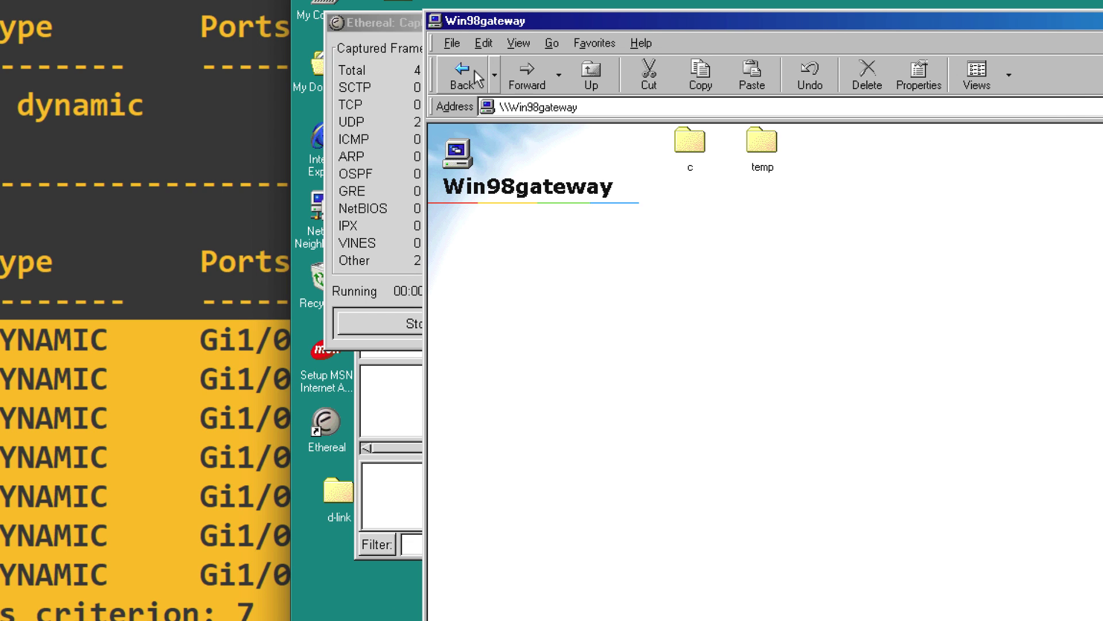
Copy tightvnc-1.3.10-setup from Win98gateway's temp share onto the desktop
{"action": "left_click", "coordinate": [472, 75]}
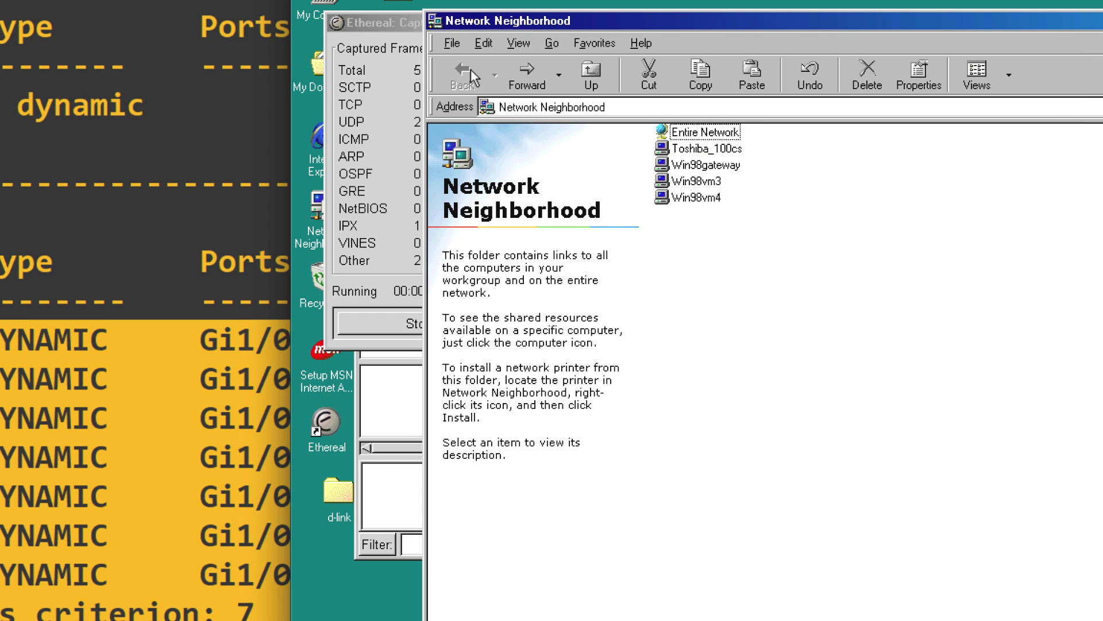
{"action": "left_click", "coordinate": [711, 167]}
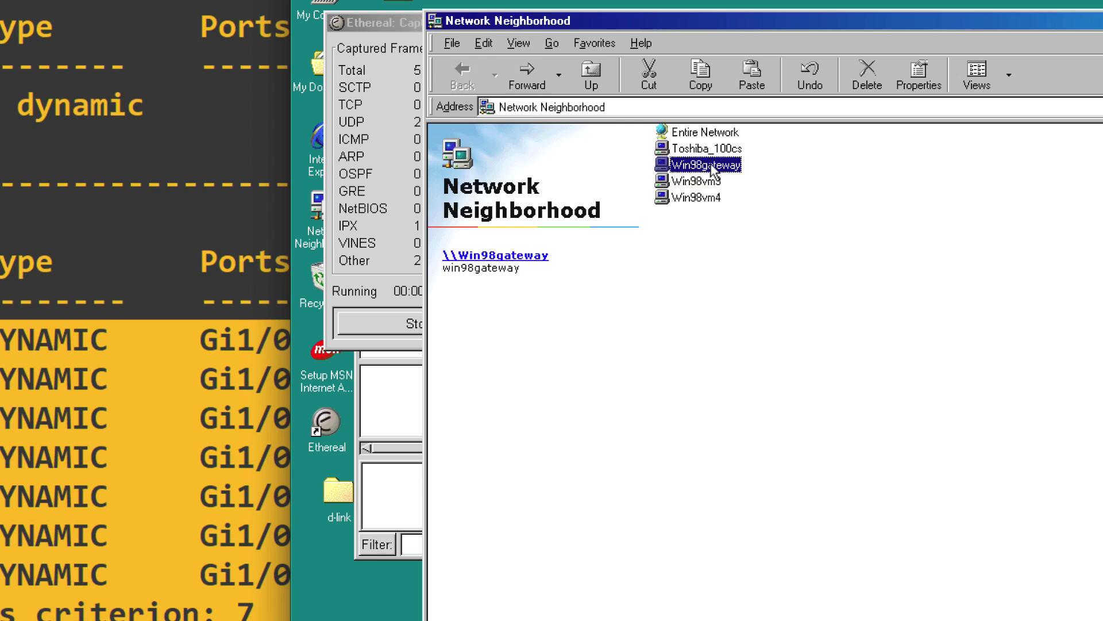
{"action": "double_click", "coordinate": [712, 165]}
{"action": "double_click", "coordinate": [755, 157]}
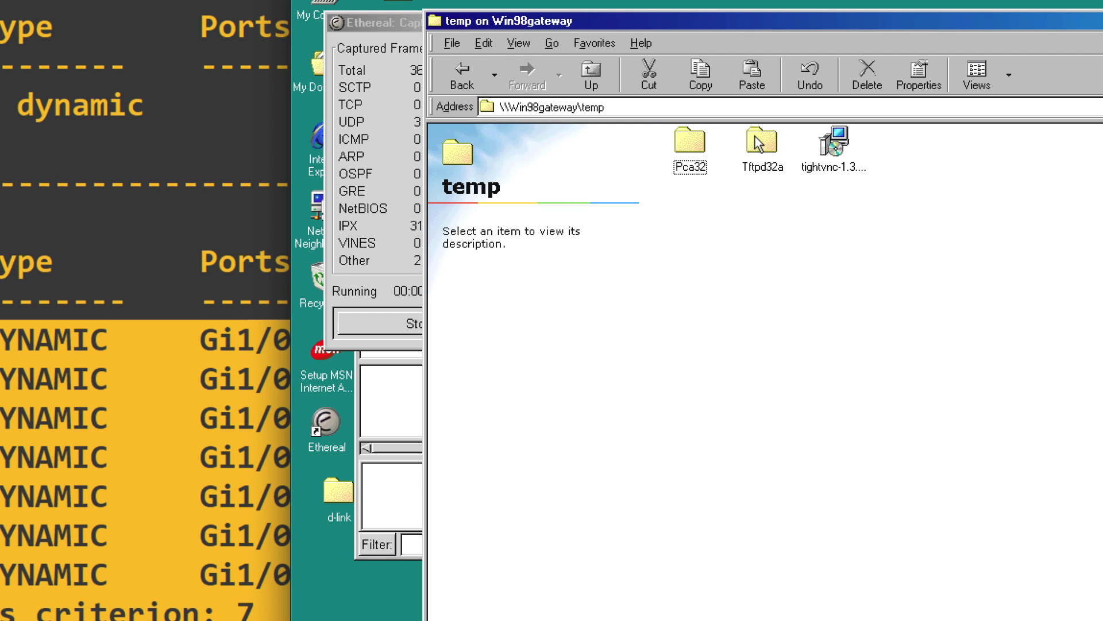
{"action": "left_click", "coordinate": [696, 152]}
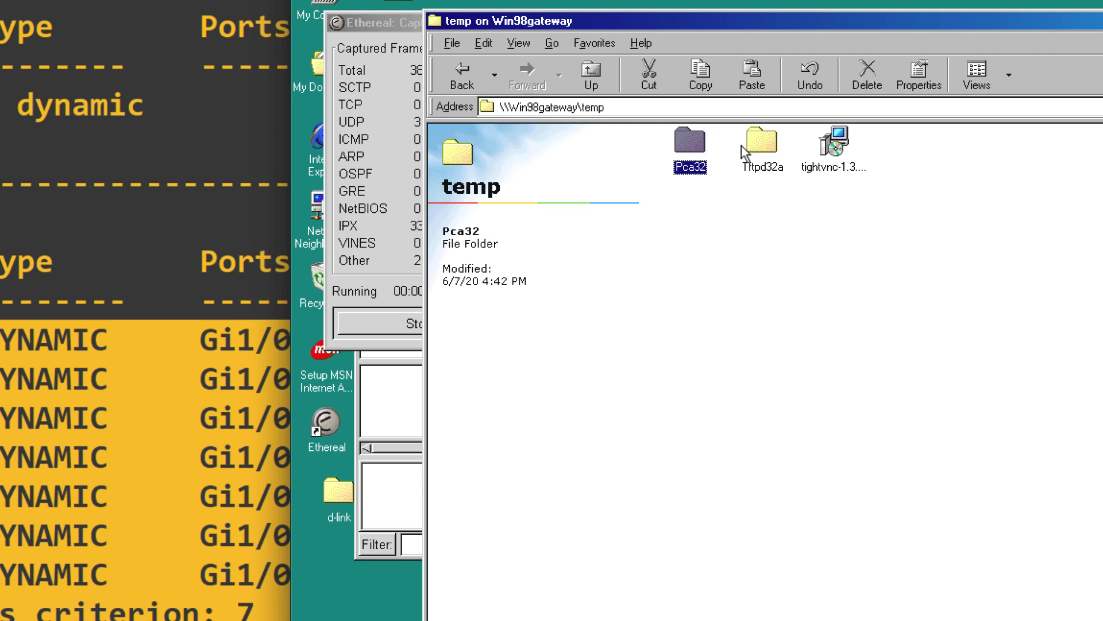
{"action": "left_click", "coordinate": [850, 147]}
{"action": "right_click", "coordinate": [845, 138]}
{"action": "left_click", "coordinate": [874, 219]}
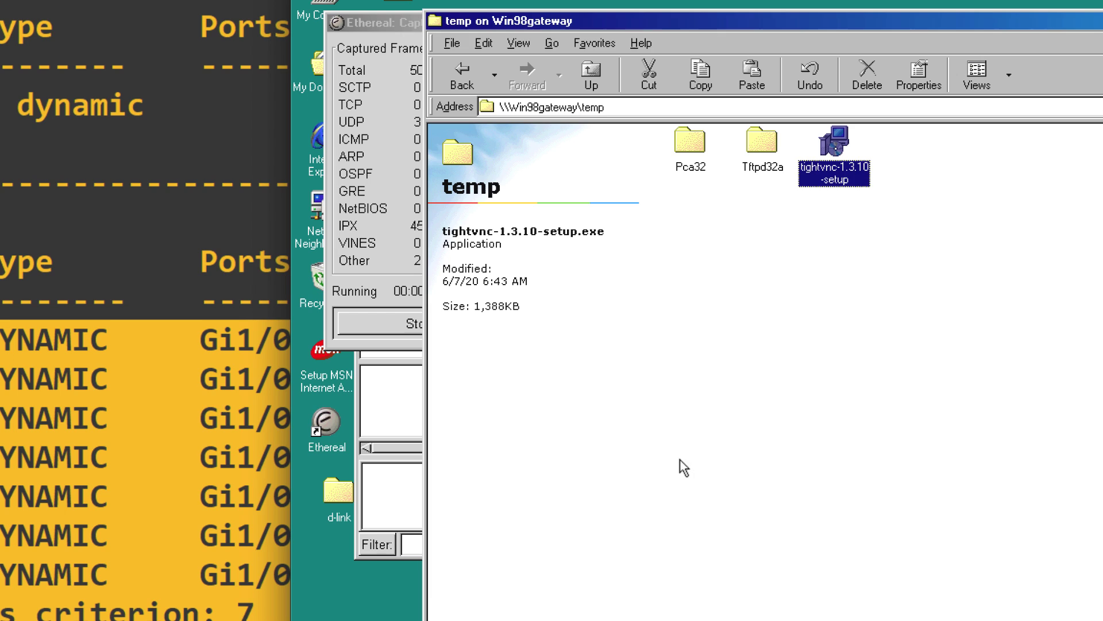
{"action": "right_click", "coordinate": [389, 585]}
{"action": "left_click", "coordinate": [426, 489]}
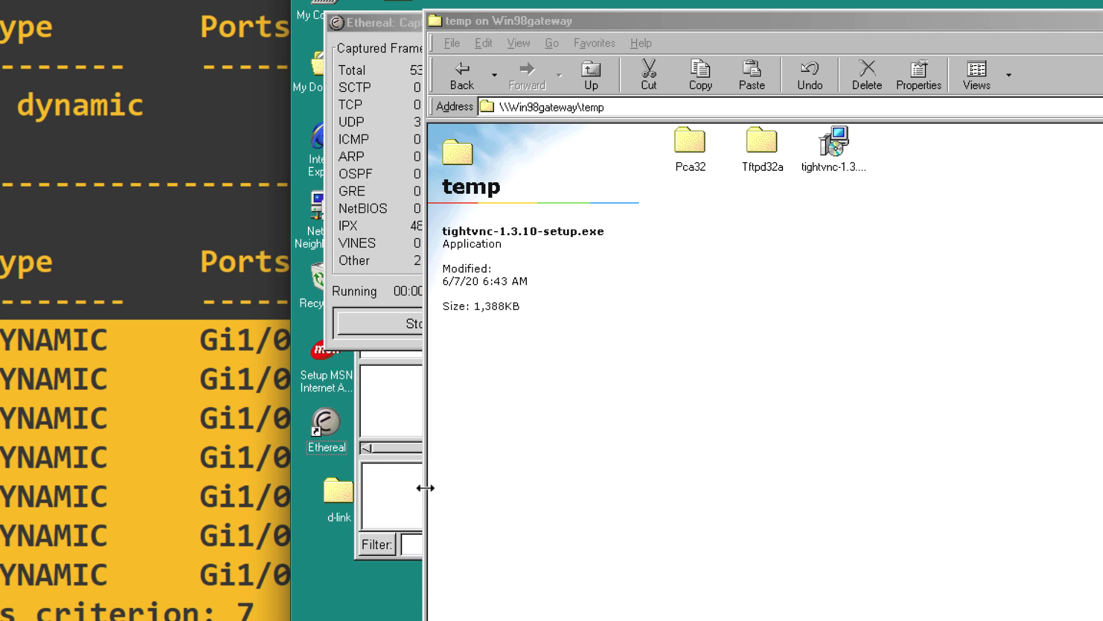
Copy ethereal-setup-0.99.0 from the Tftpd32a folder onto the desktop
{"action": "left_click", "coordinate": [399, 30]}
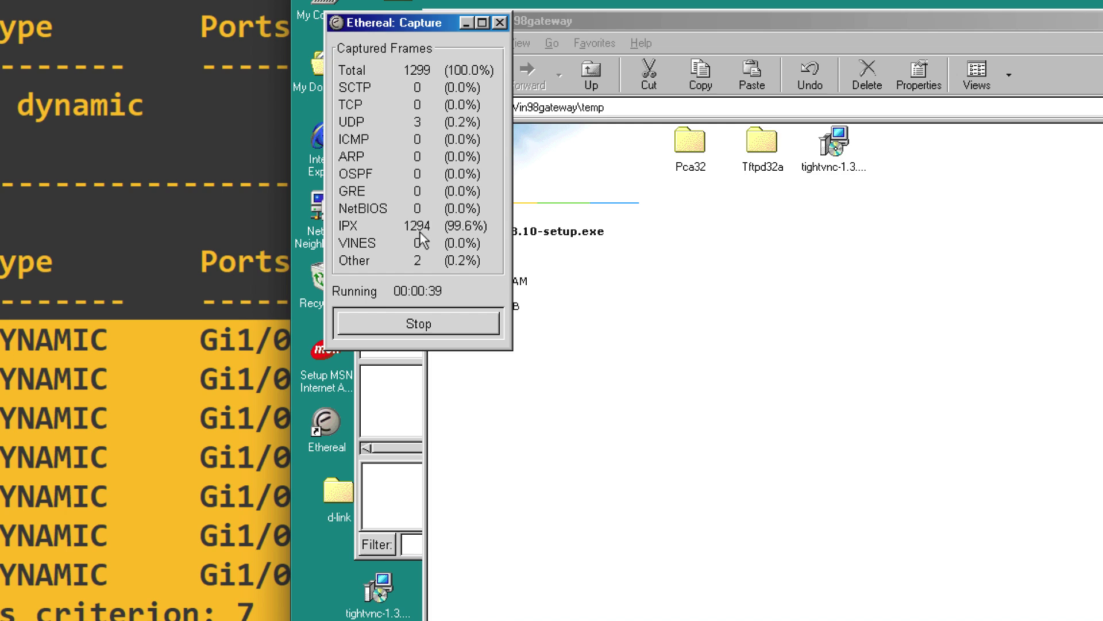
{"action": "left_click_drag", "start_coordinate": [575, 20], "coordinate": [739, 18]}
{"action": "double_click", "coordinate": [909, 129]}
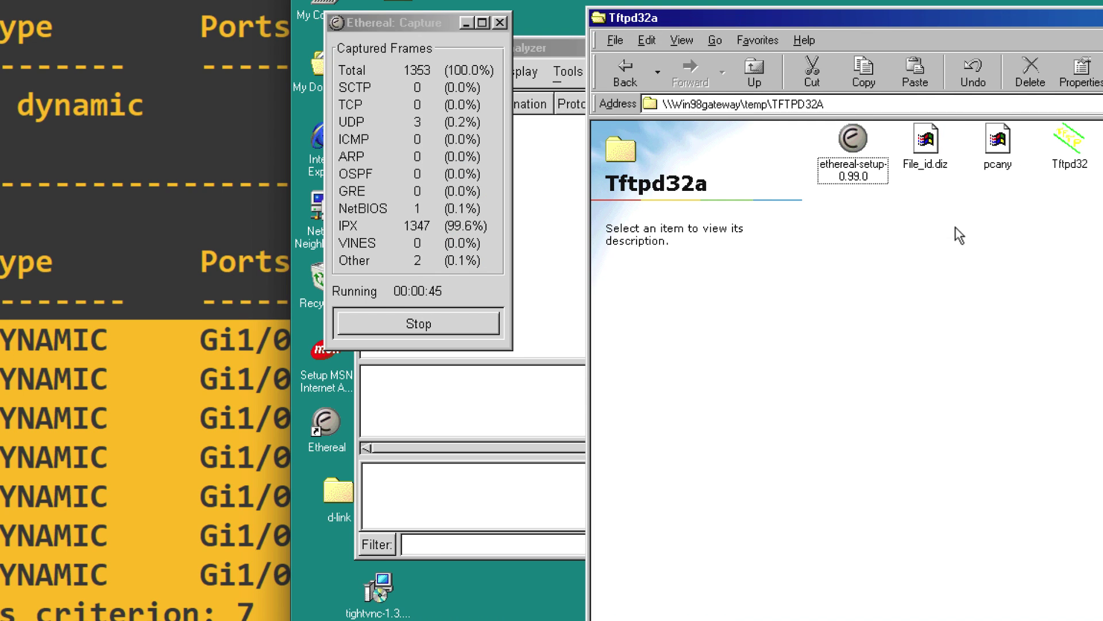
{"action": "left_click", "coordinate": [852, 143]}
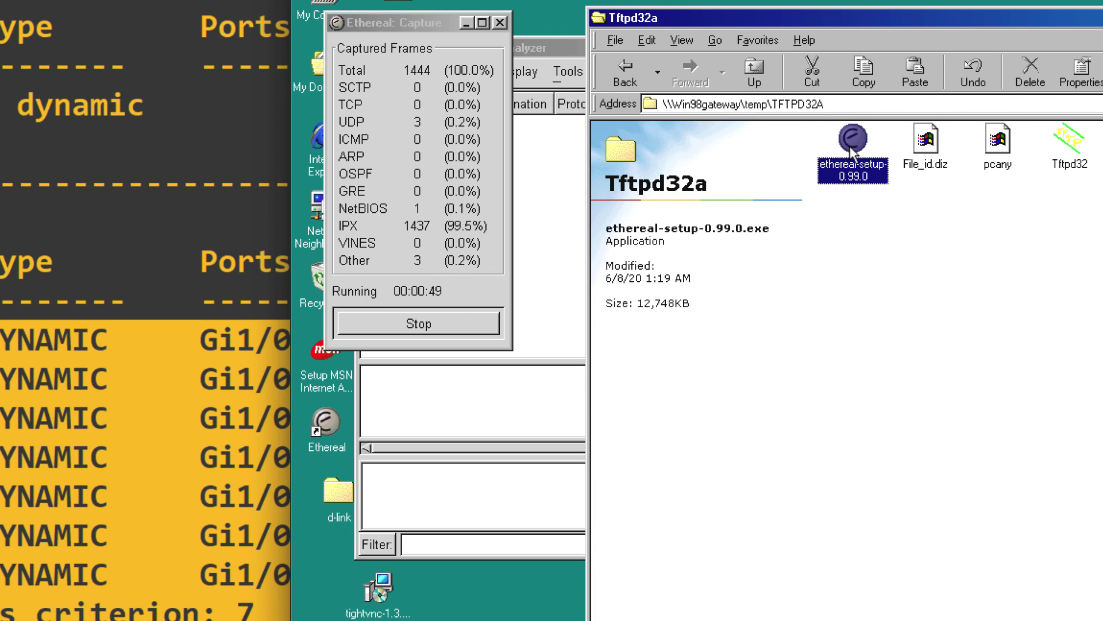
{"action": "right_click", "coordinate": [852, 150]}
{"action": "left_click", "coordinate": [885, 225]}
{"action": "right_click", "coordinate": [499, 572]}
{"action": "left_click", "coordinate": [553, 469]}
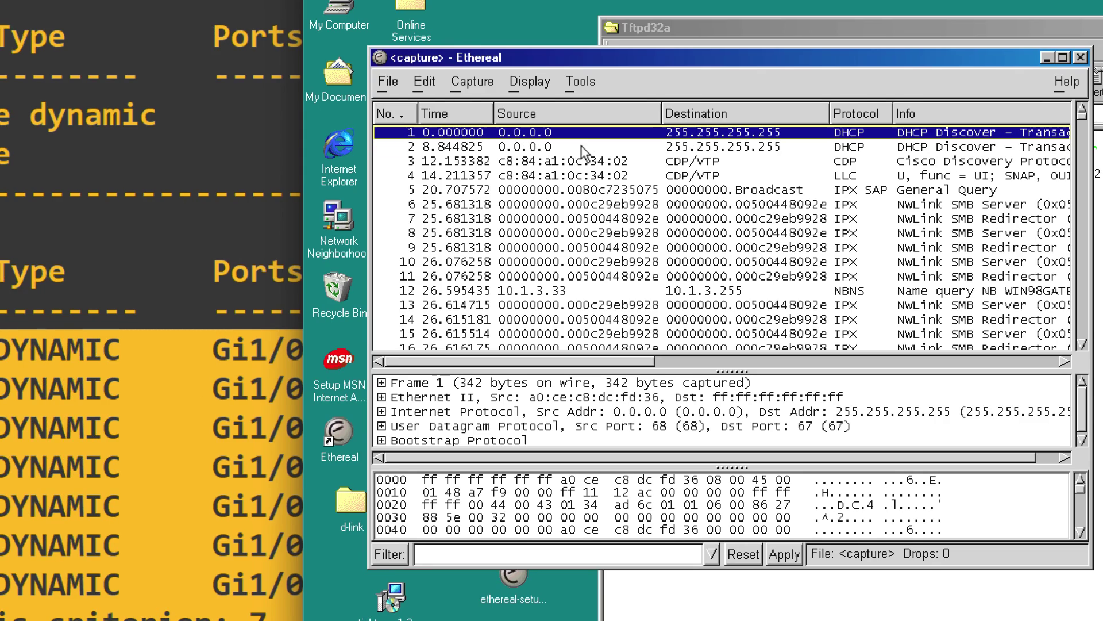
Maximize Ethereal, select frame 6, and inspect its Ethernet destination and source addresses
{"action": "left_click", "coordinate": [1062, 58]}
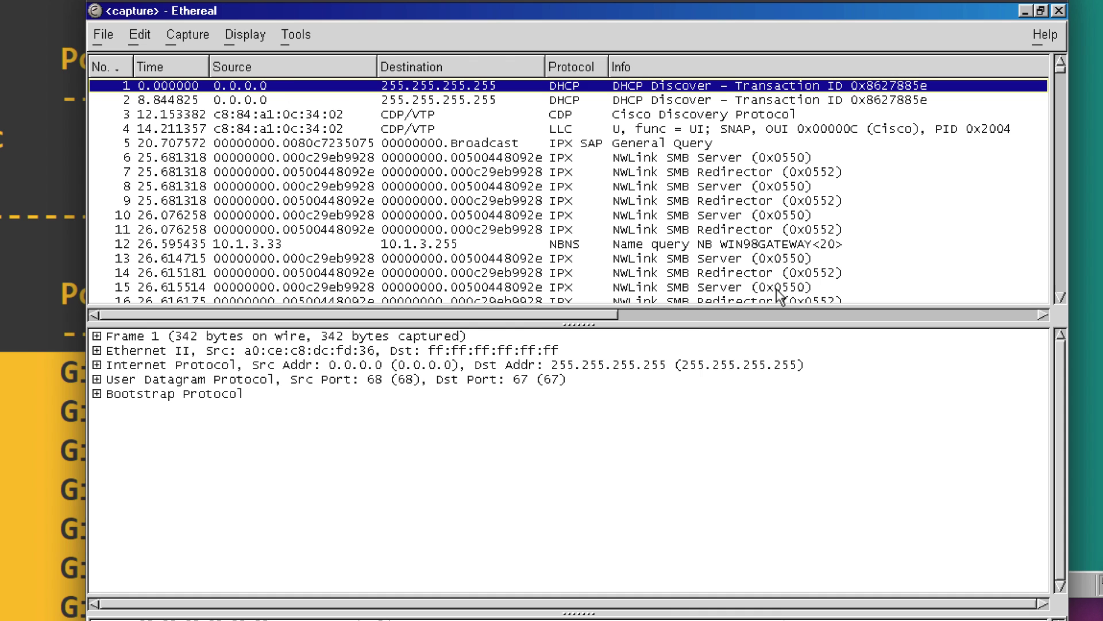
{"action": "key", "text": "Down"}
{"action": "key", "text": "Down"}
{"action": "key", "text": "Down"}
{"action": "key", "text": "Down"}
{"action": "key", "text": "Down"}
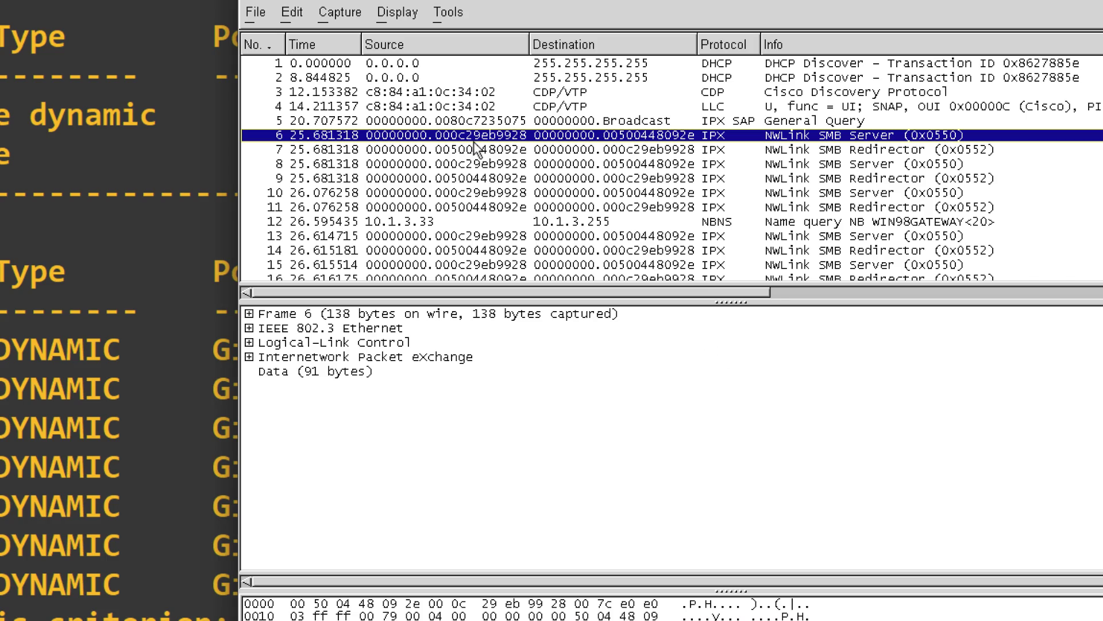
{"action": "key", "text": "Right"}
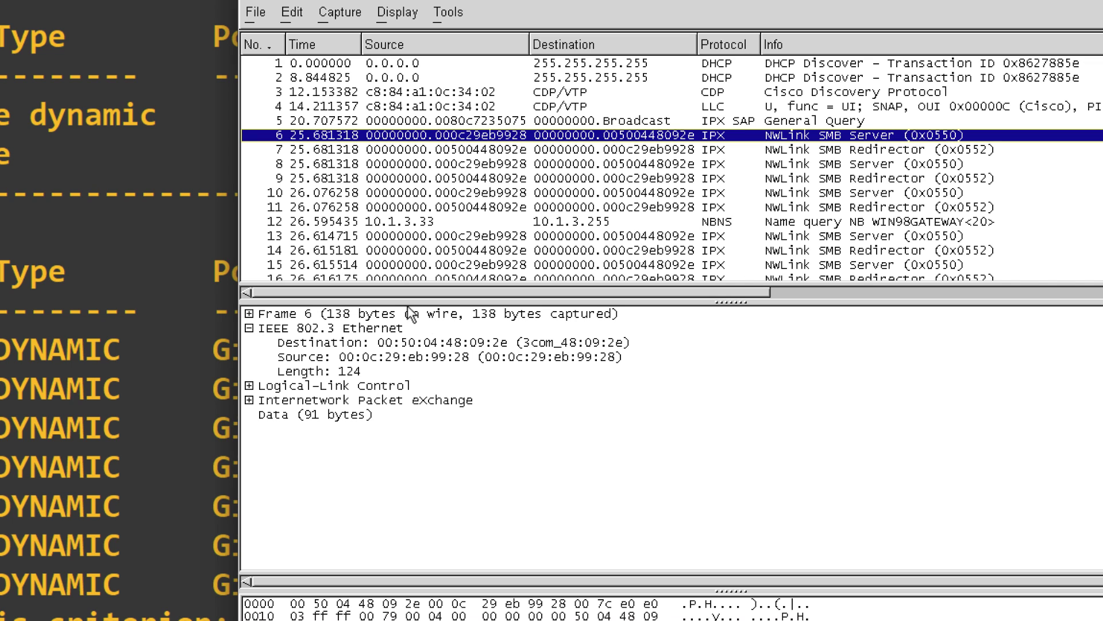
{"action": "left_click", "coordinate": [429, 343]}
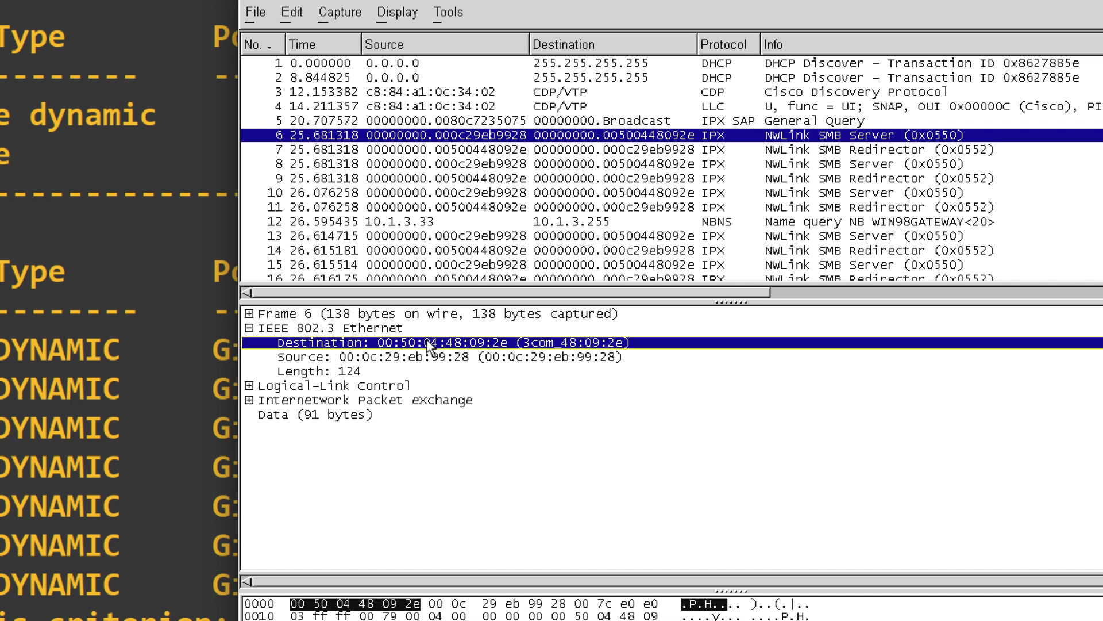
{"action": "left_click", "coordinate": [562, 353]}
Expand the LLC and IPX headers, step through the IPX fields, then show frame 7
{"action": "double_click", "coordinate": [272, 386]}
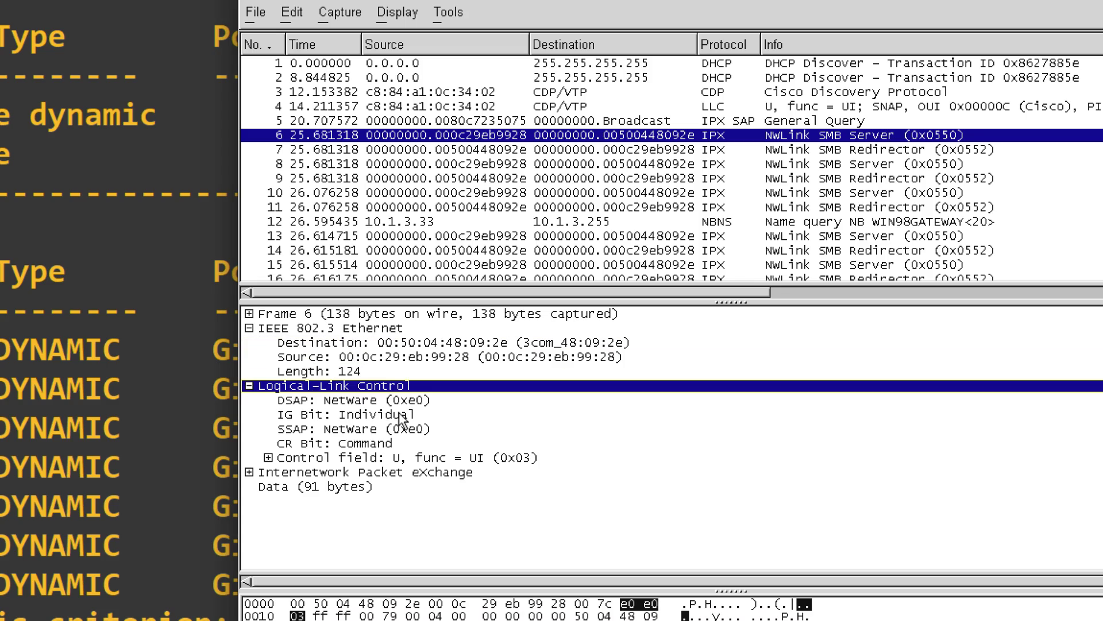
{"action": "left_click", "coordinate": [249, 472]}
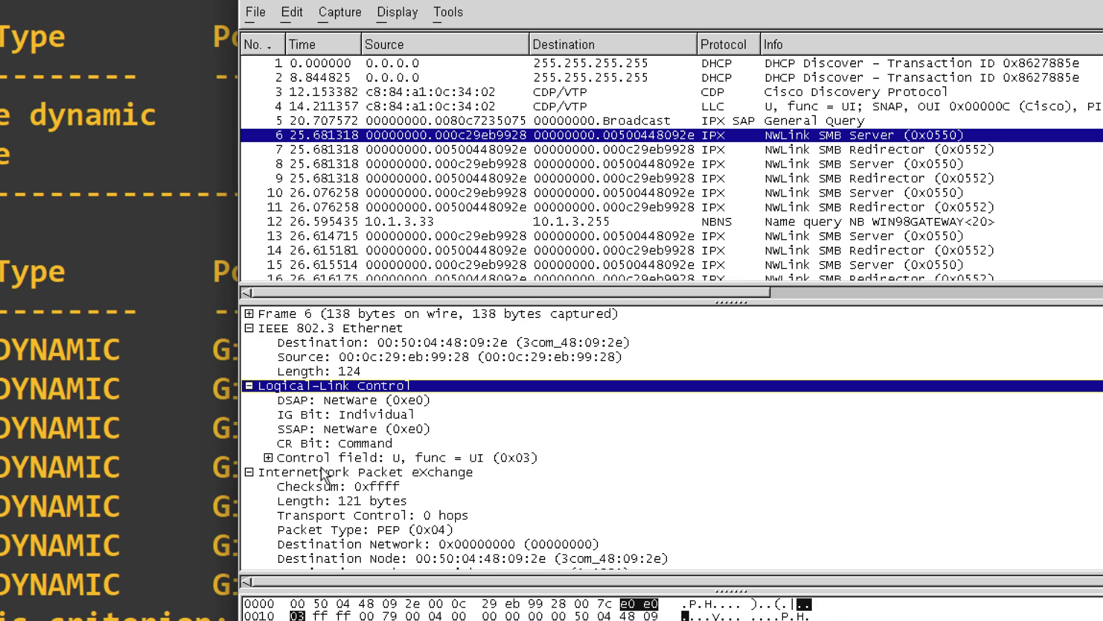
{"action": "left_click", "coordinate": [250, 328]}
{"action": "left_click", "coordinate": [249, 343]}
{"action": "left_click", "coordinate": [321, 357]}
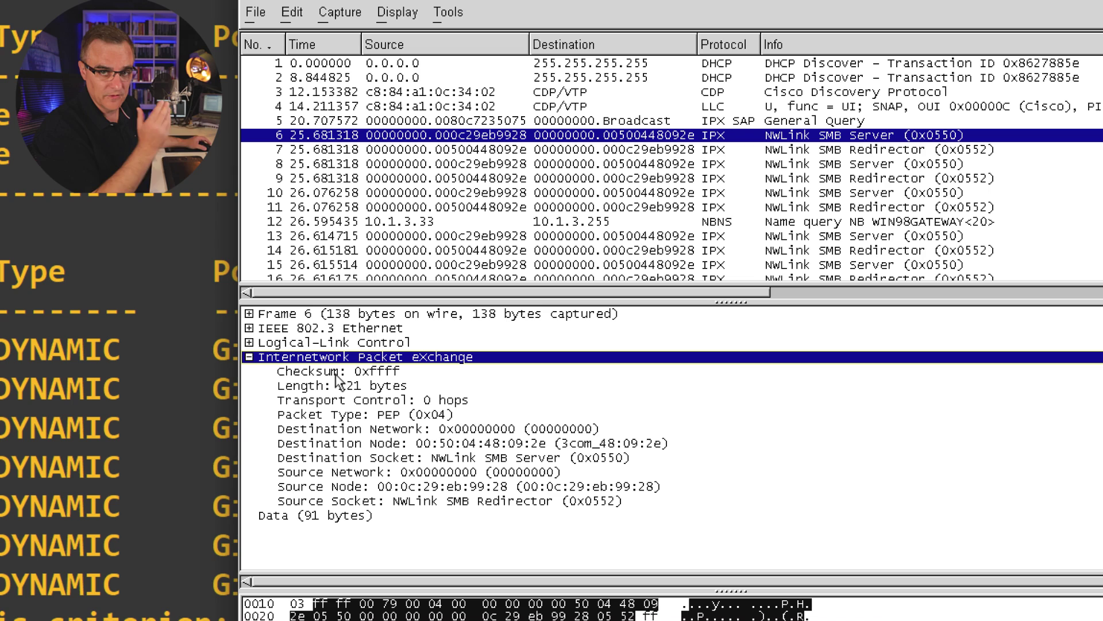
{"action": "left_click", "coordinate": [338, 372]}
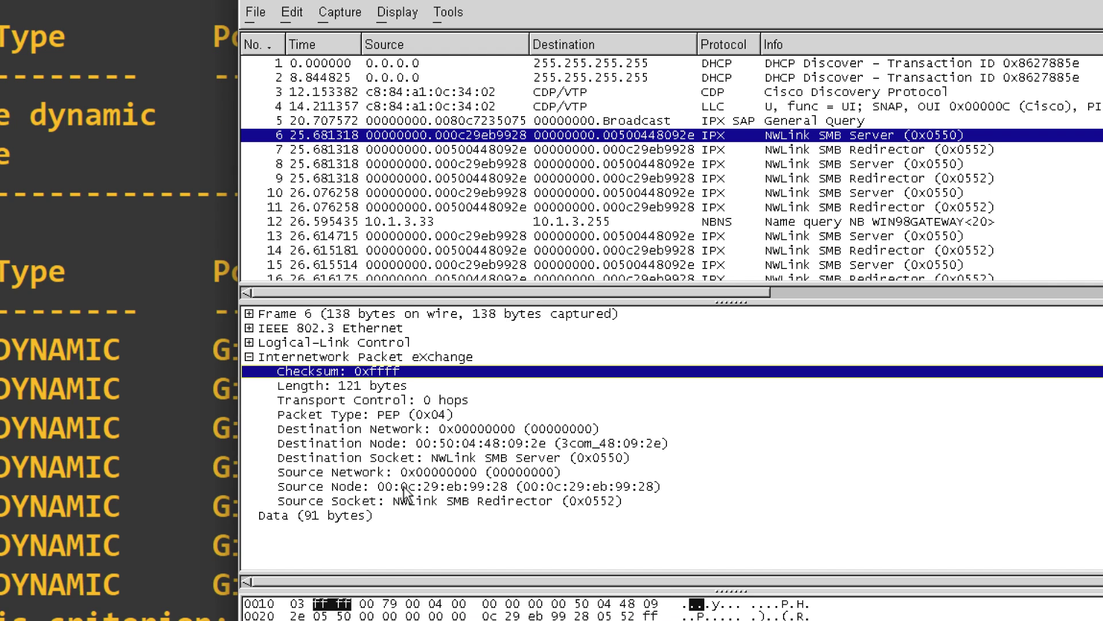
{"action": "key", "text": "Down"}
{"action": "key", "text": "Down"}
{"action": "key", "text": "Down"}
{"action": "key", "text": "Down"}
{"action": "key", "text": "Down"}
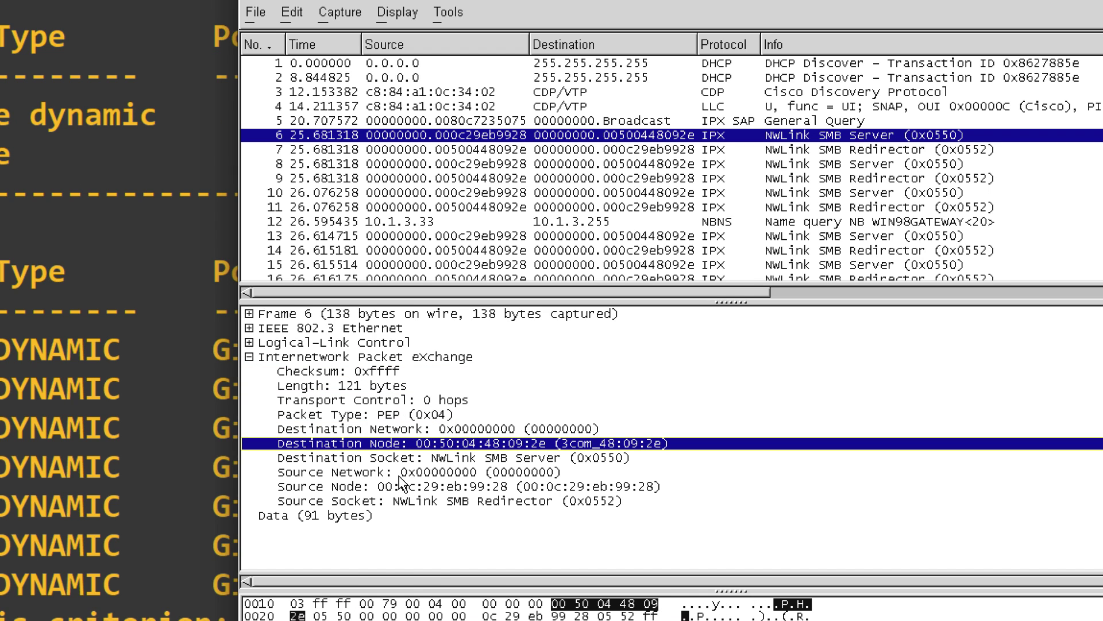
{"action": "key", "text": "Down"}
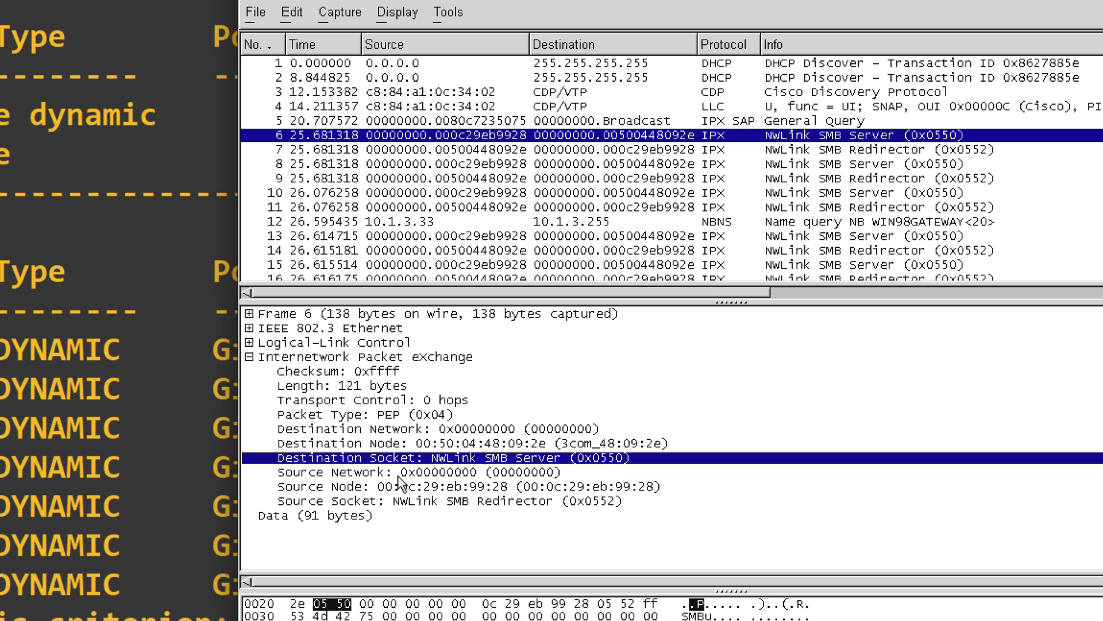
{"action": "key", "text": "Down"}
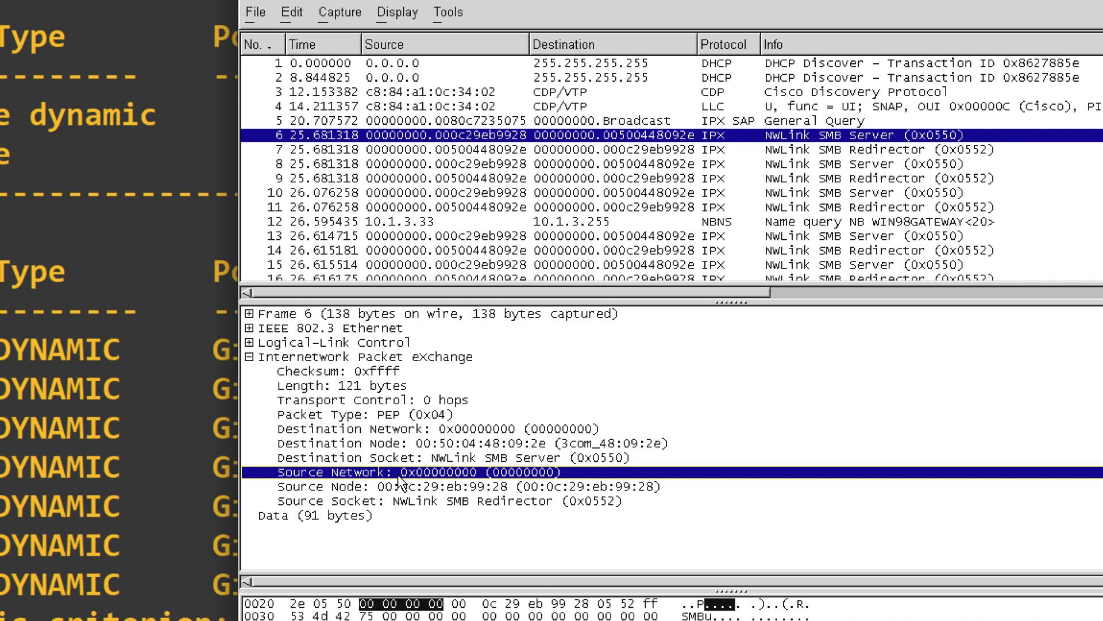
{"action": "left_click", "coordinate": [462, 153]}
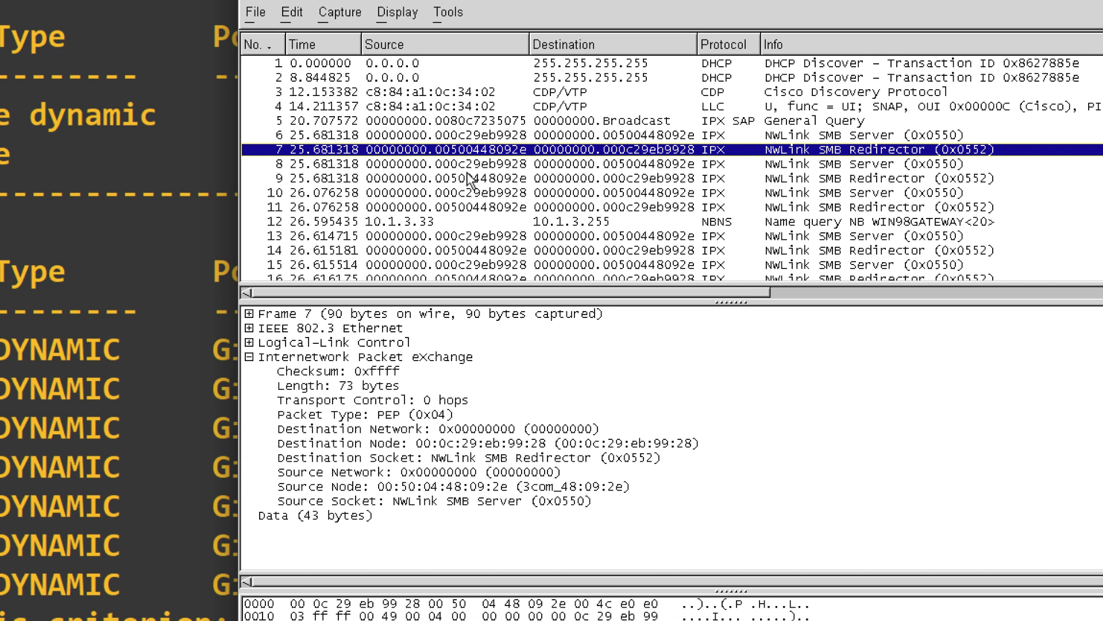
Select NBNS frame 12 and examine its Internet Protocol header
{"action": "left_click", "coordinate": [430, 207]}
{"action": "left_click", "coordinate": [433, 224]}
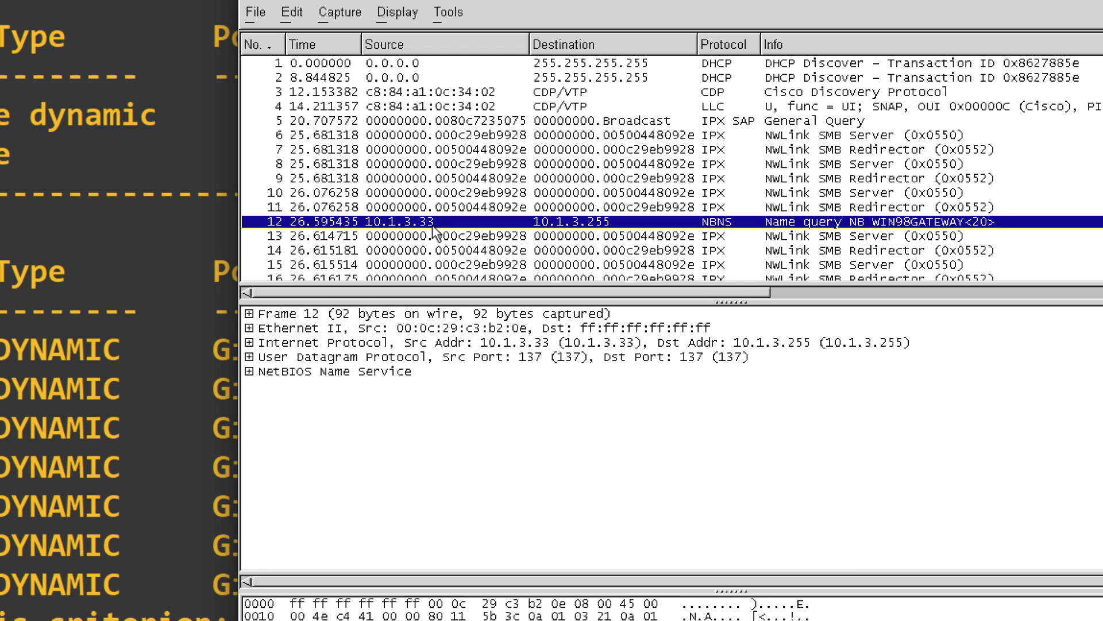
{"action": "left_click", "coordinate": [249, 343]}
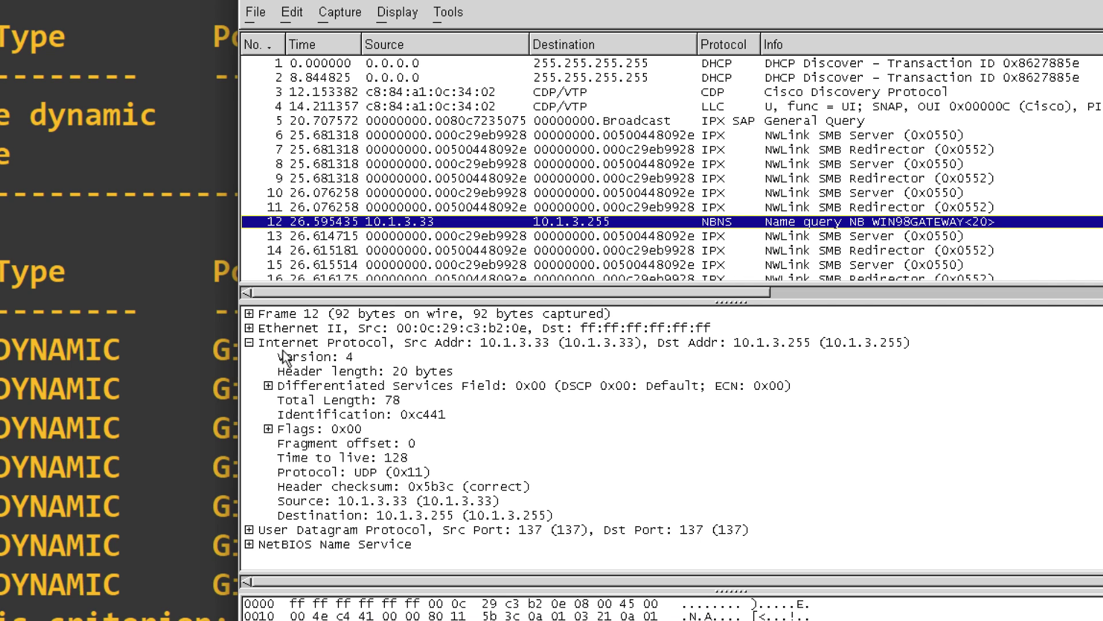
{"action": "left_click", "coordinate": [270, 344]}
{"action": "left_click", "coordinate": [249, 343]}
Expand the UDP and NetBIOS Name Service details, highlight the IP bytes, then show frame 11
{"action": "left_click", "coordinate": [255, 358]}
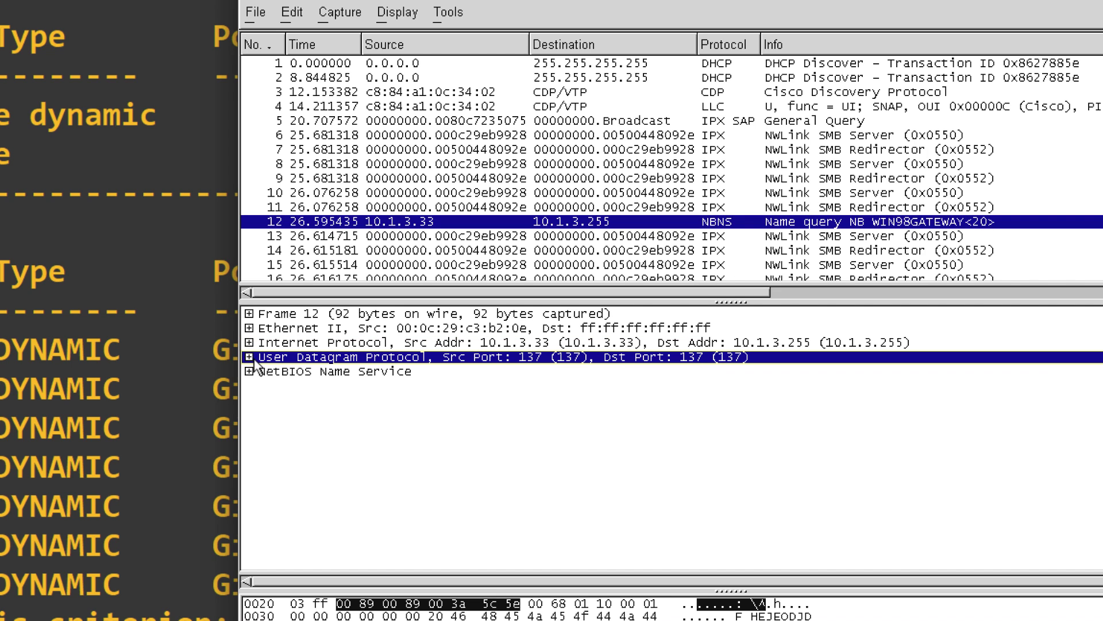
{"action": "left_click", "coordinate": [249, 371]}
{"action": "left_click", "coordinate": [249, 357]}
{"action": "left_click", "coordinate": [249, 342]}
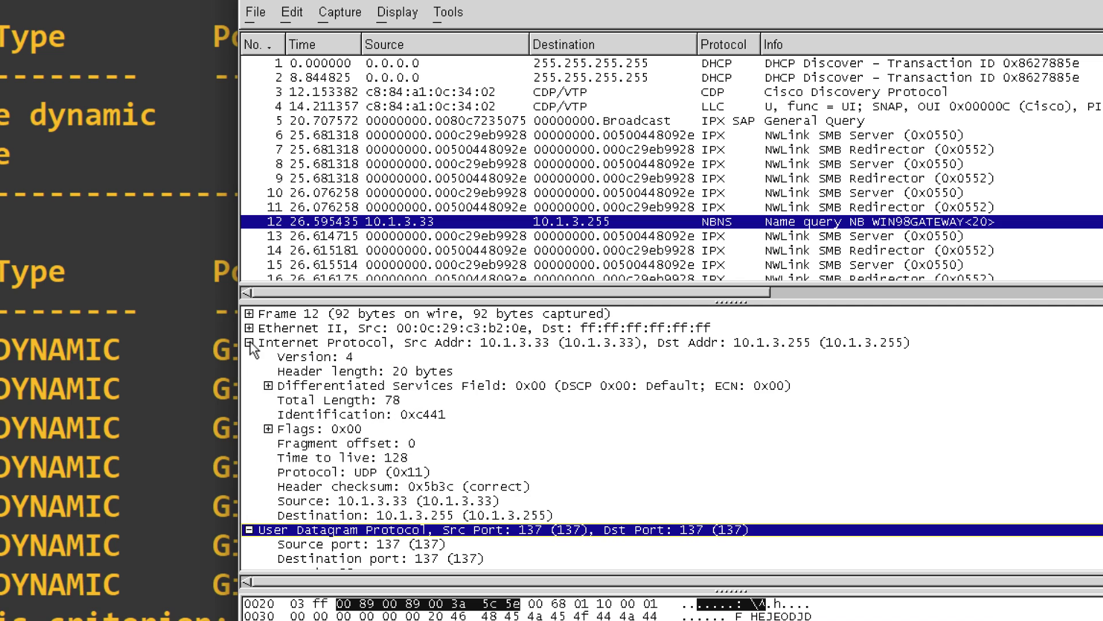
{"action": "left_click", "coordinate": [290, 332]}
{"action": "left_click", "coordinate": [293, 342]}
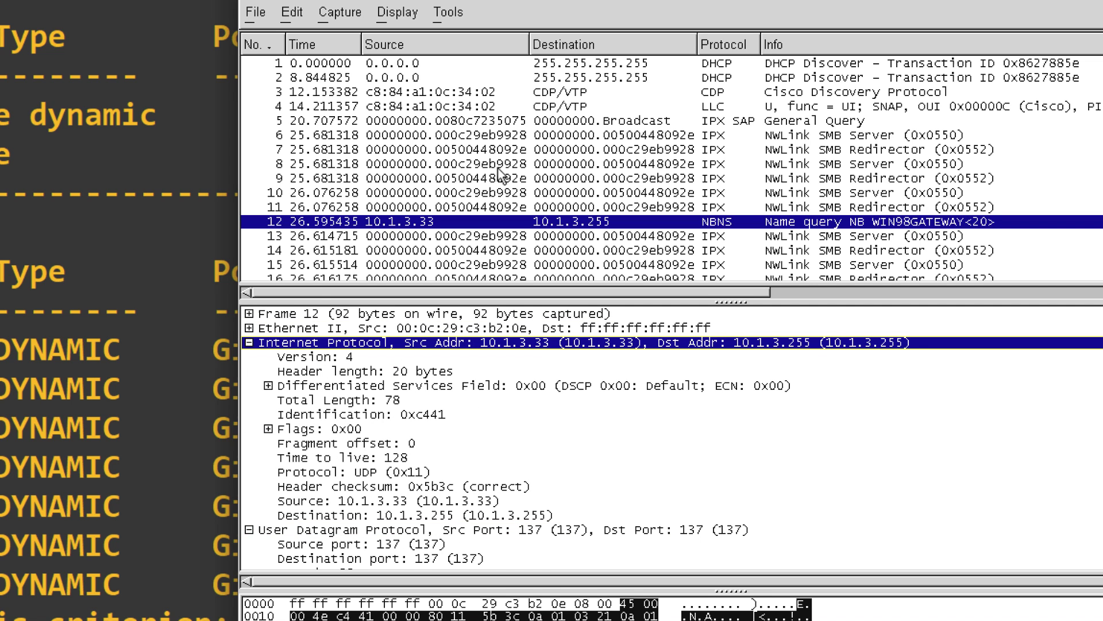
{"action": "left_click", "coordinate": [485, 208]}
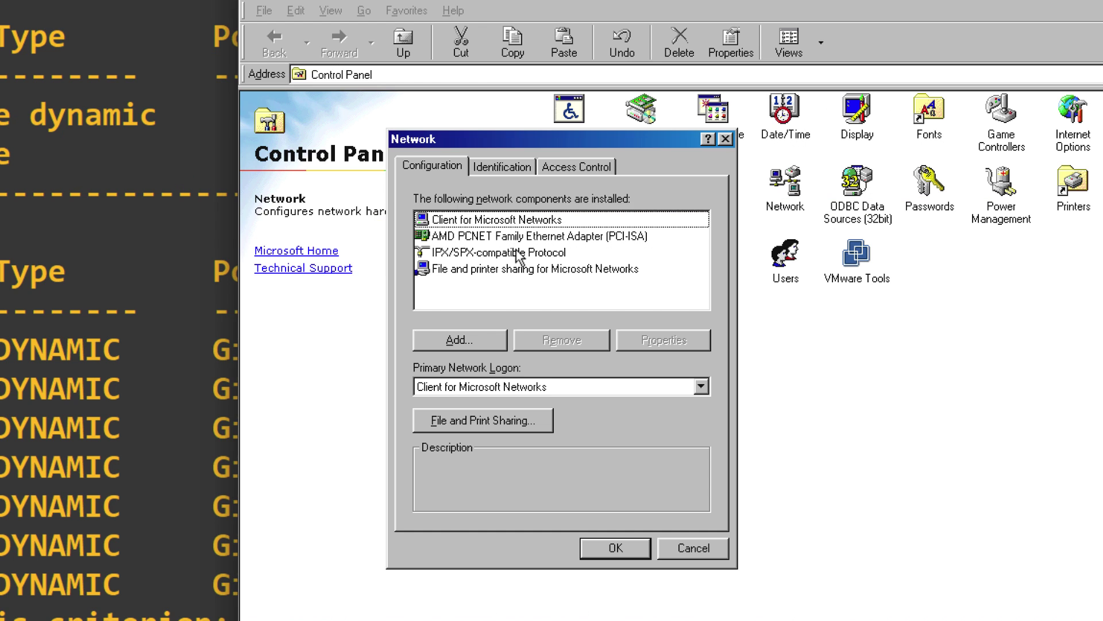
Select IPX/SPX-compatible Protocol in the Network dialog's component list
{"action": "left_click", "coordinate": [516, 252]}
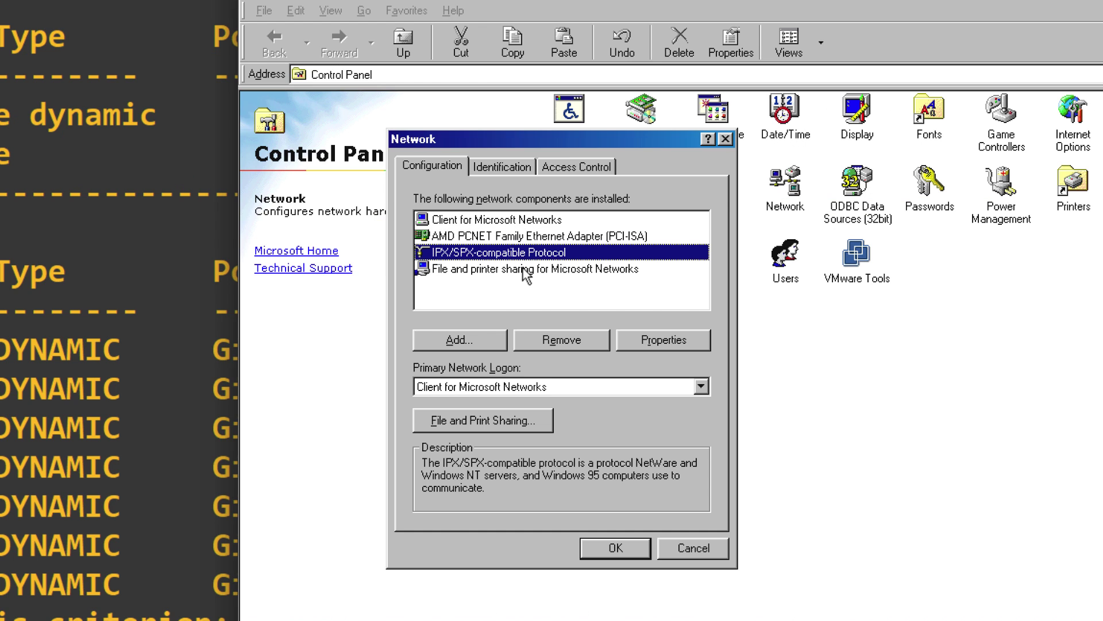